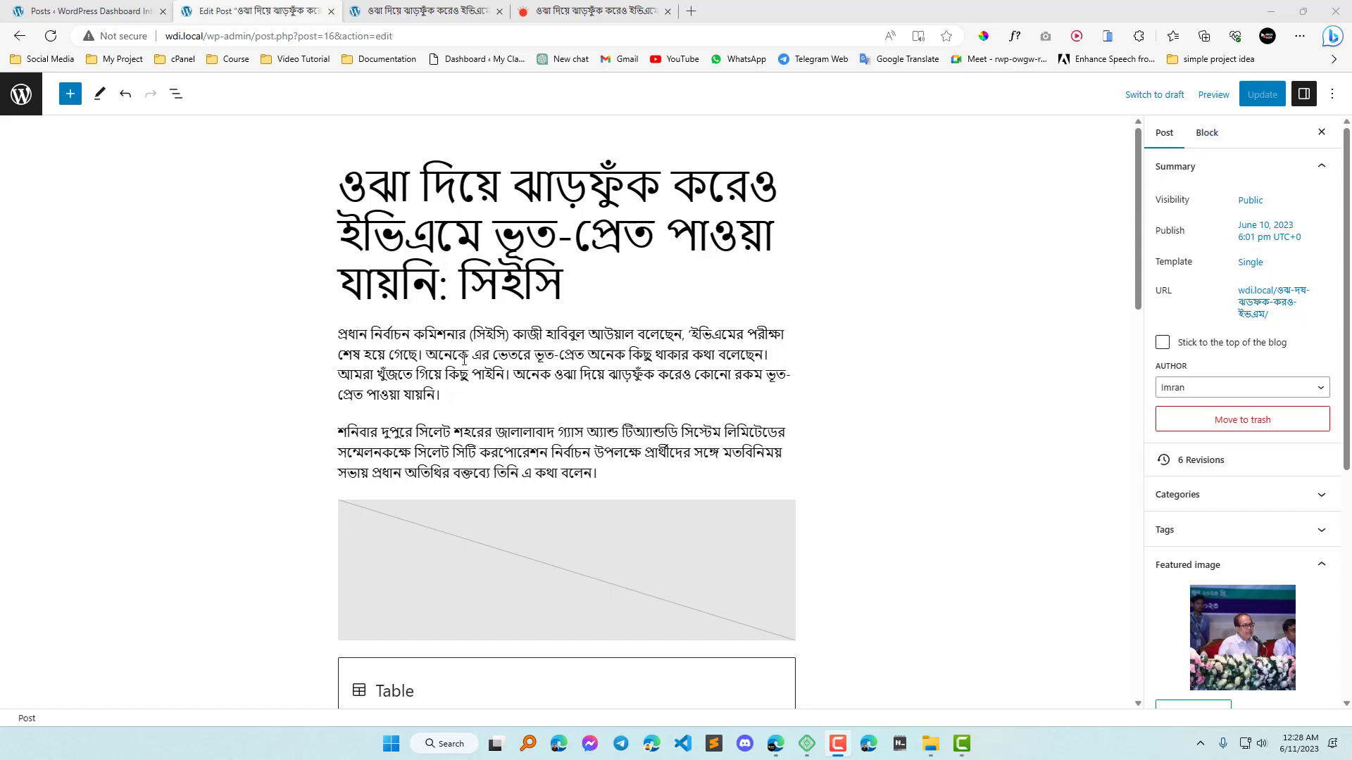
Show the block settings and select the first body paragraph of the post.
click(1213, 139)
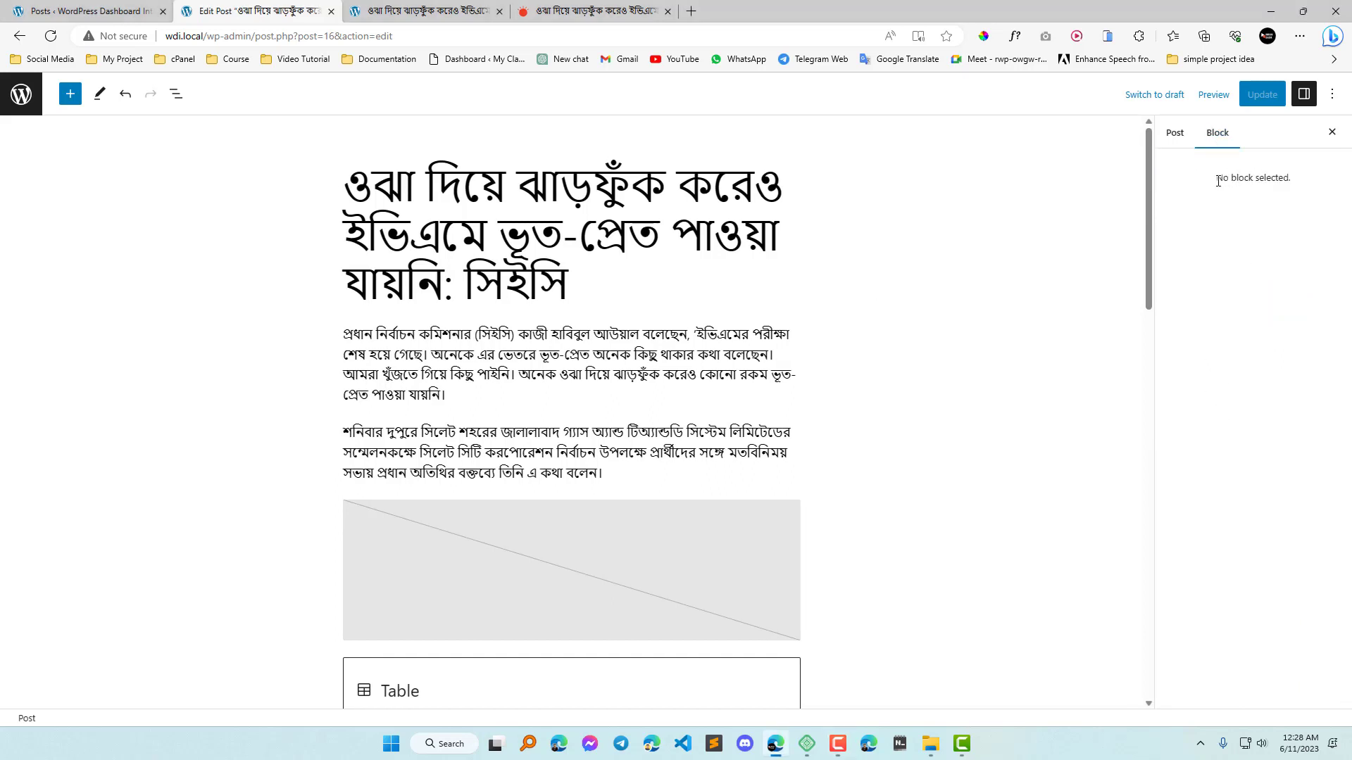
drag(1218, 181, 1289, 180)
click(441, 190)
click(442, 388)
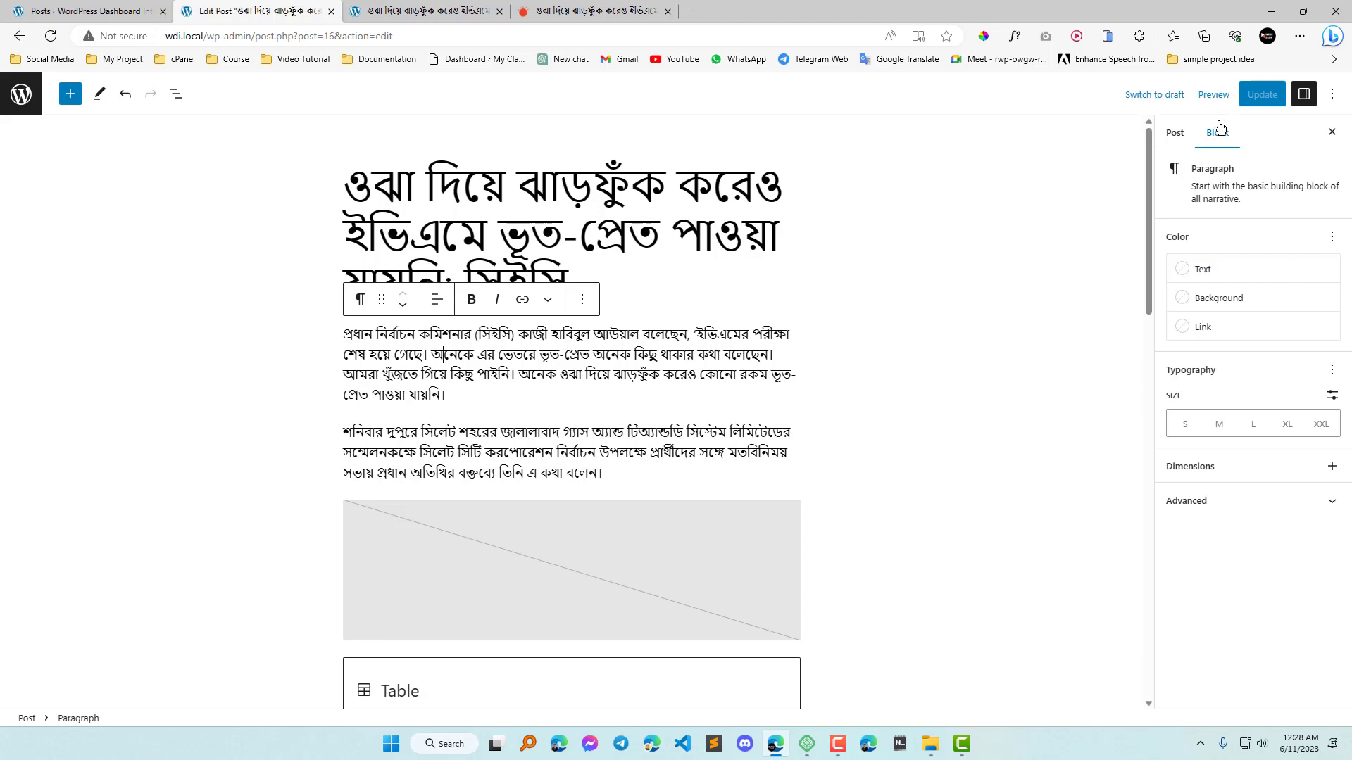
click(568, 195)
click(1220, 135)
click(549, 353)
Examine the body paragraphs of the source news article on the Prothom Alo page.
click(587, 6)
scroll(622, 474, down, 5)
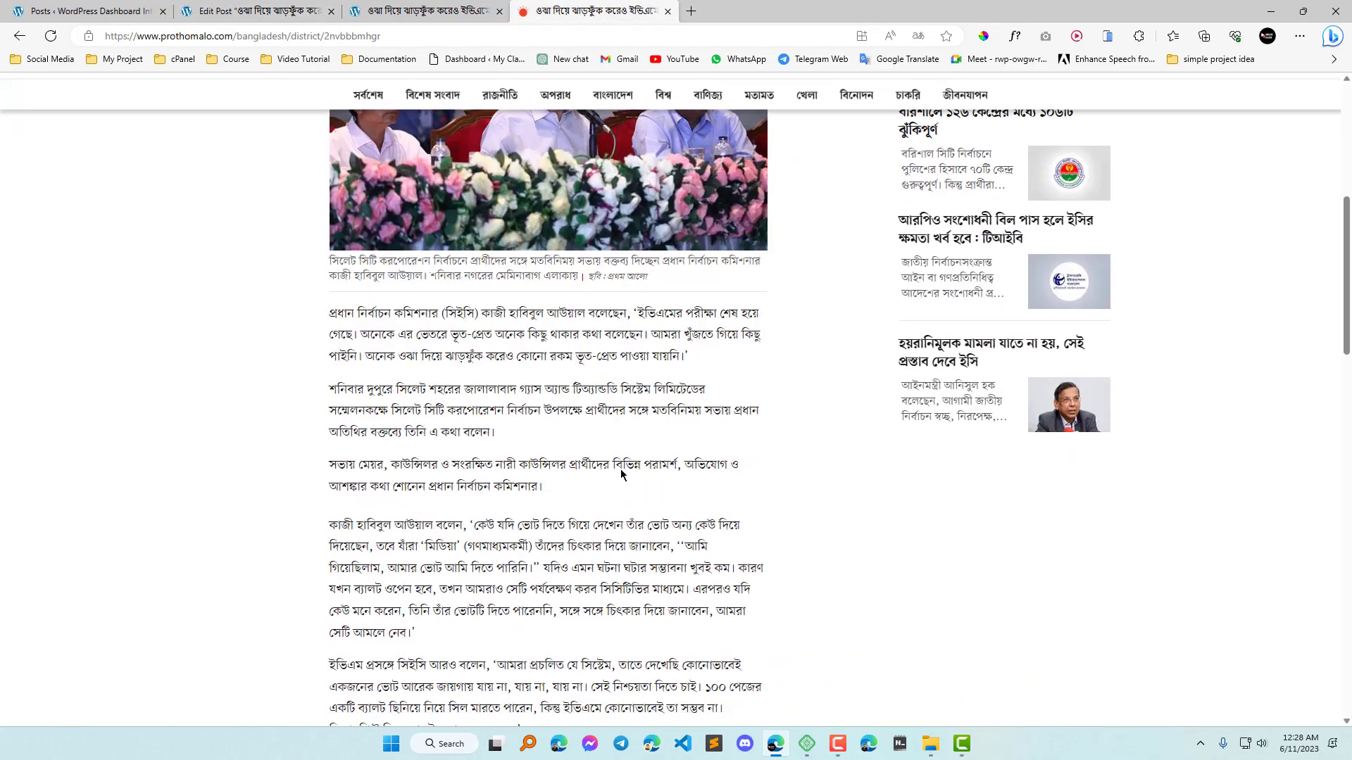
double_click(560, 325)
click(560, 325)
double_click(495, 456)
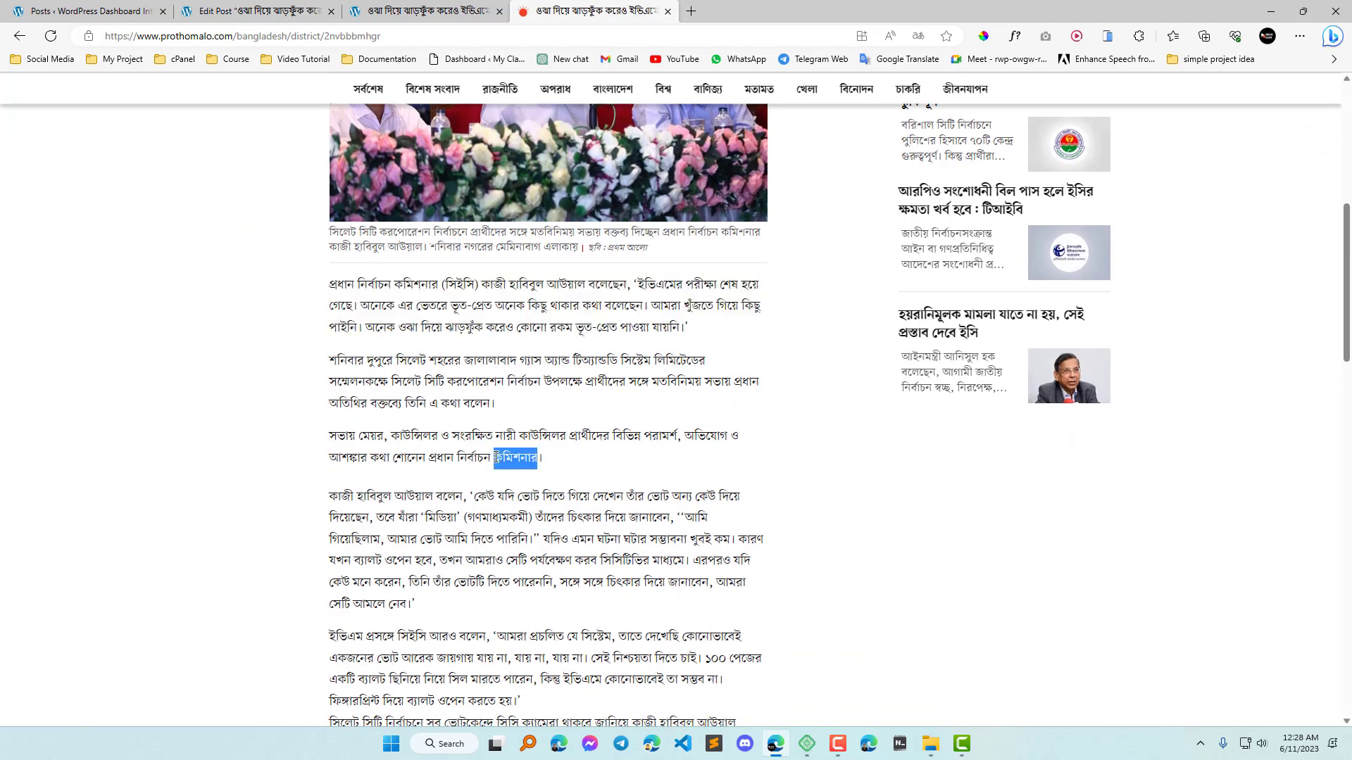
click(494, 456)
Return to the post editor and set the first paragraph's text colour to Vivid cyan blue.
click(260, 6)
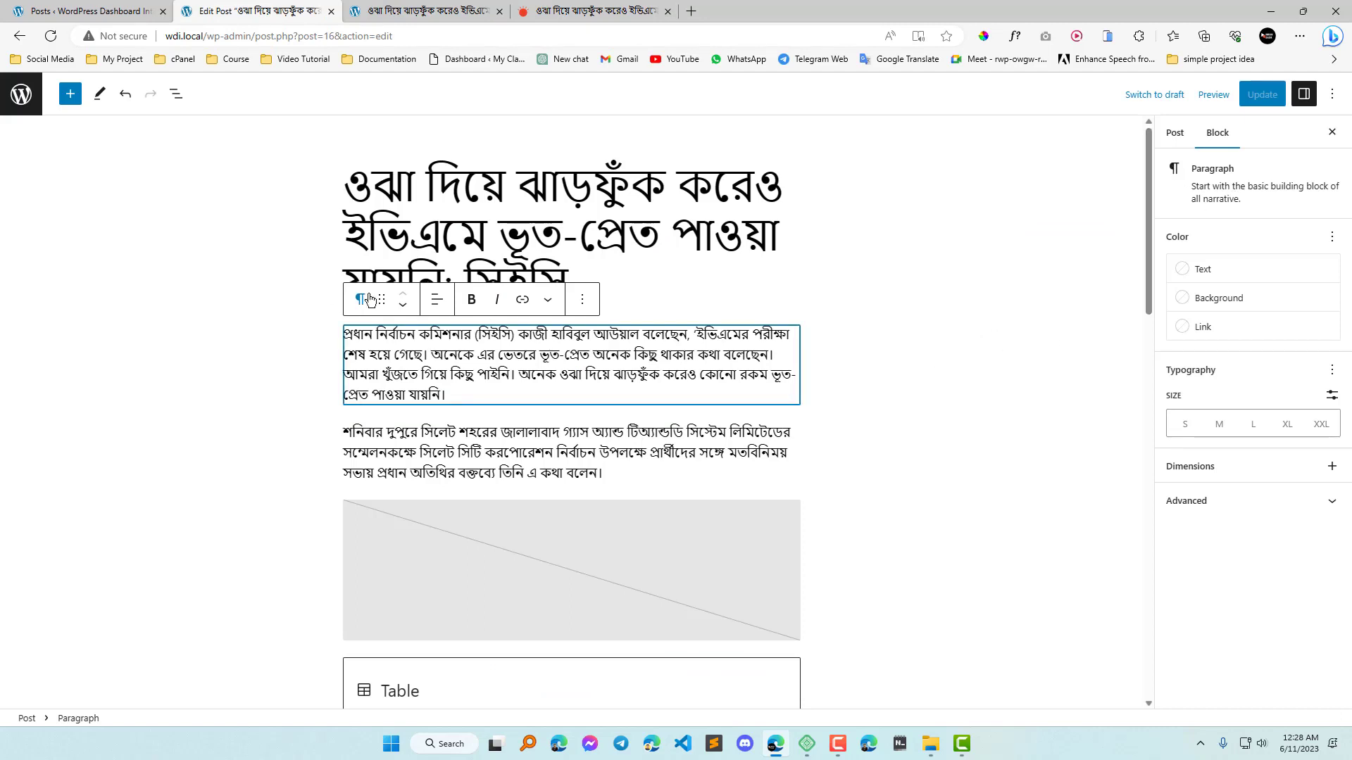
click(1218, 273)
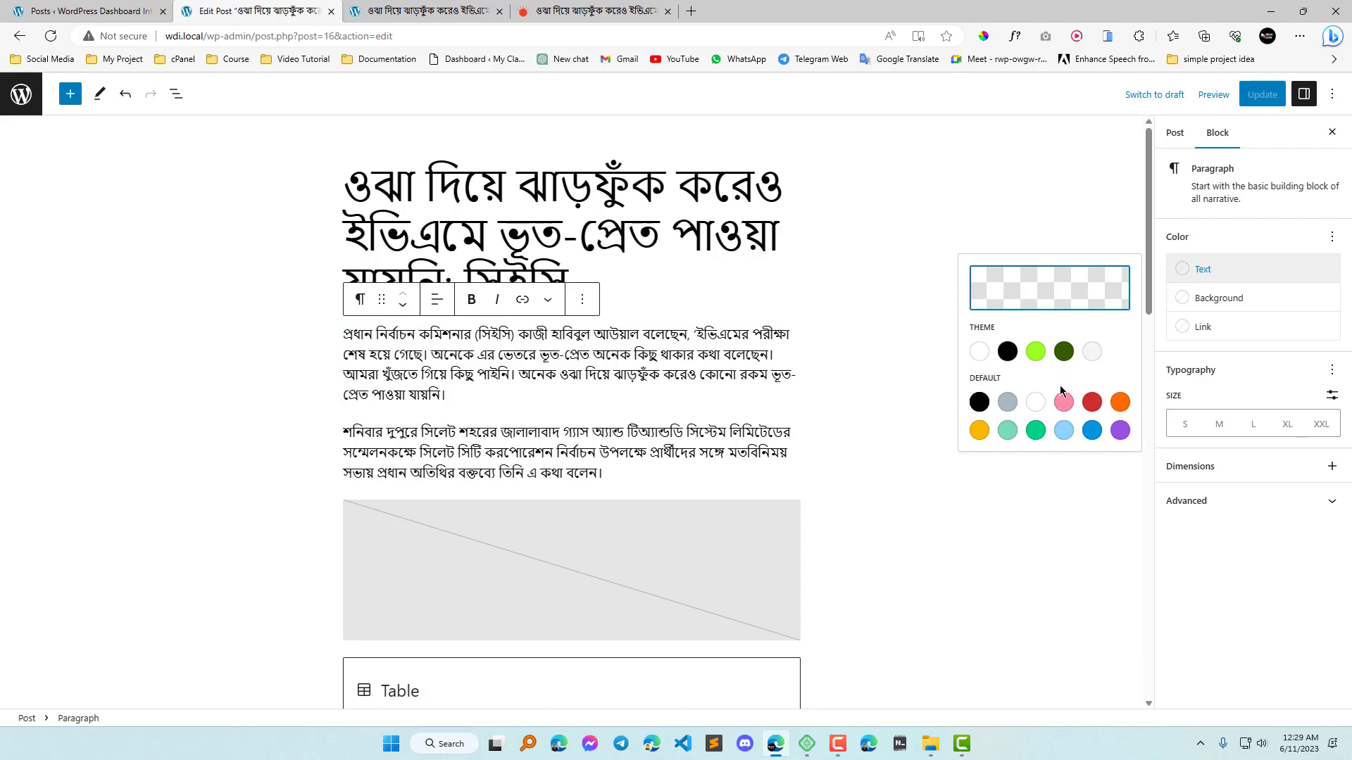
click(1091, 430)
key(ctrl+s)
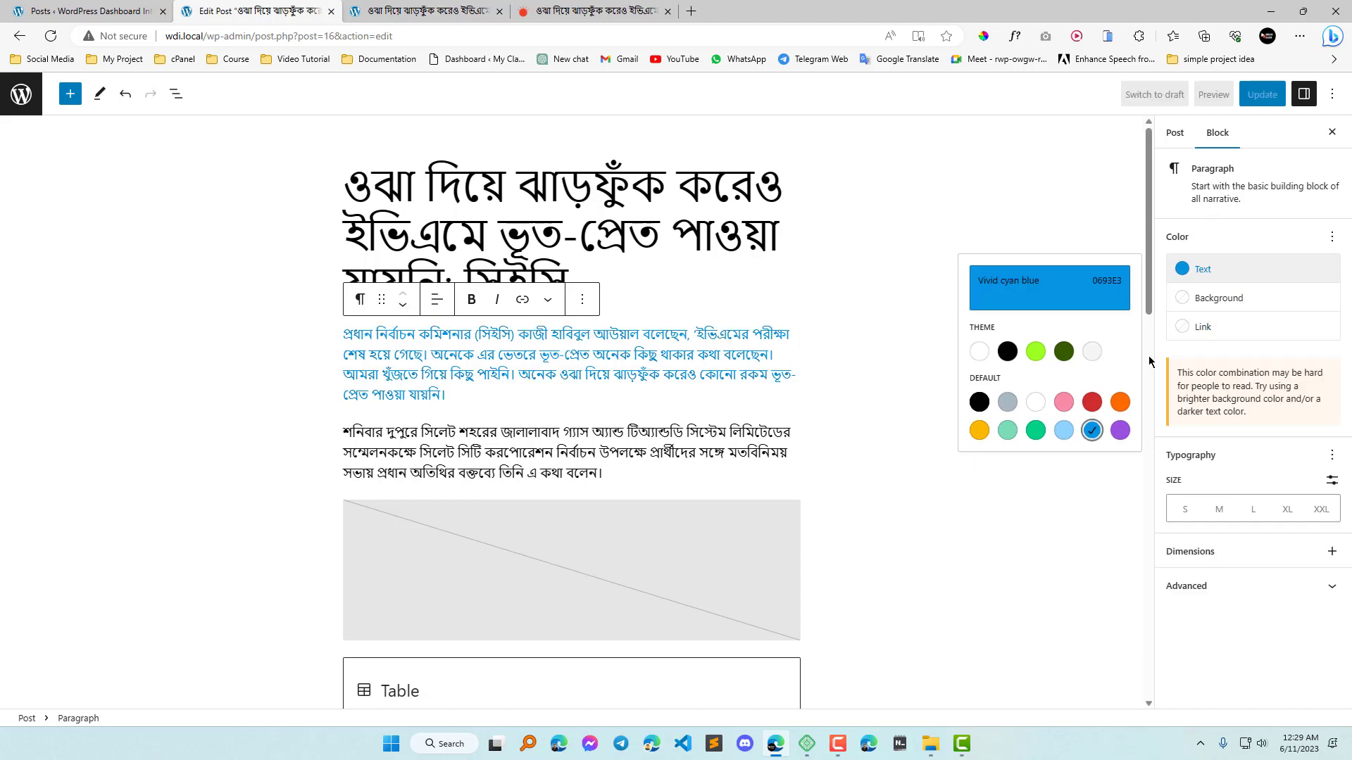
Give the first paragraph a solid black background and update the post.
click(1233, 305)
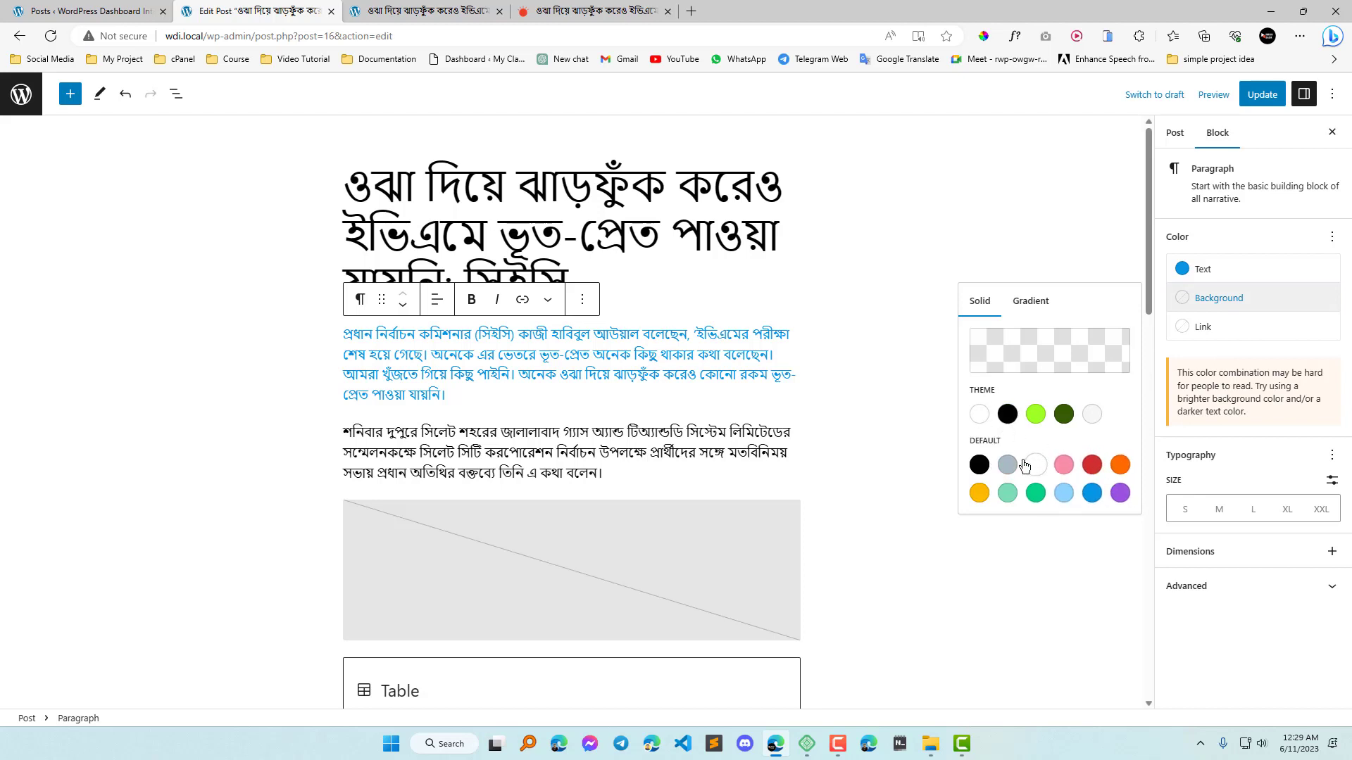
click(980, 465)
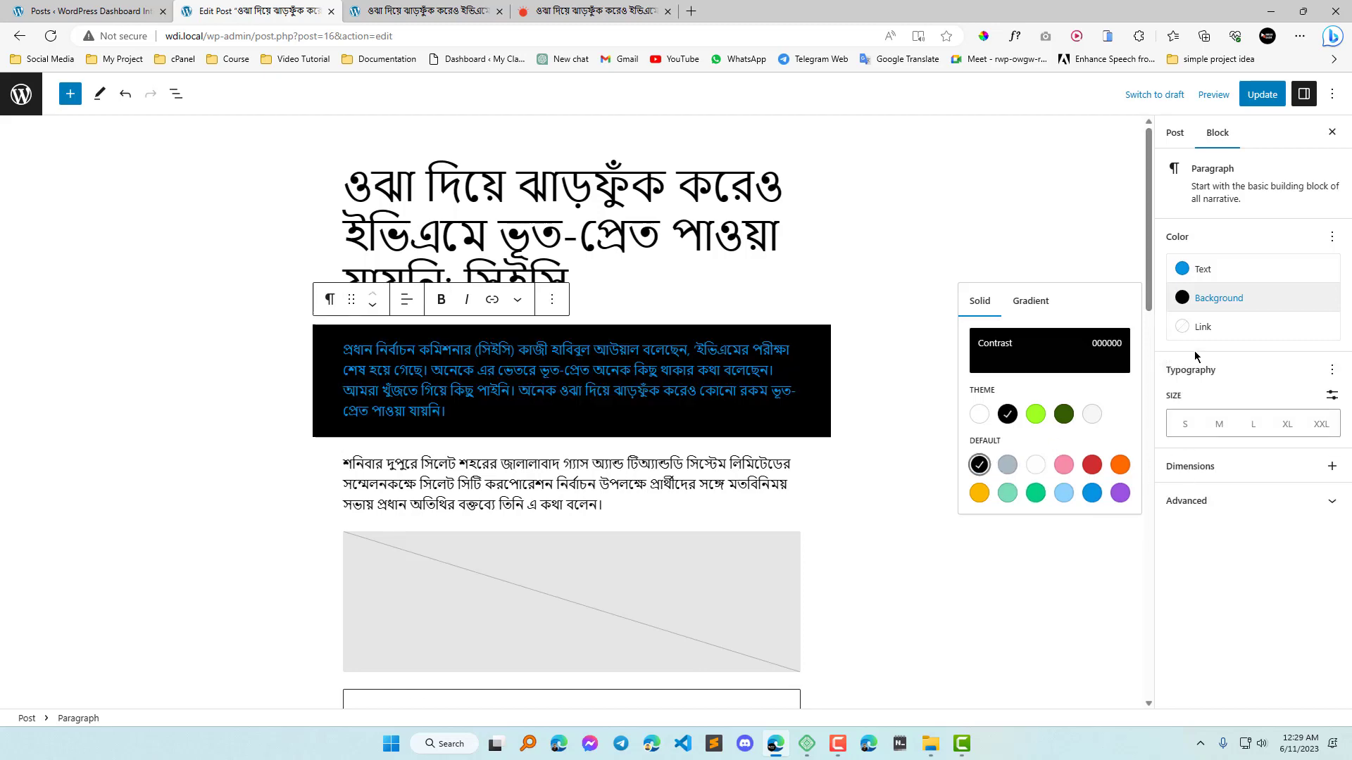
click(979, 465)
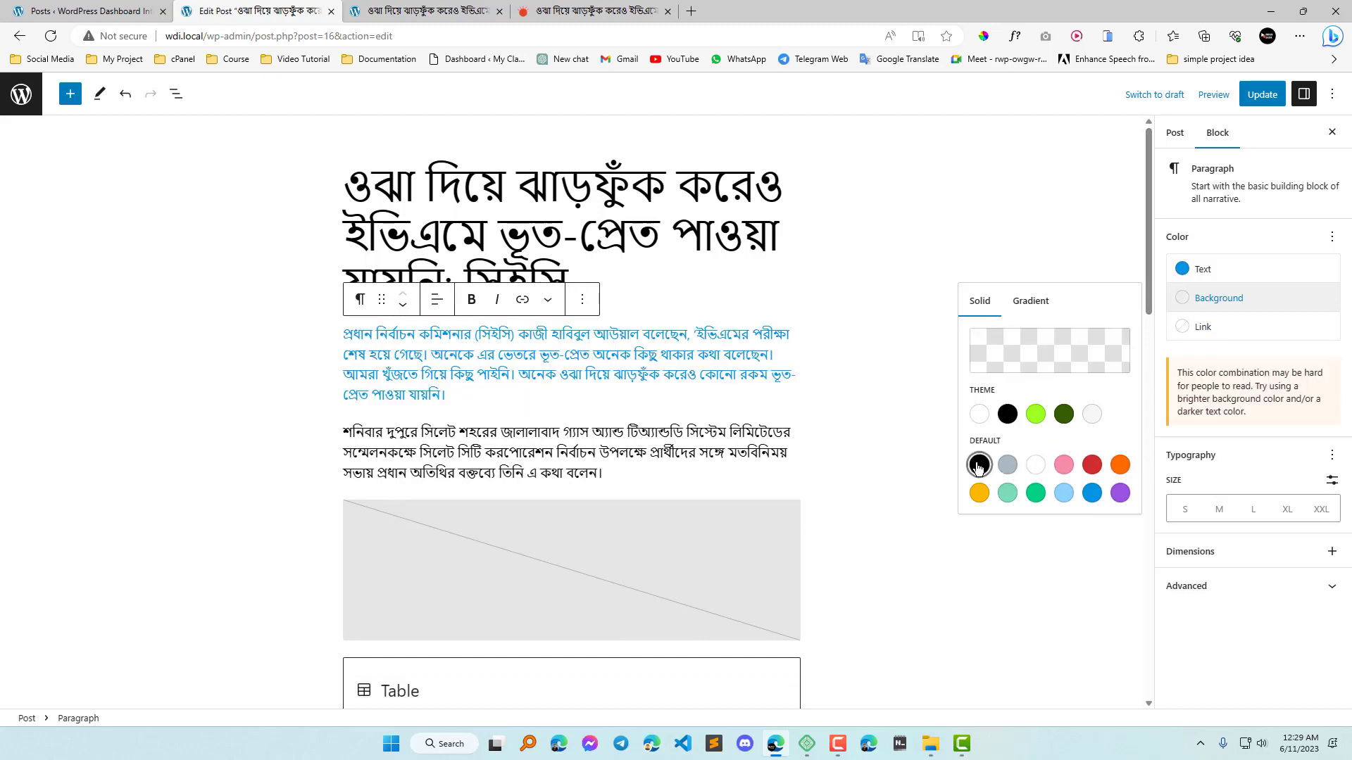
click(979, 464)
click(1262, 95)
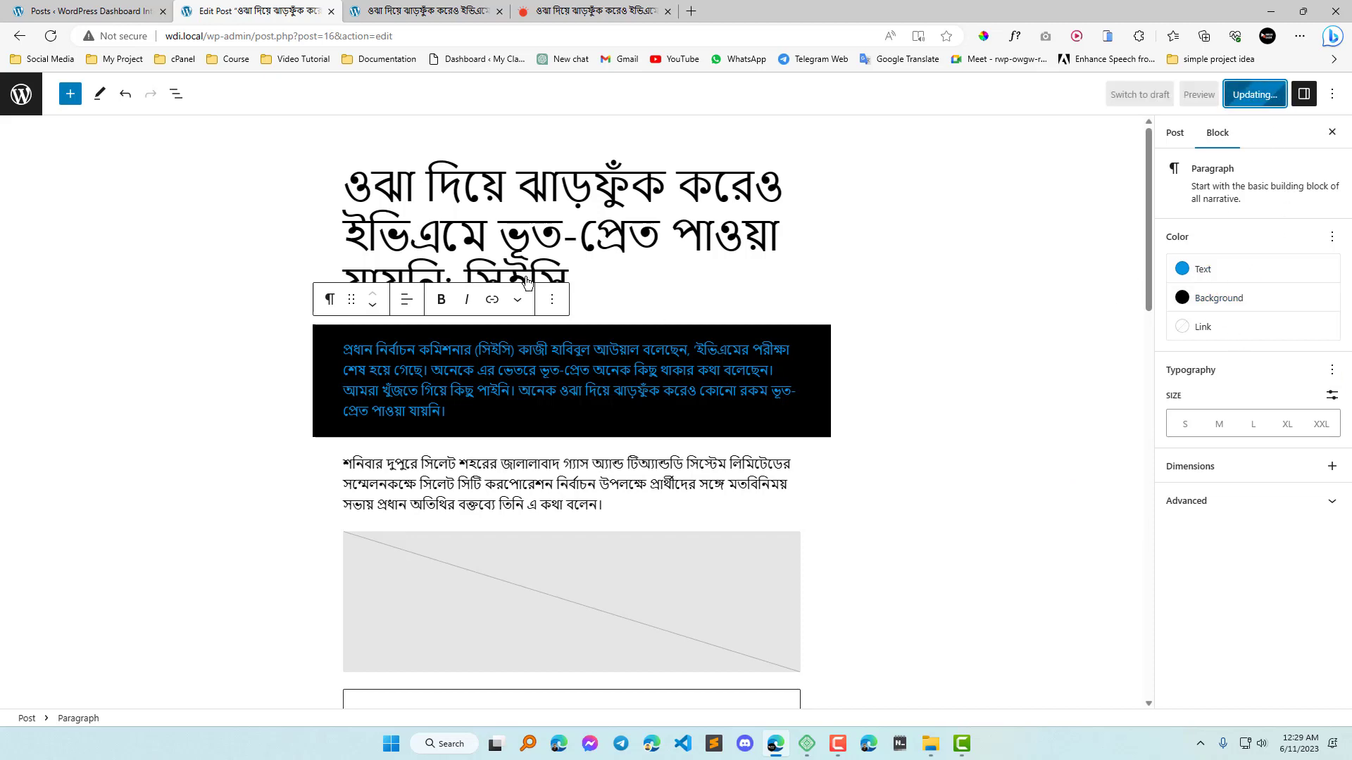
Reload the published post and check the first paragraph's colours.
click(427, 9)
click(51, 36)
scroll(592, 366, down, 9)
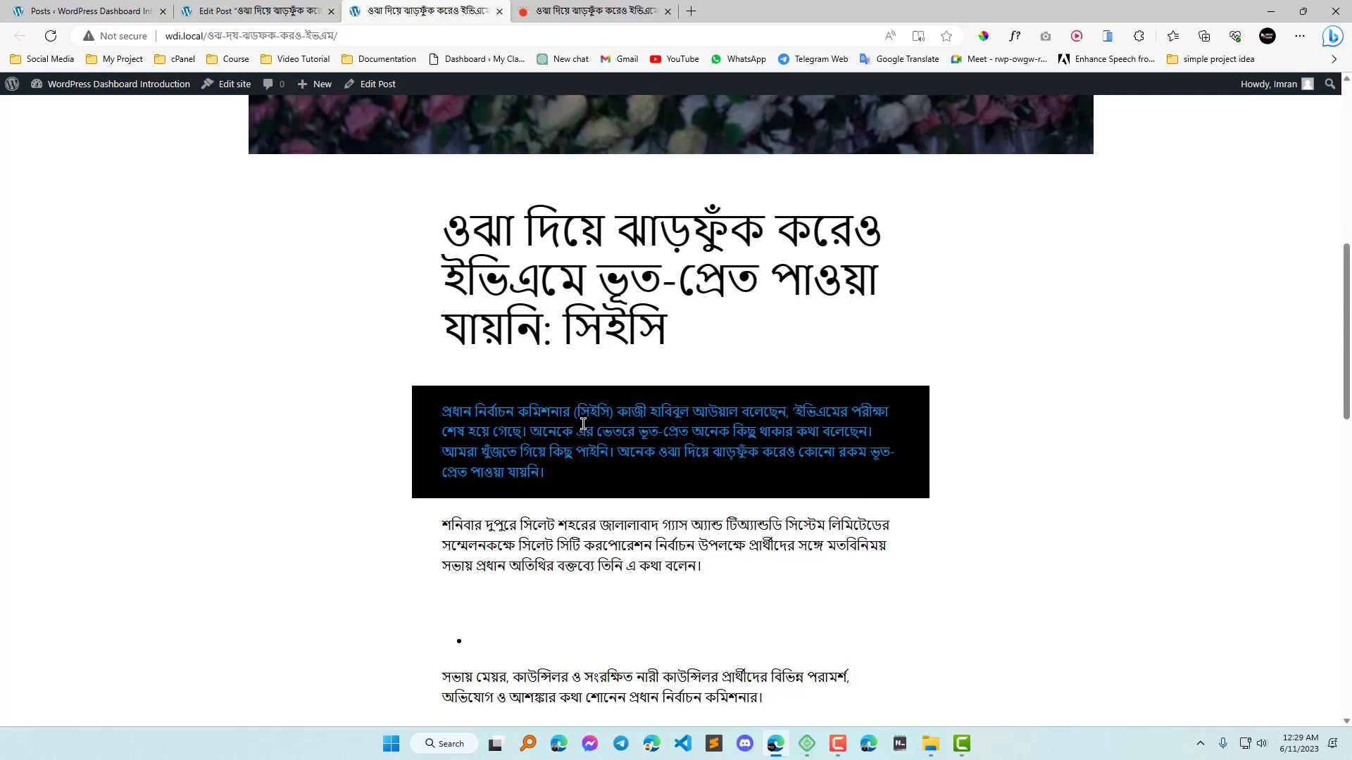
Back in the post editor, link the word আউয়াল in the first paragraph to "#".
click(254, 11)
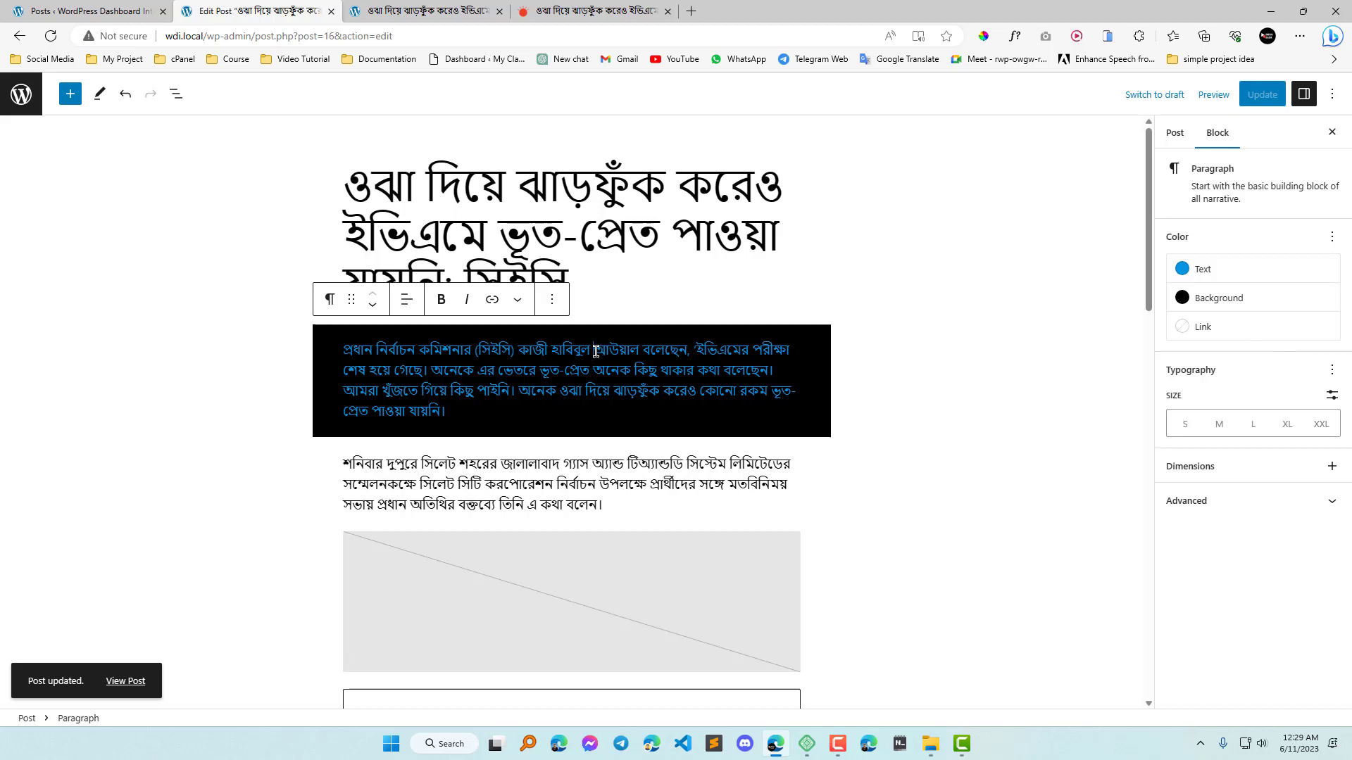
drag(599, 349, 636, 348)
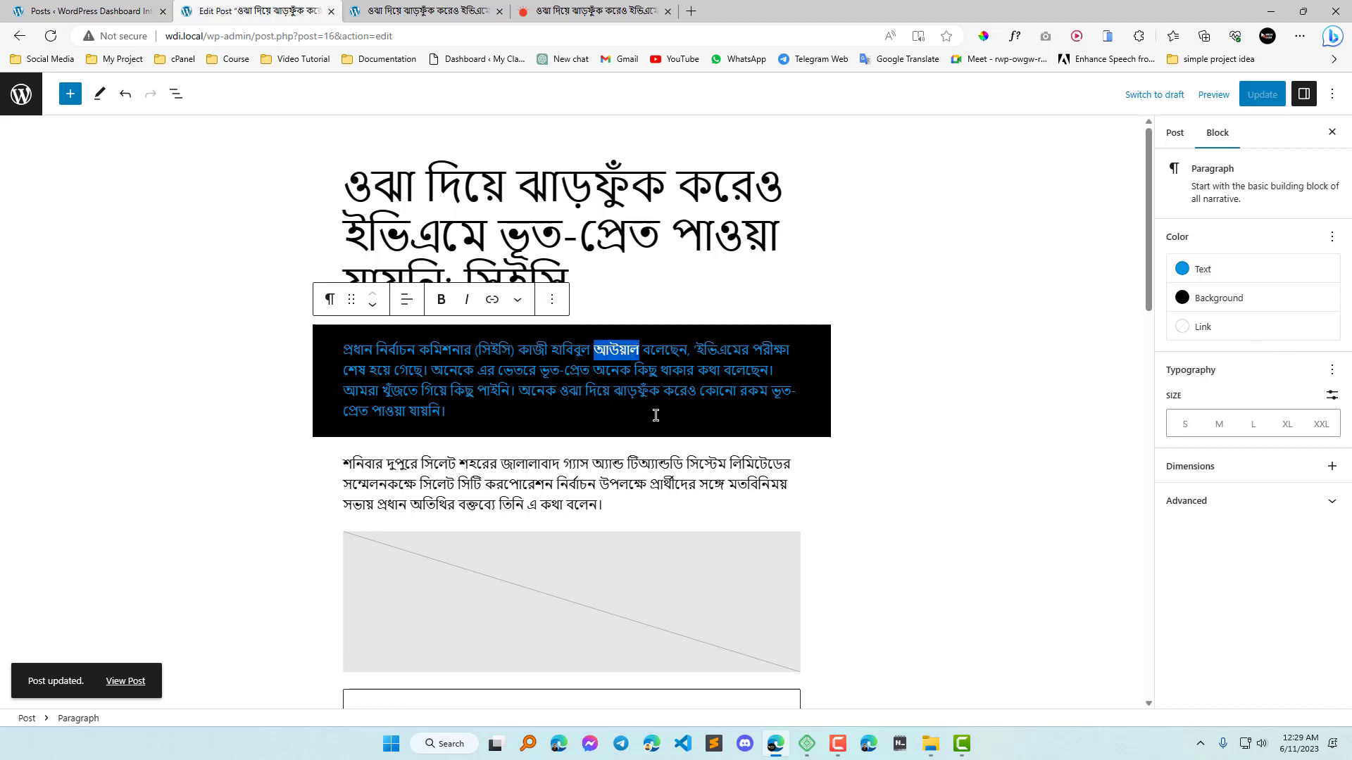
click(493, 301)
text(#)
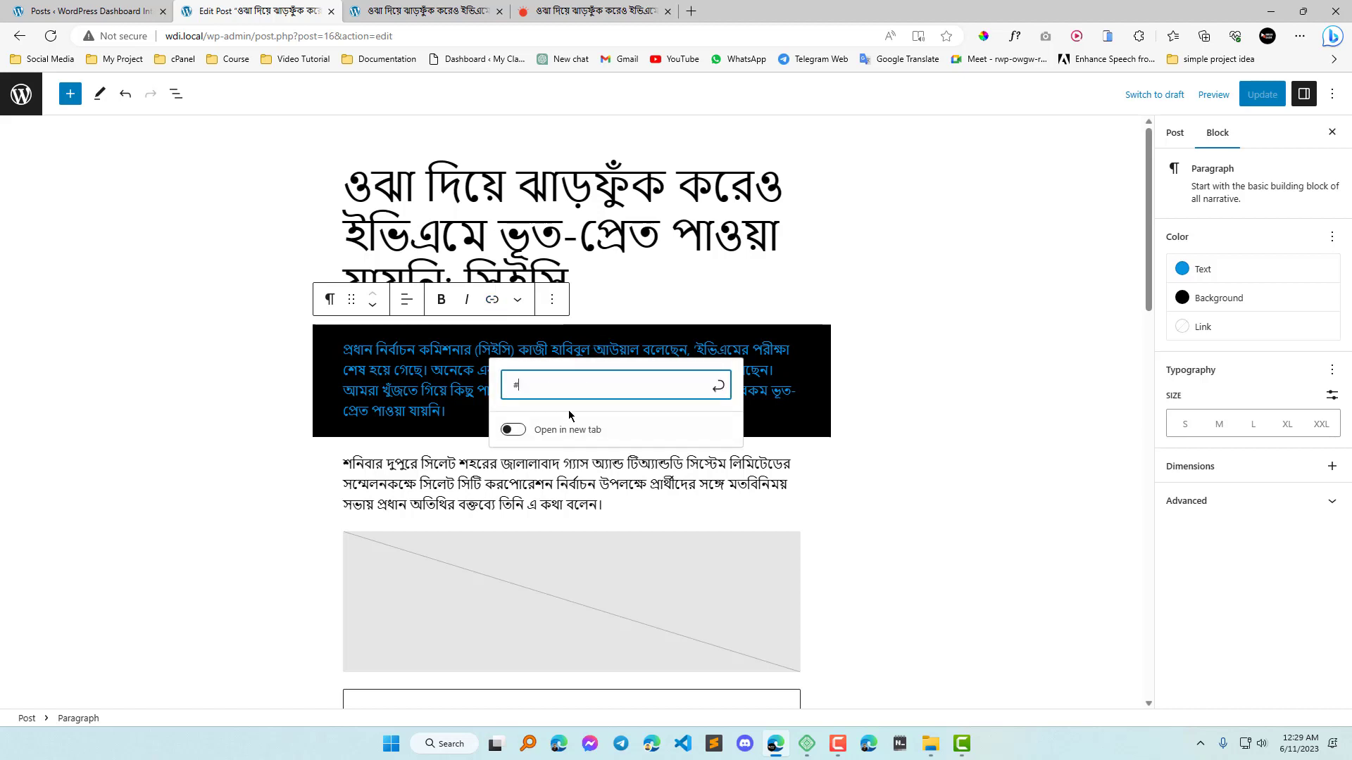
click(718, 385)
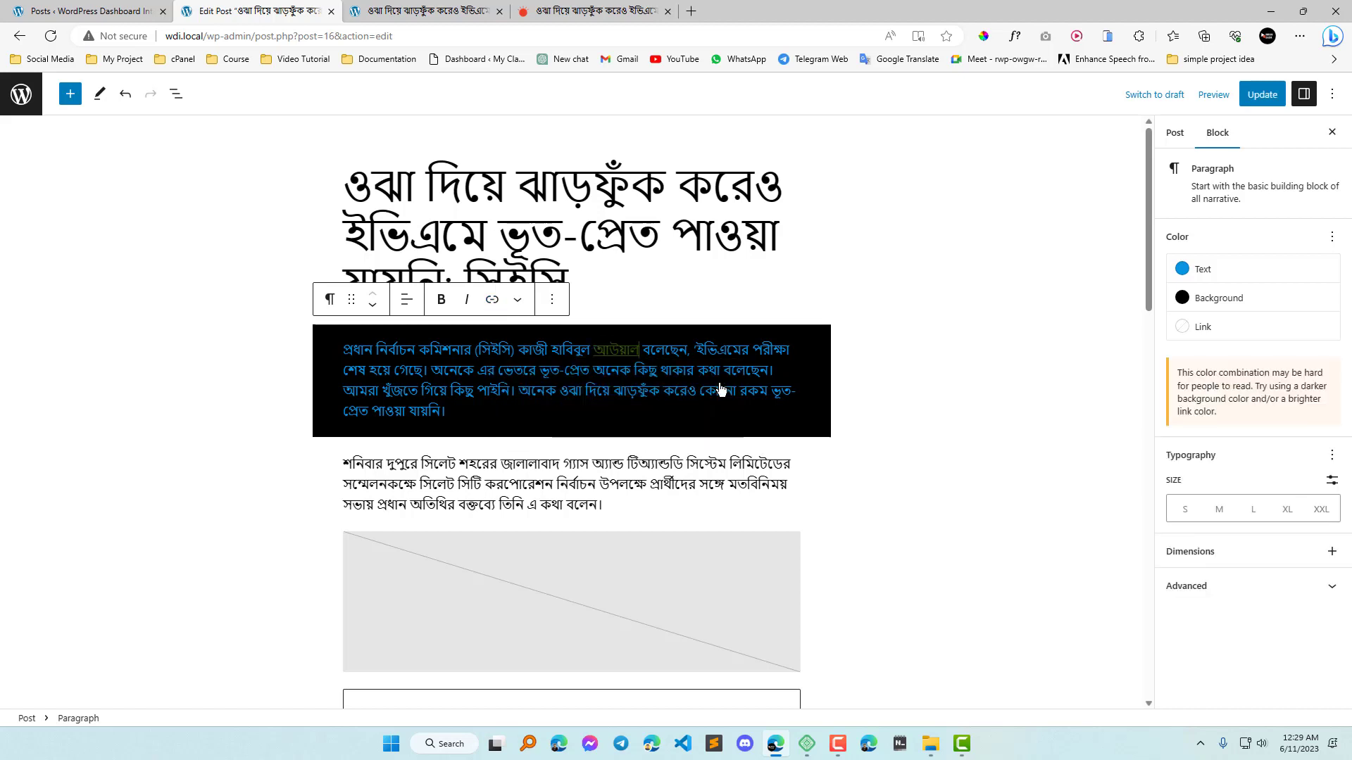
Set the first paragraph's link colour to white.
click(1220, 334)
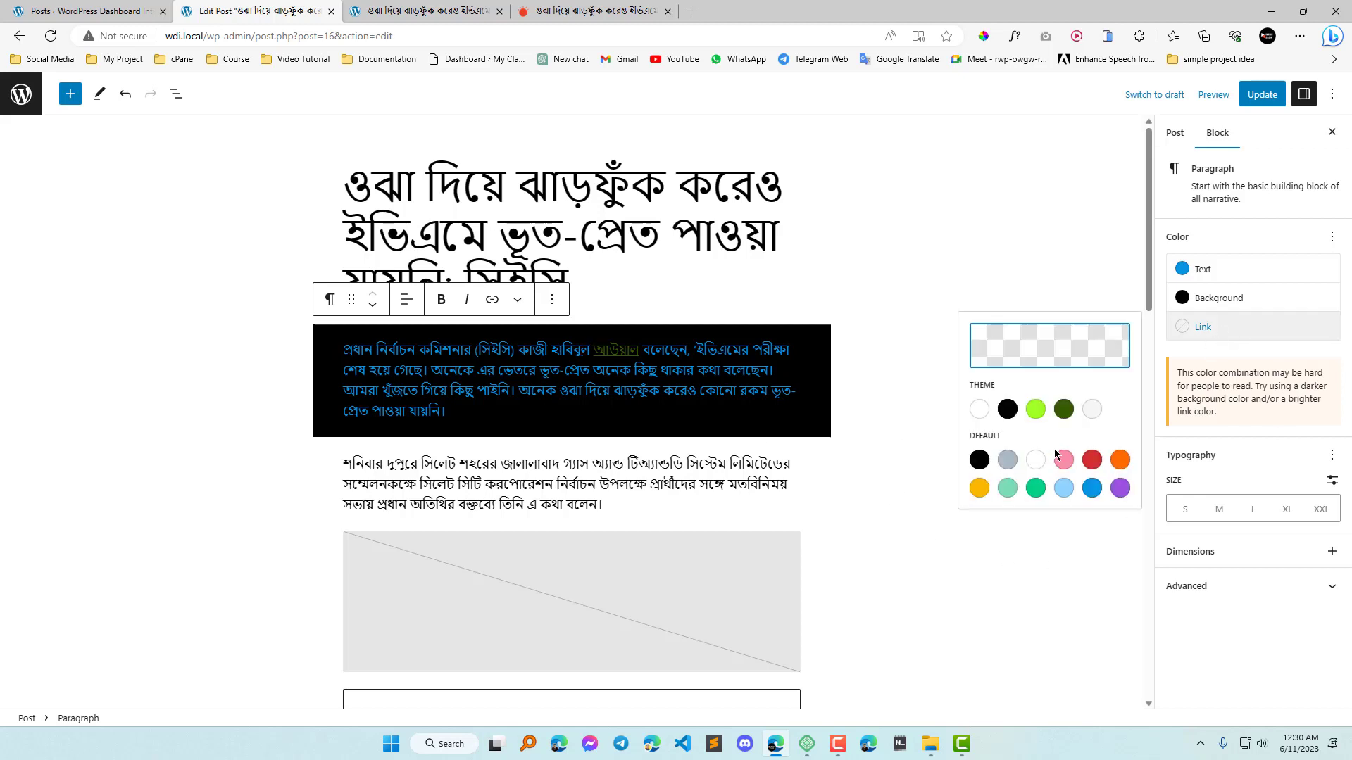
click(1038, 461)
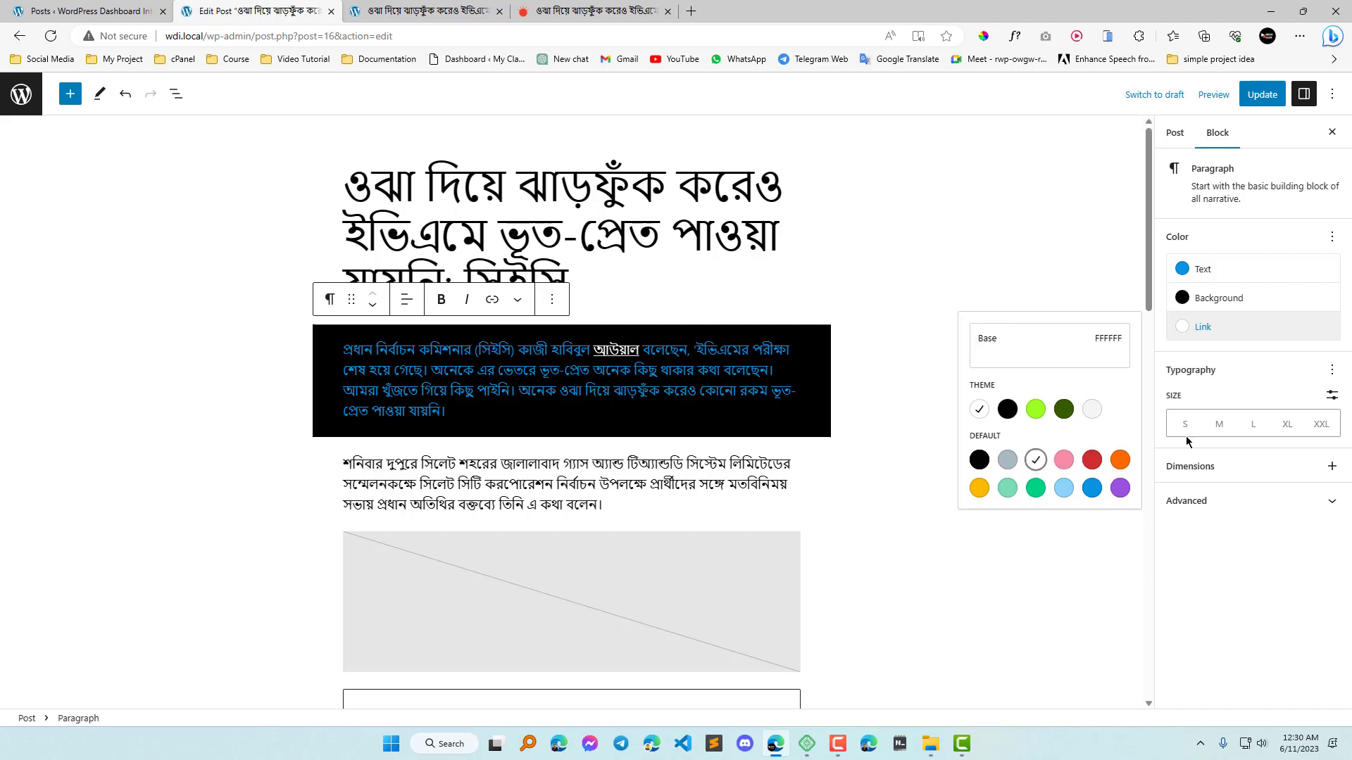
click(1243, 597)
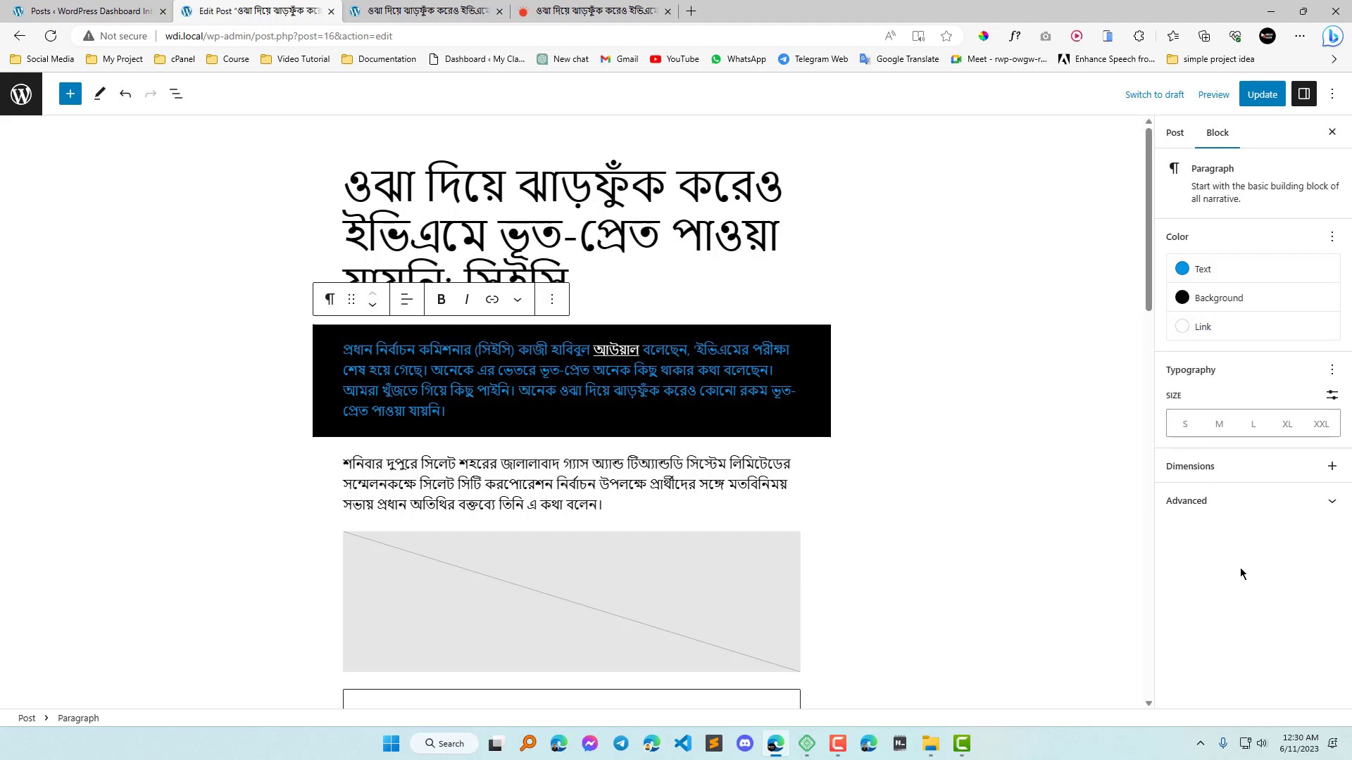
Reset the first paragraph's text, background and link colours individually to their defaults.
click(1331, 237)
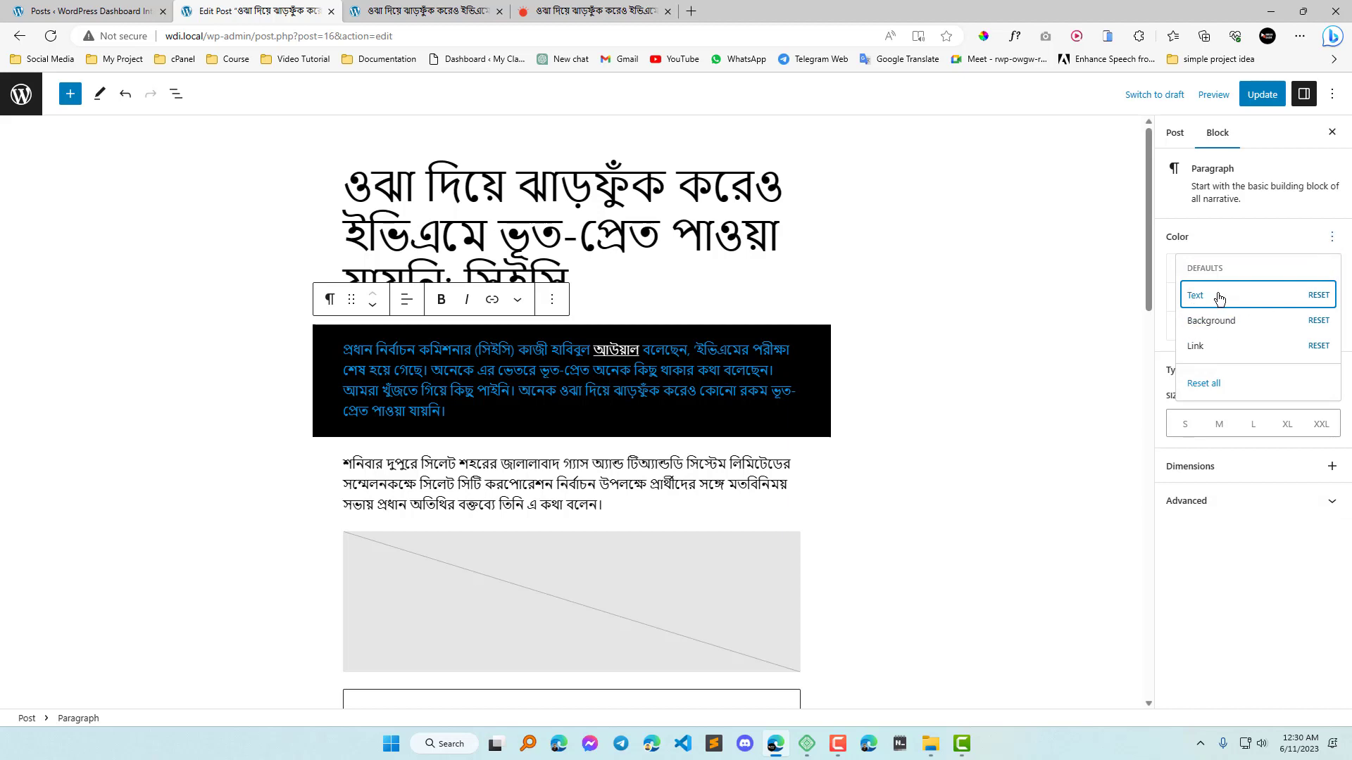
click(1320, 299)
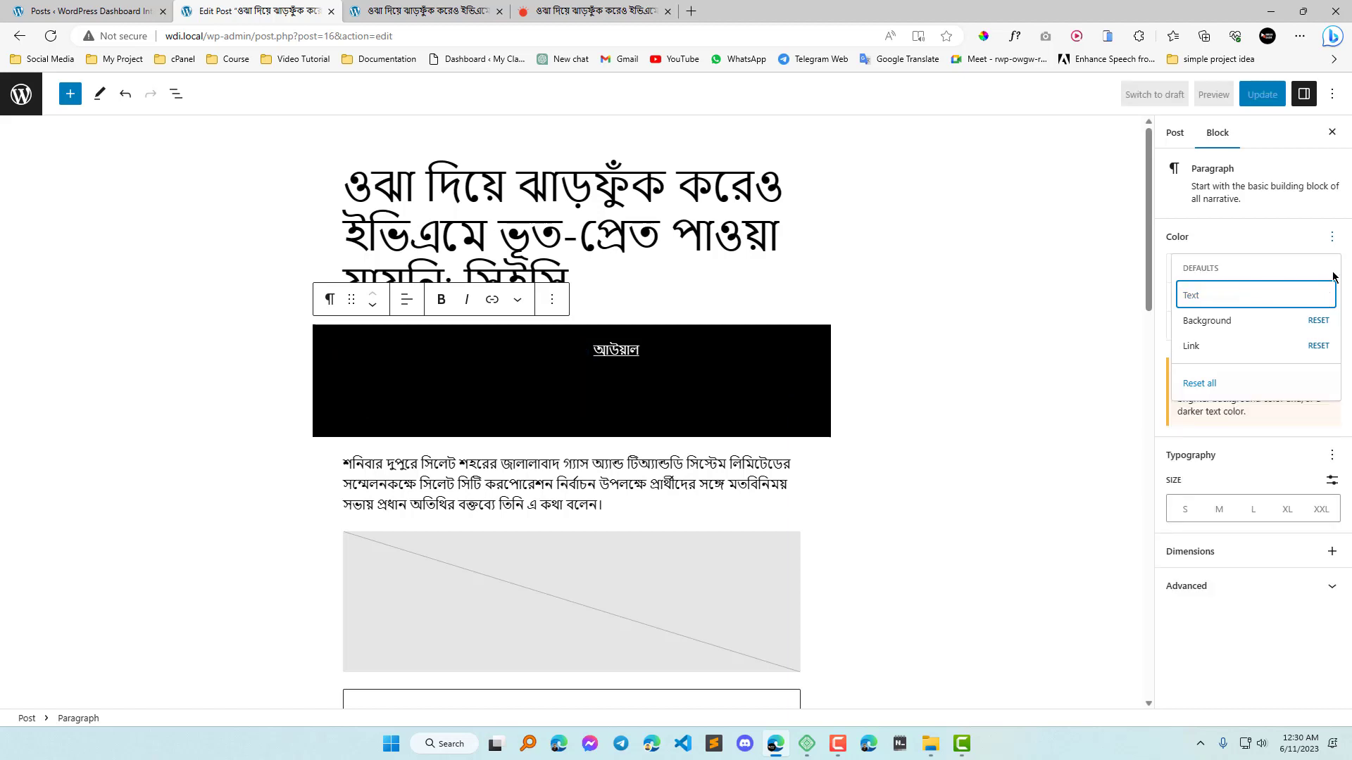
click(1319, 321)
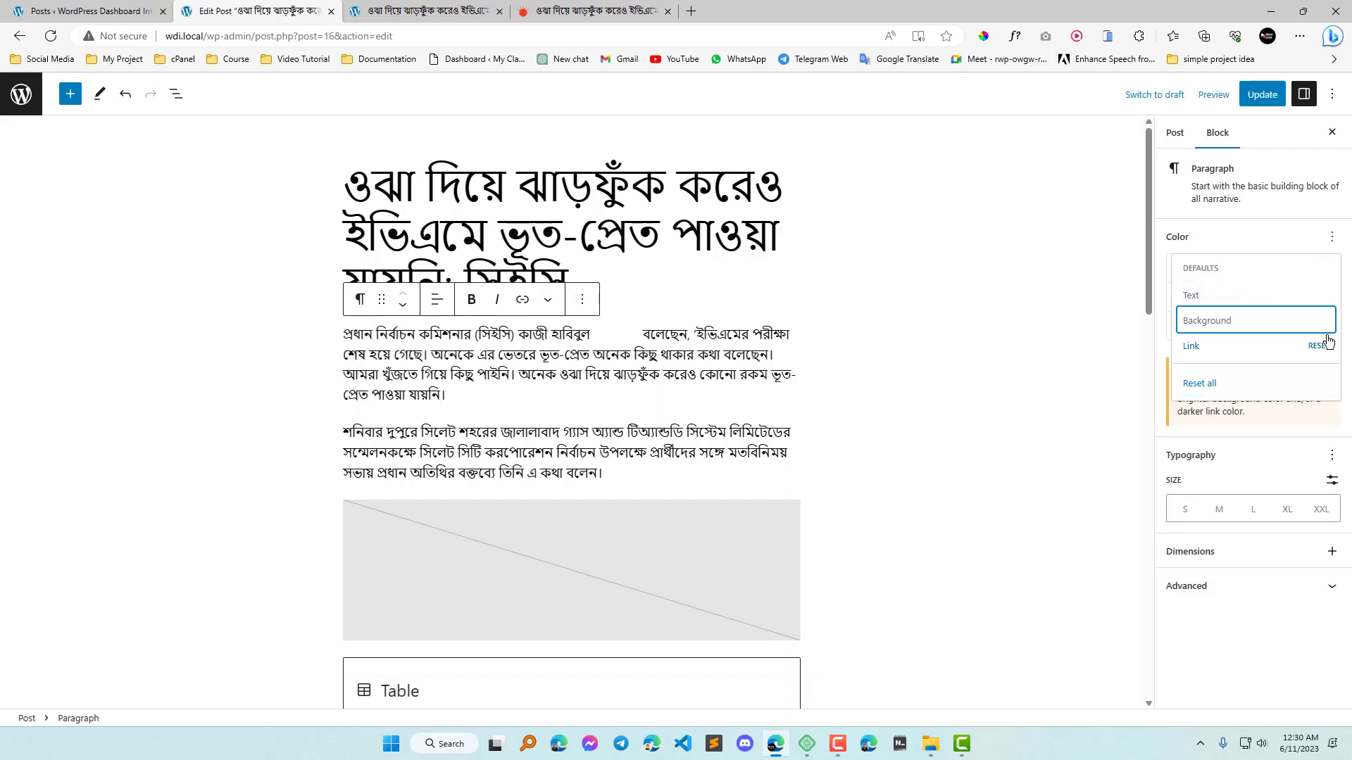
click(1319, 346)
Undo the colour resets, the link edits and the black background, and redo only the background.
click(125, 94)
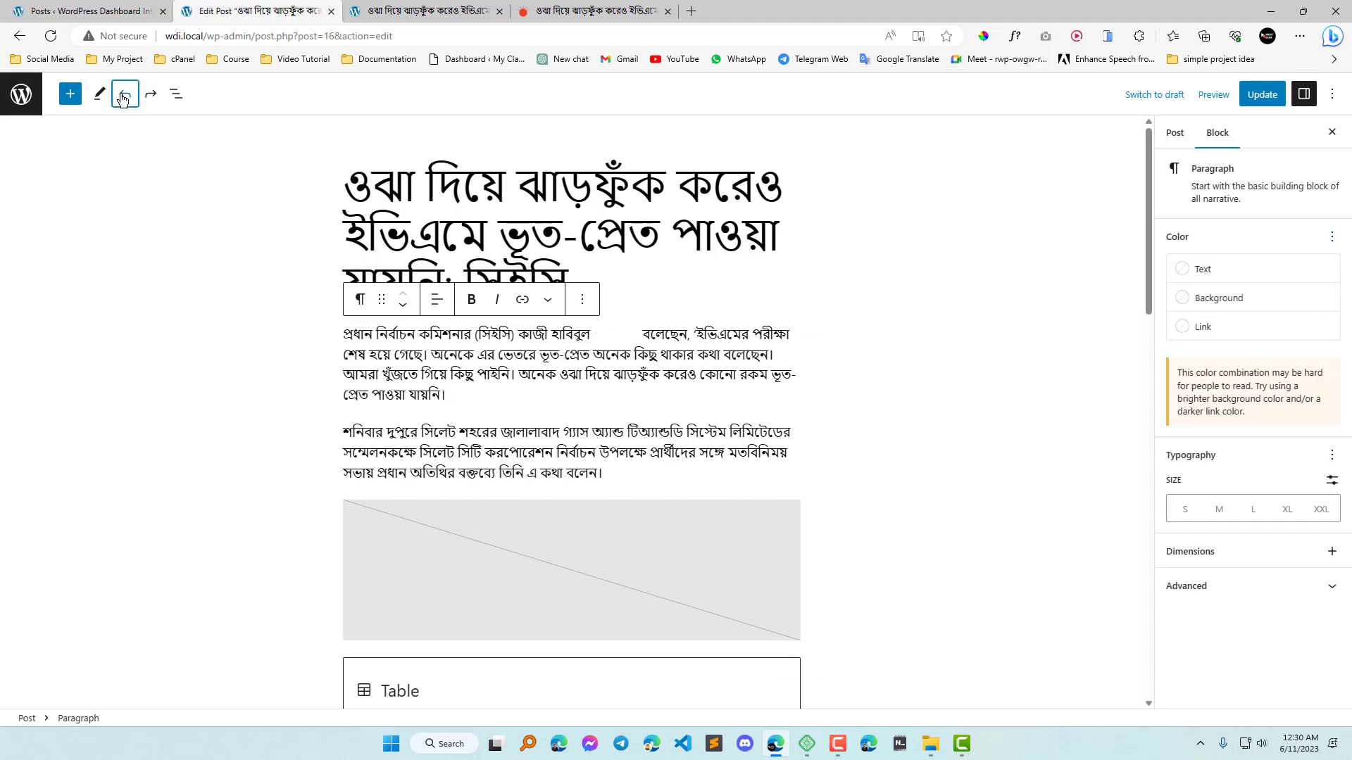
click(122, 98)
click(122, 99)
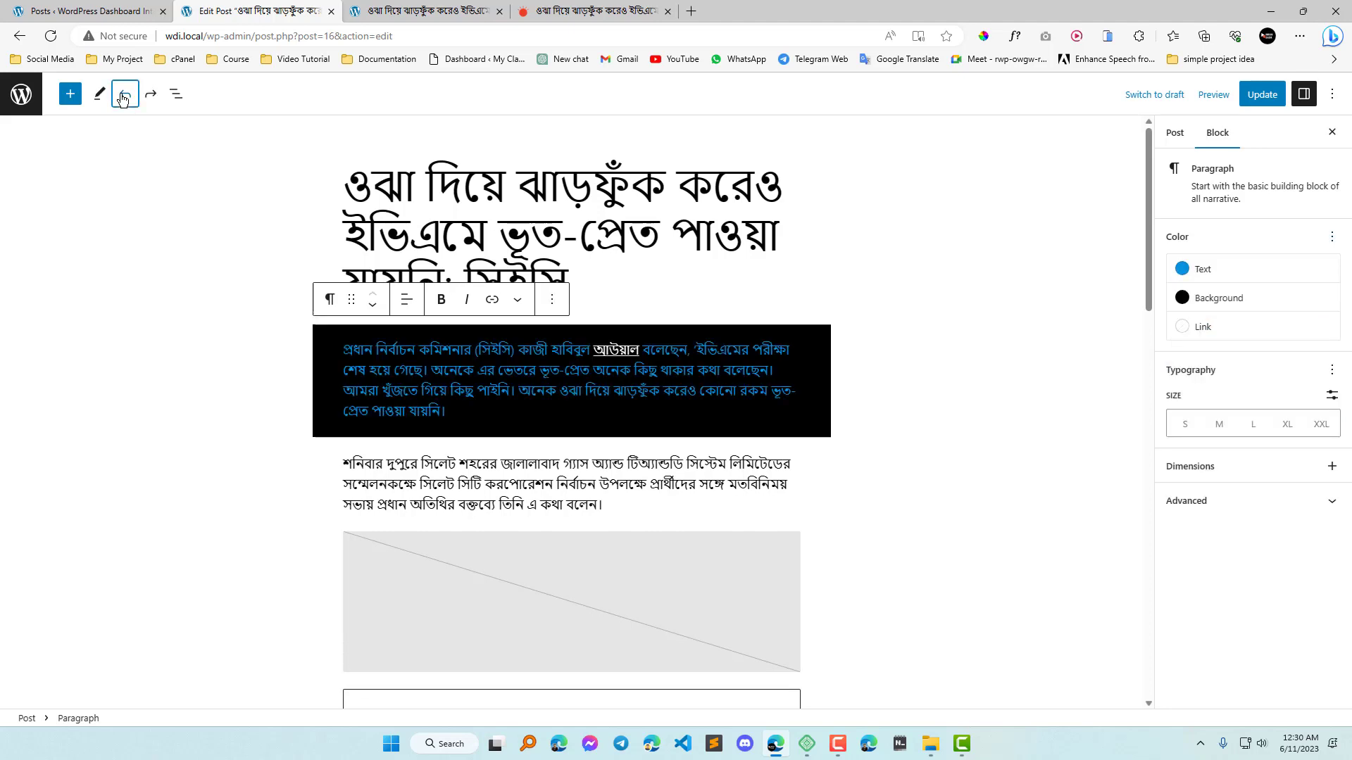
click(122, 99)
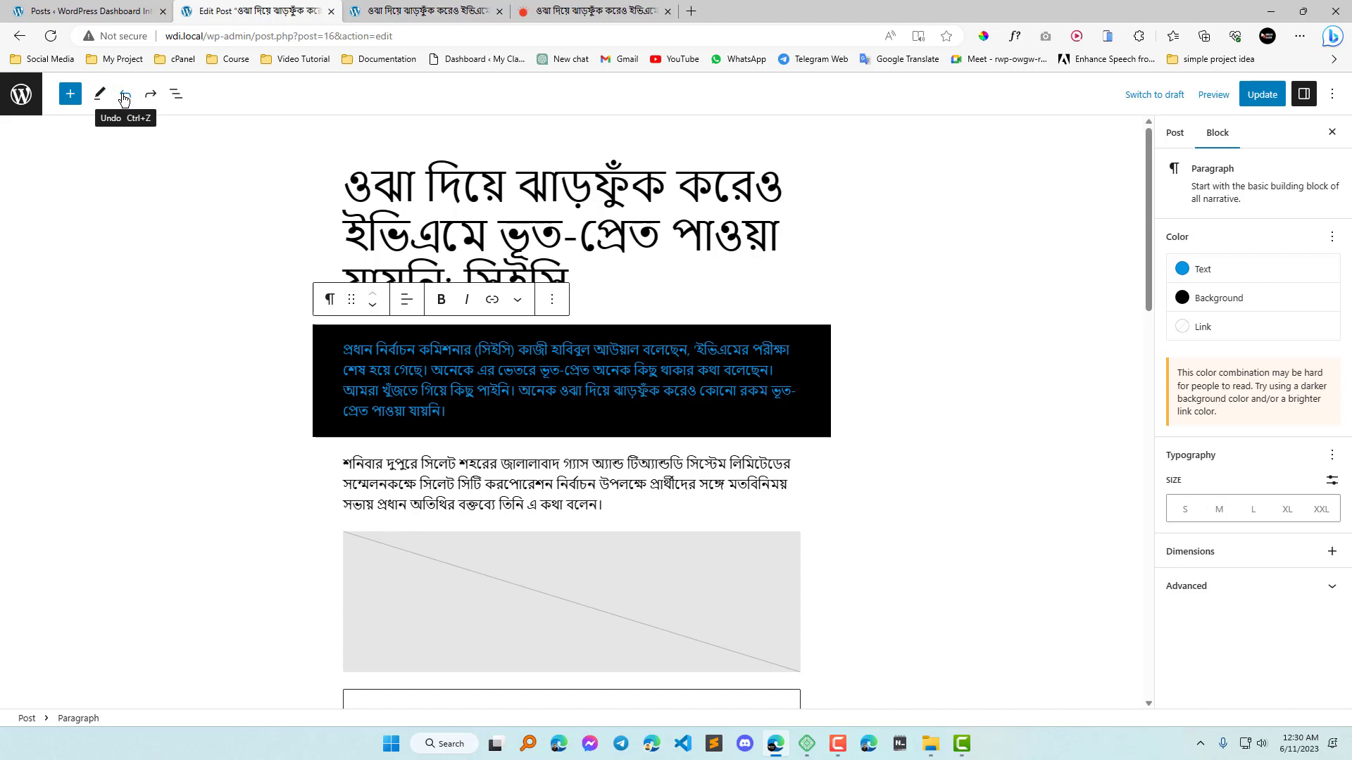
click(123, 99)
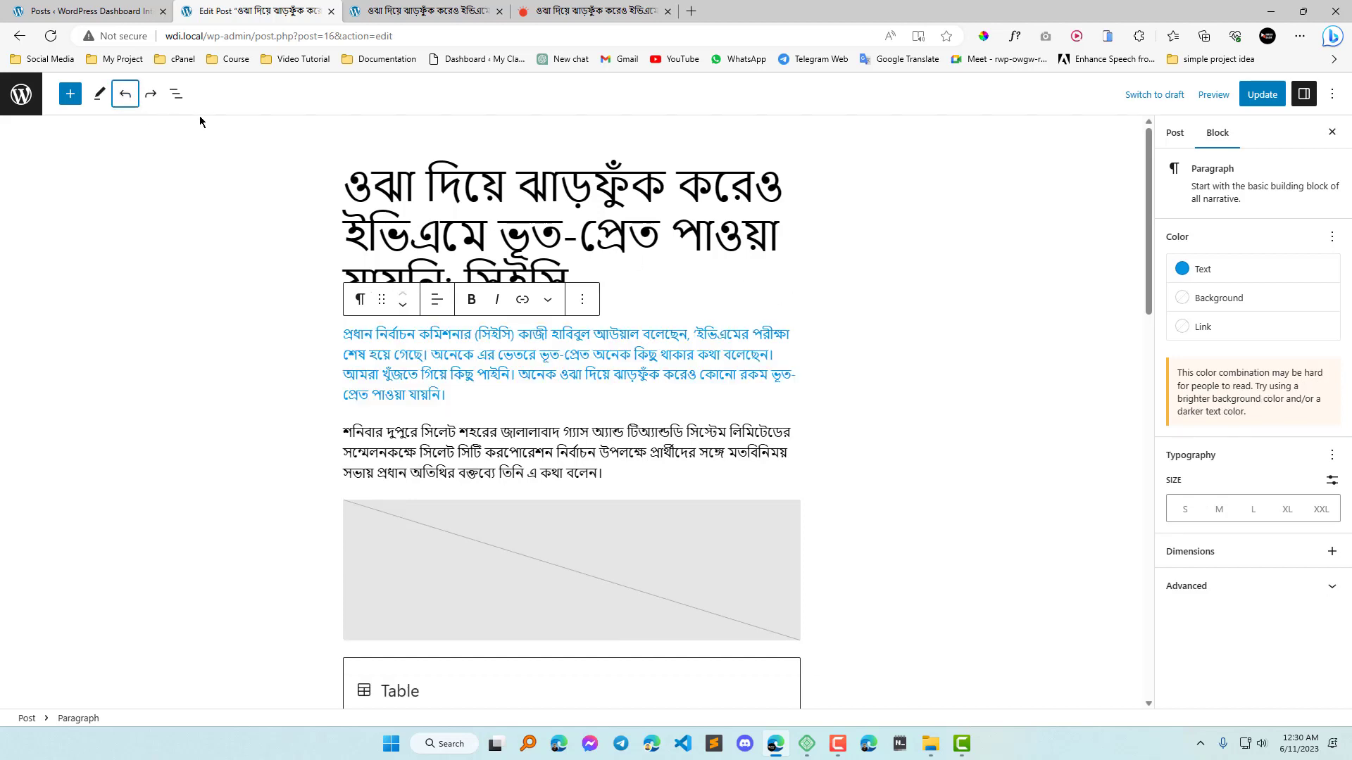
click(151, 98)
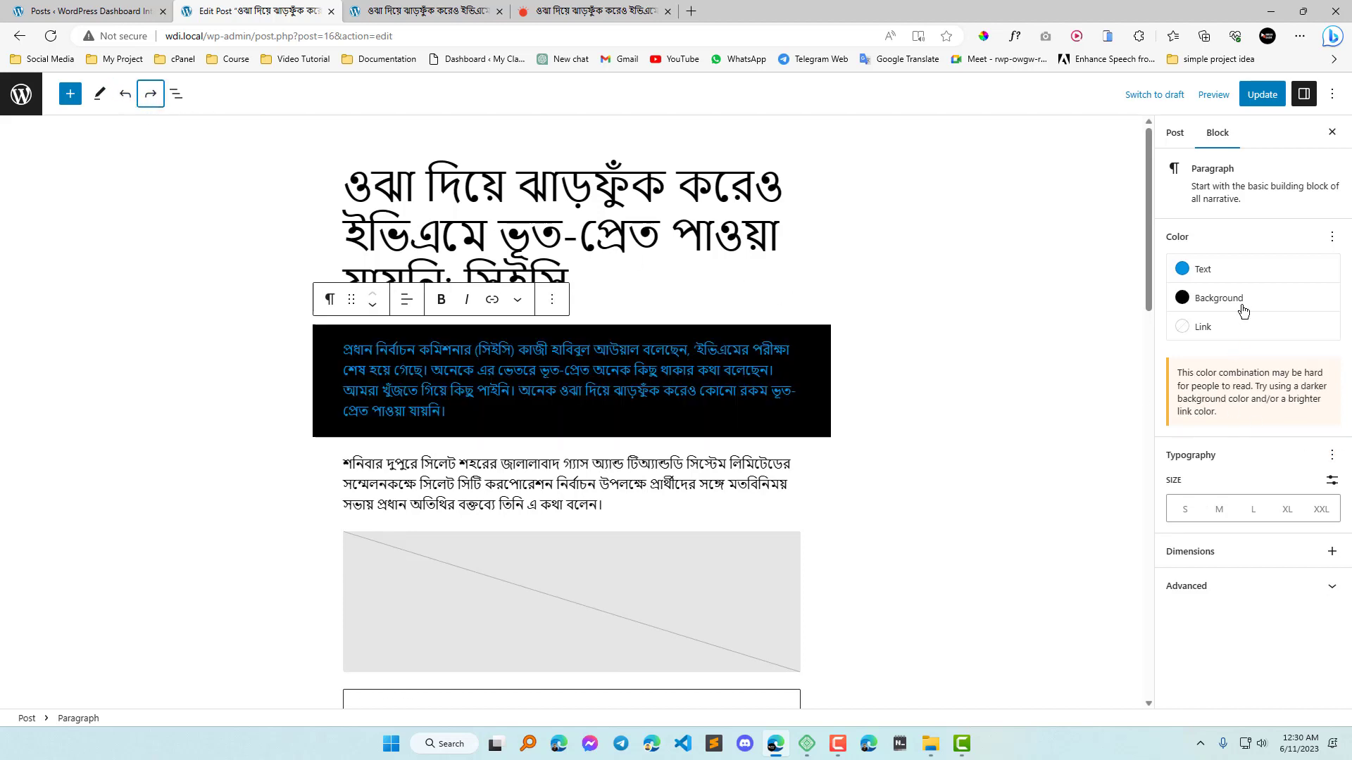
Reset all colour settings of the first paragraph at once.
click(1331, 236)
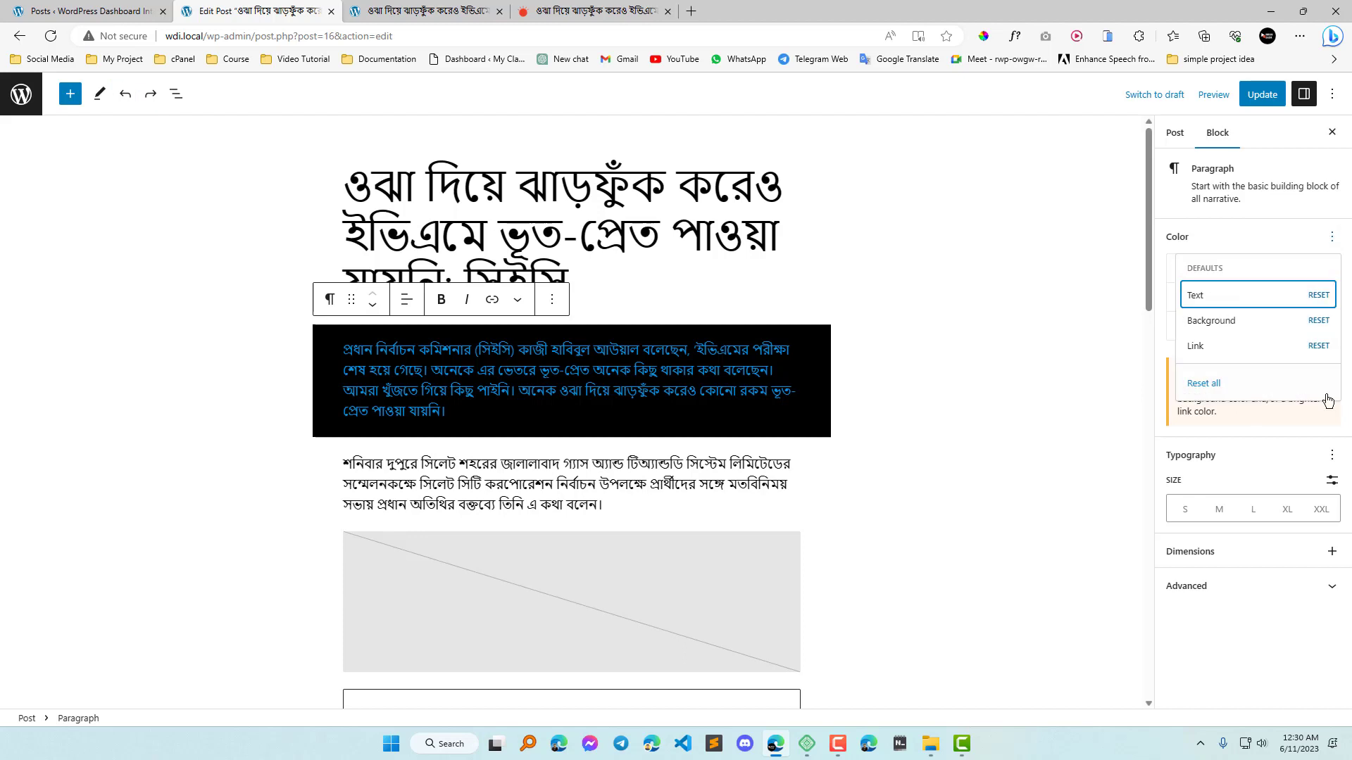
click(1221, 386)
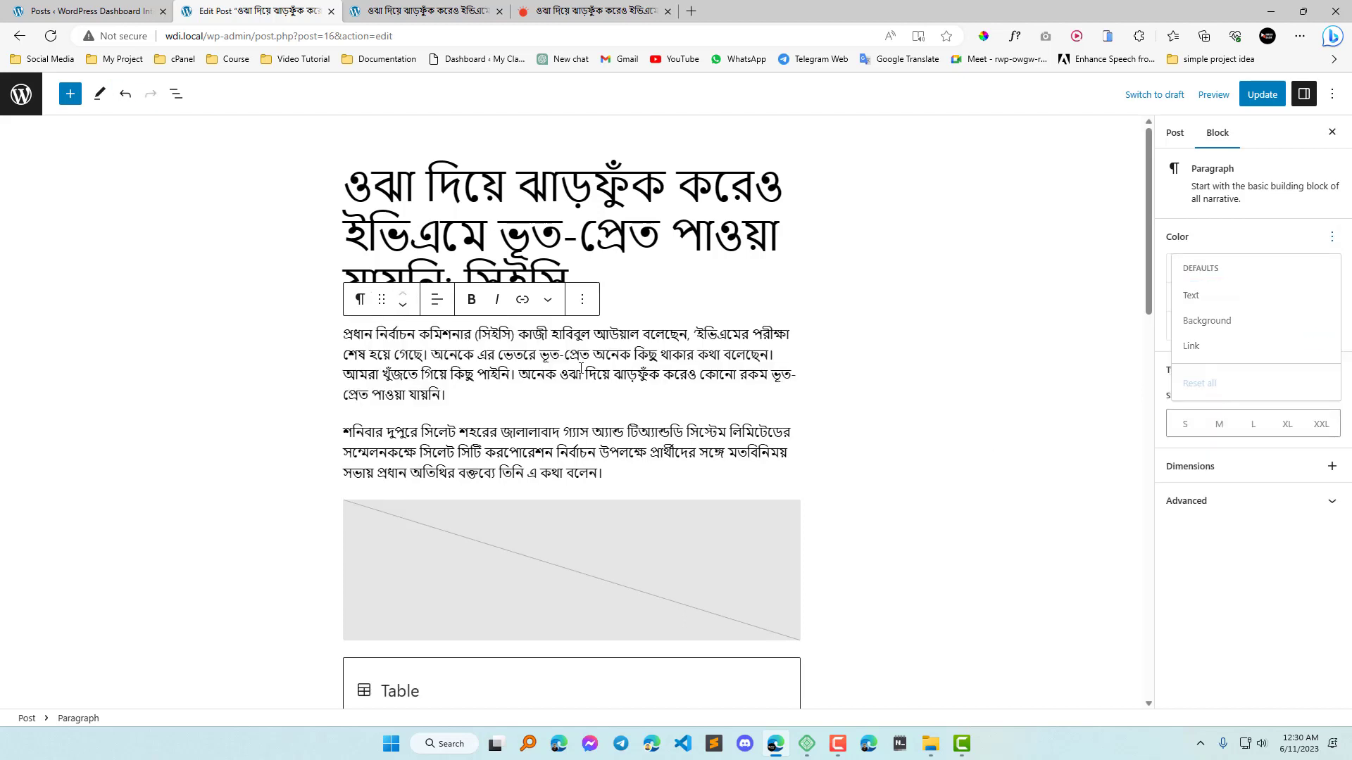
click(1257, 241)
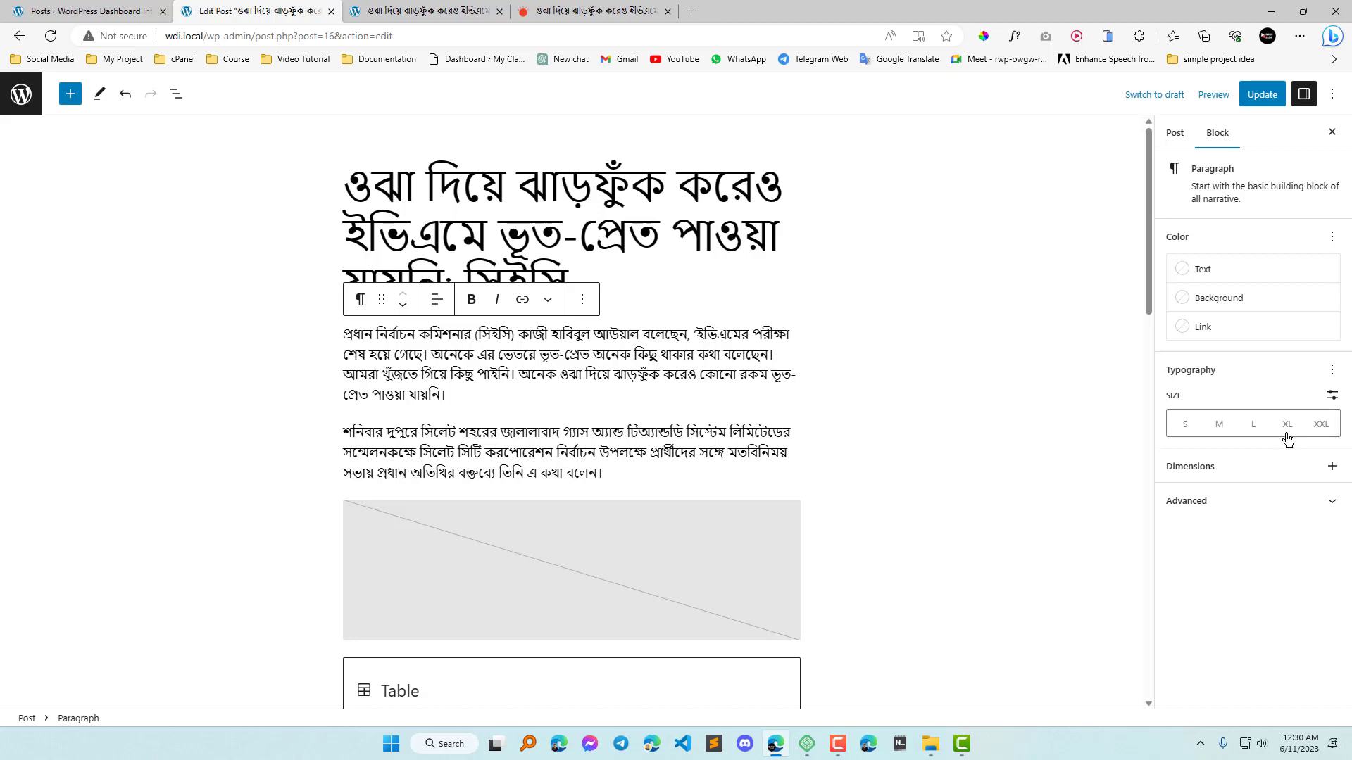
Add the font family, appearance, line height, letter spacing, decoration and letter case controls to the paragraph's typography settings.
click(1332, 371)
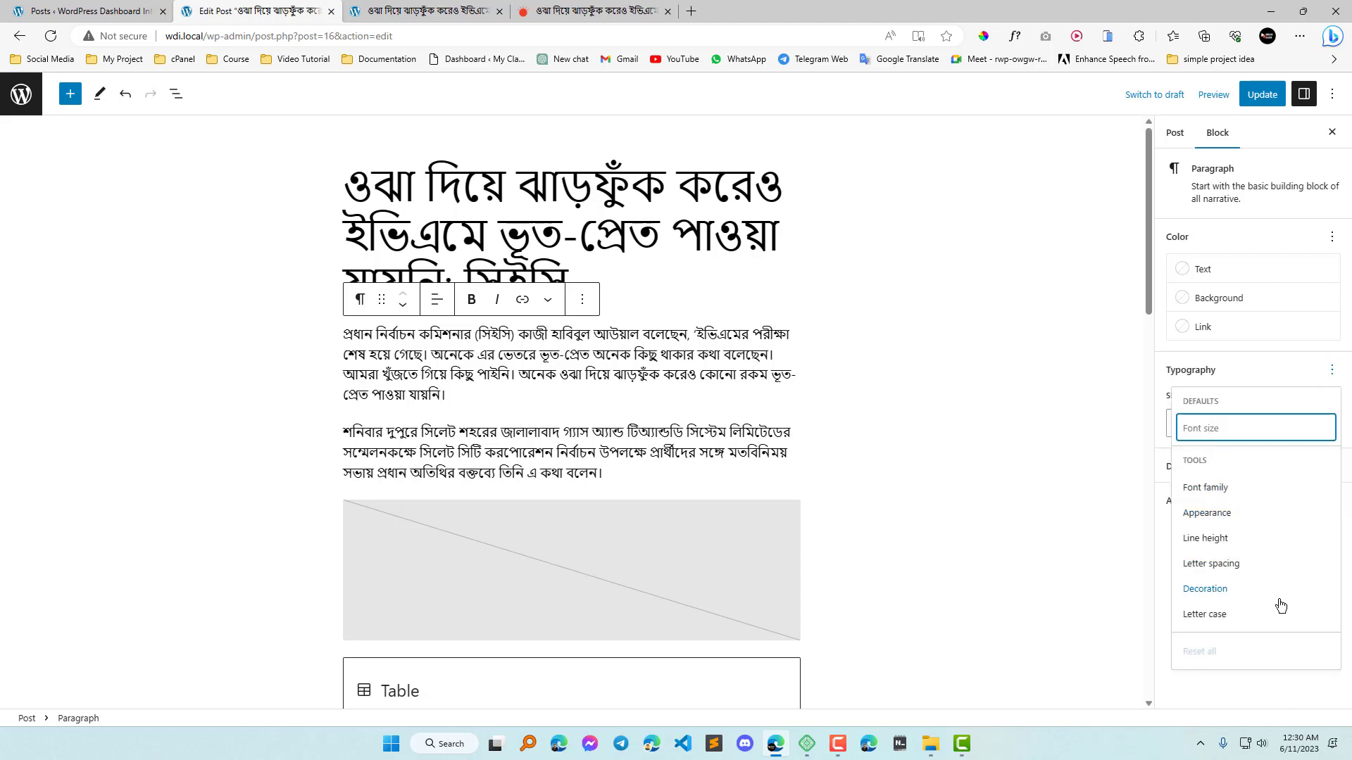
click(1213, 487)
click(1225, 515)
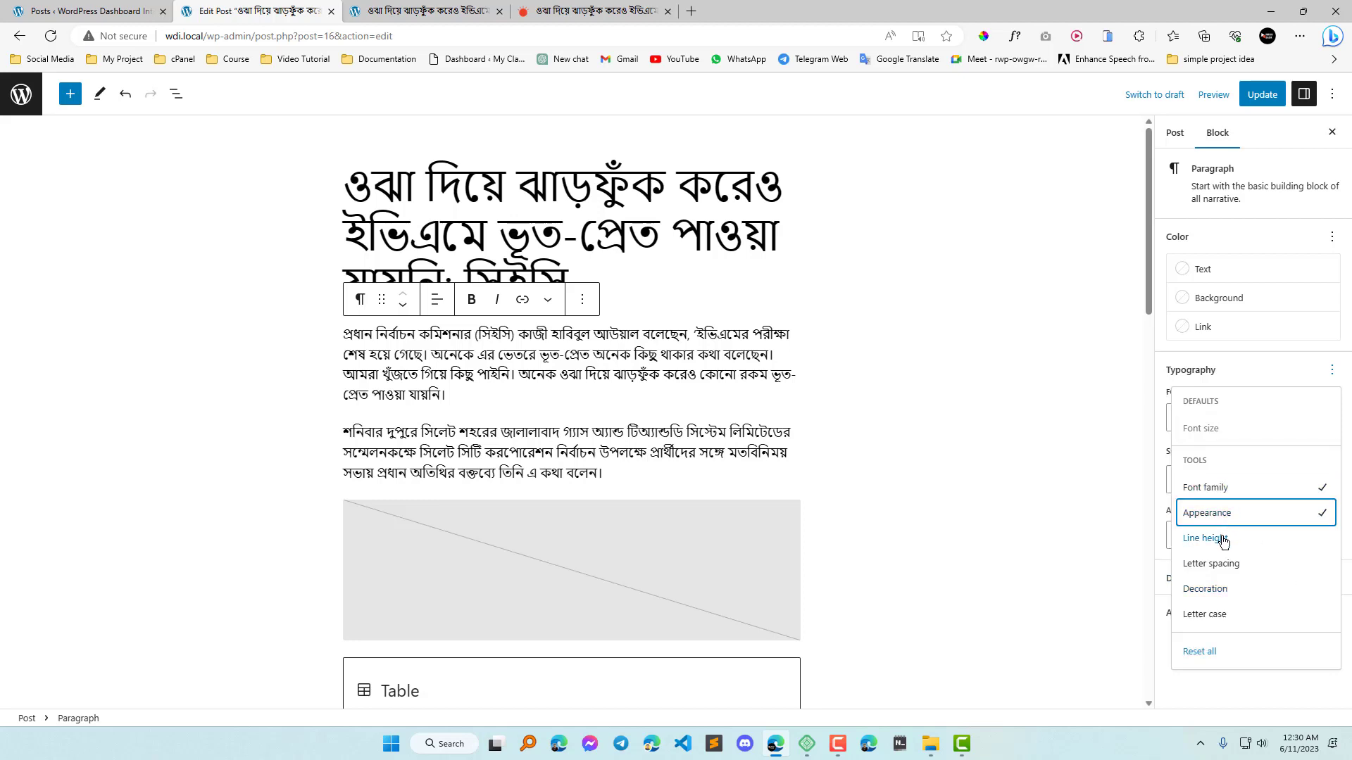
click(1225, 540)
click(1236, 569)
click(1226, 588)
click(1225, 615)
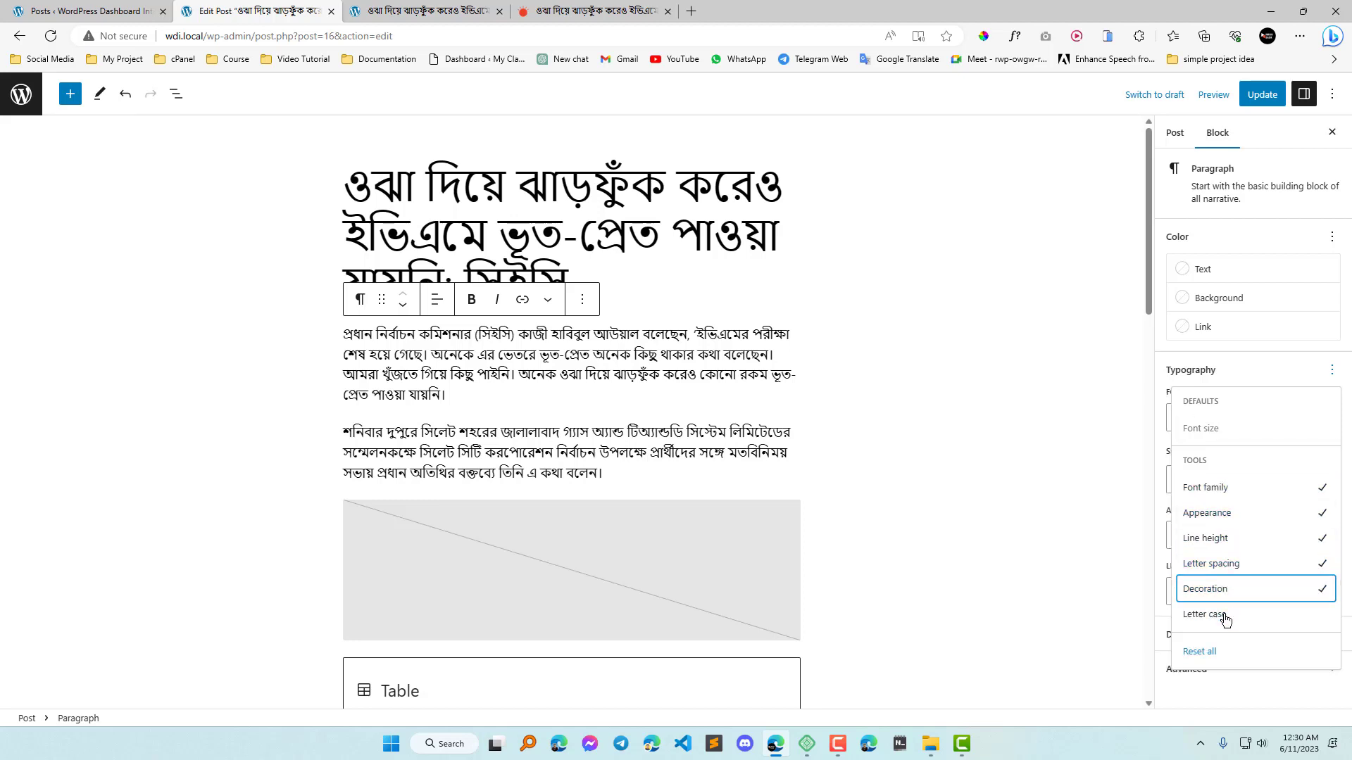
click(651, 364)
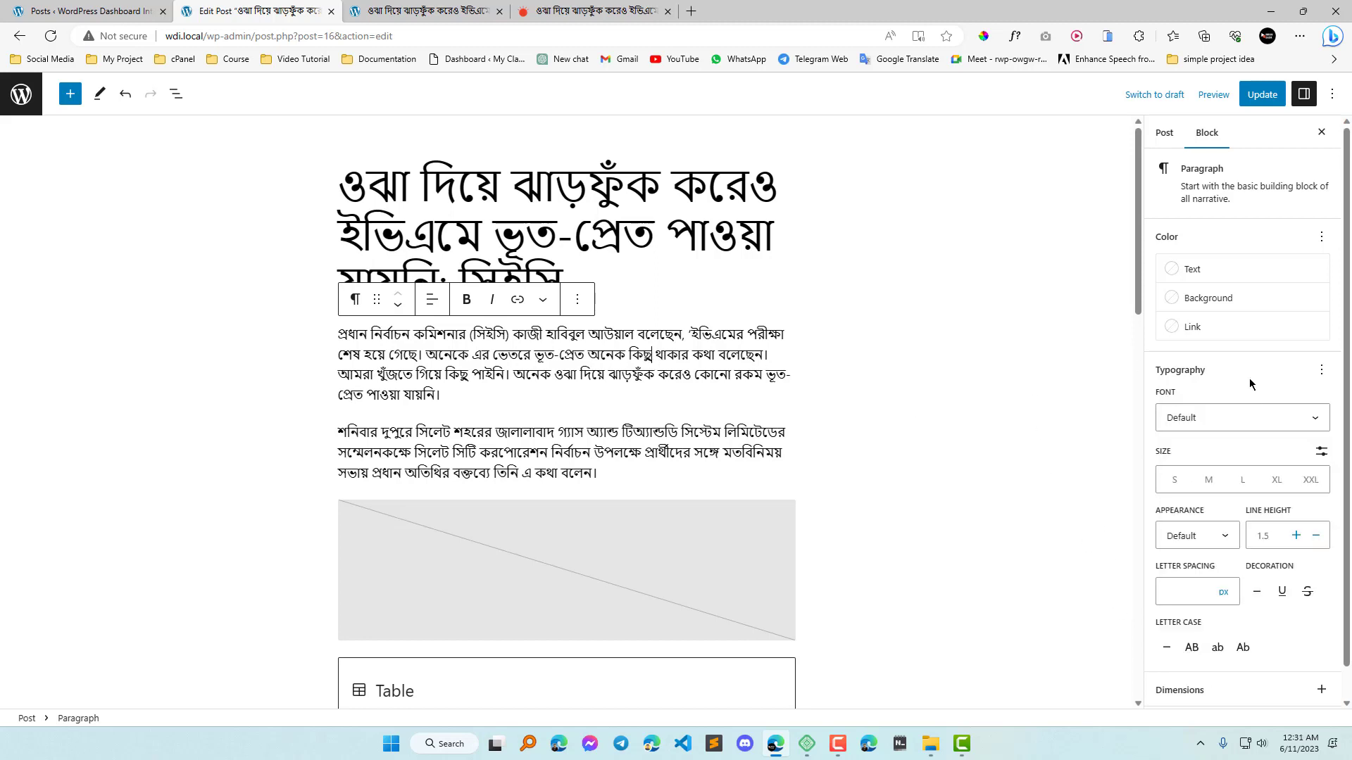
scroll(1196, 380, down, 1)
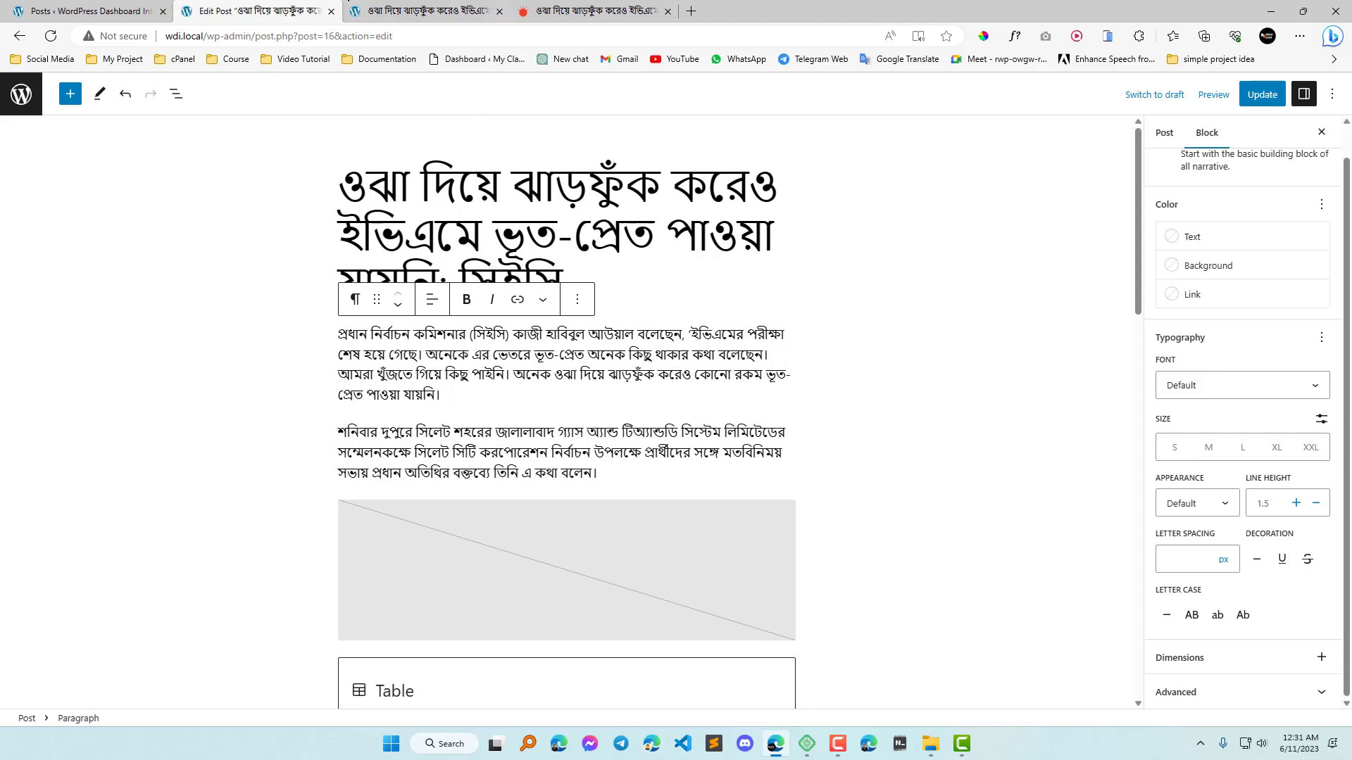
Inspect the font of the body text in the Prothom Alo source article with WhatFont.
click(350, 9)
scroll(685, 410, down, 6)
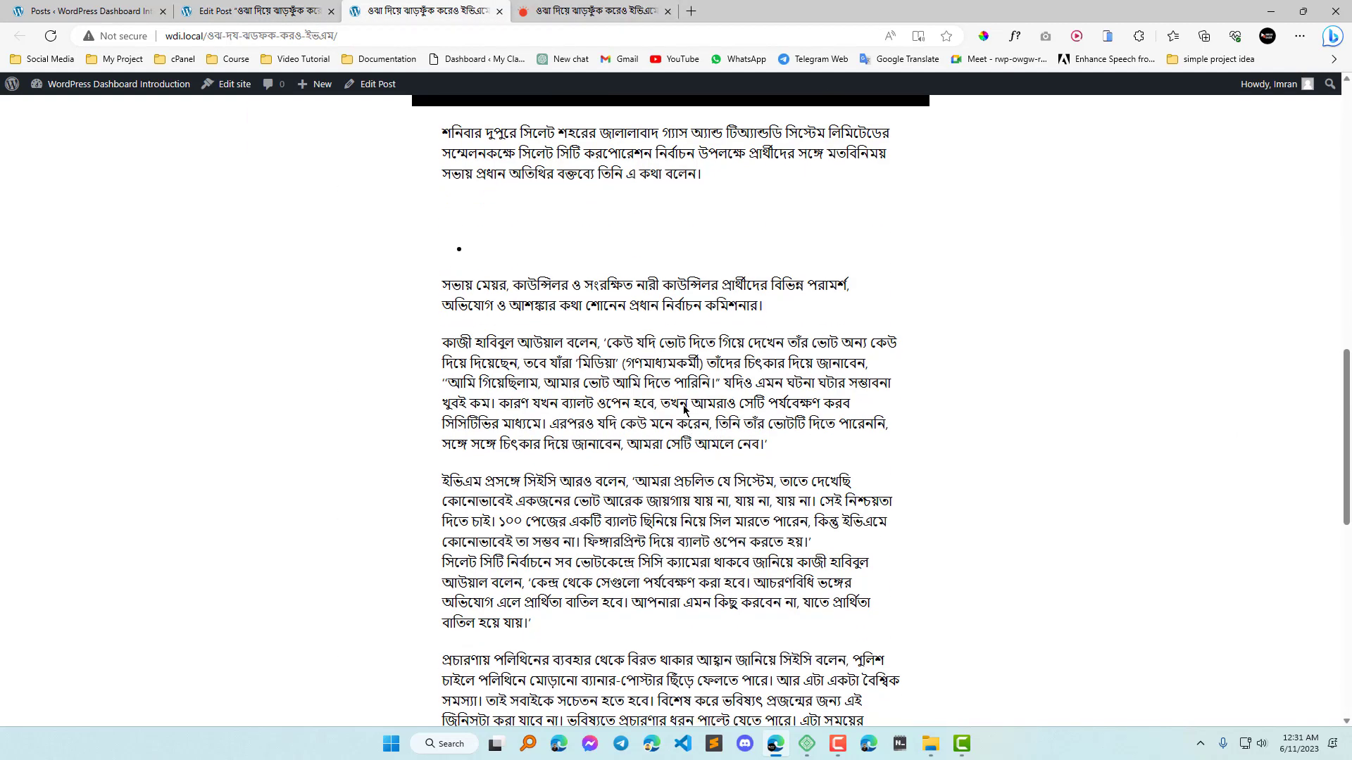
click(607, 8)
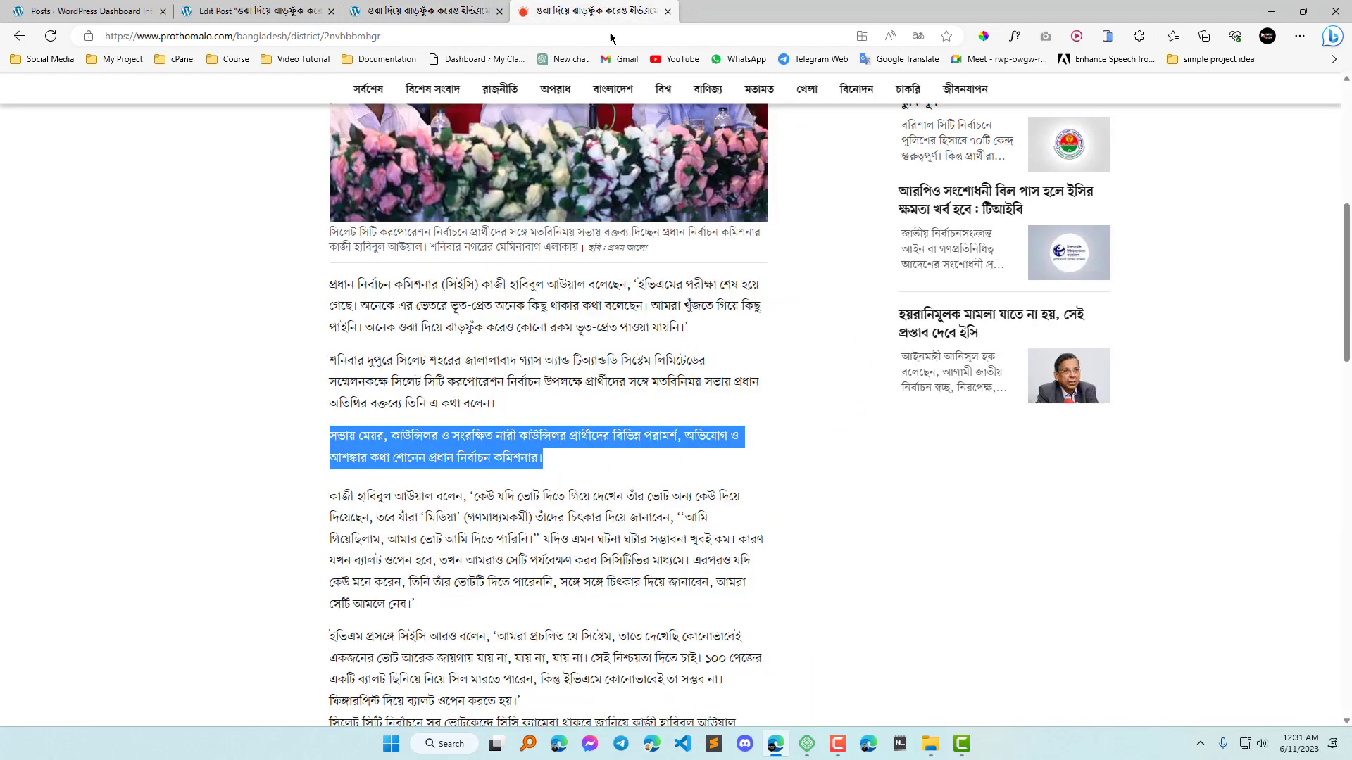
click(1016, 35)
click(591, 315)
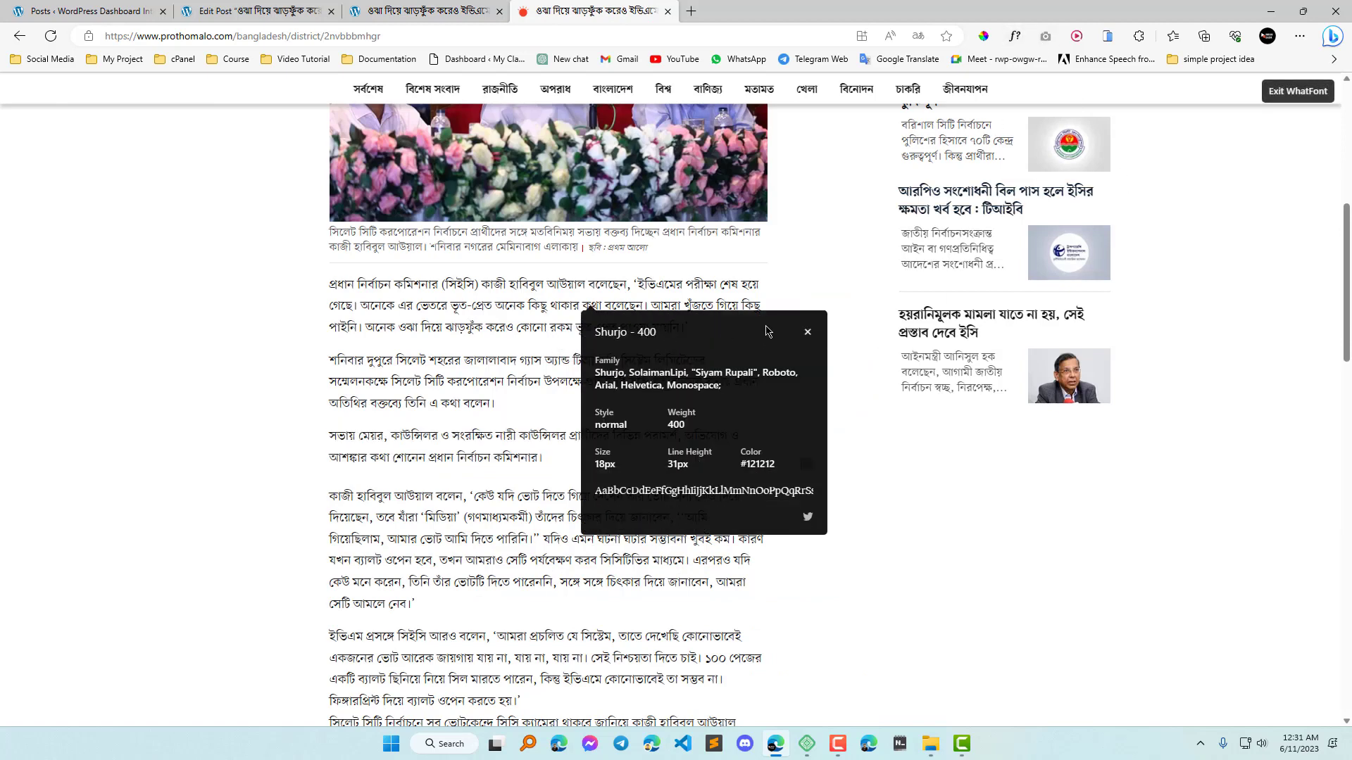
click(808, 332)
Inspect the font of a body paragraph on the published WordPress post with WhatFont, and exit the inspector.
click(422, 11)
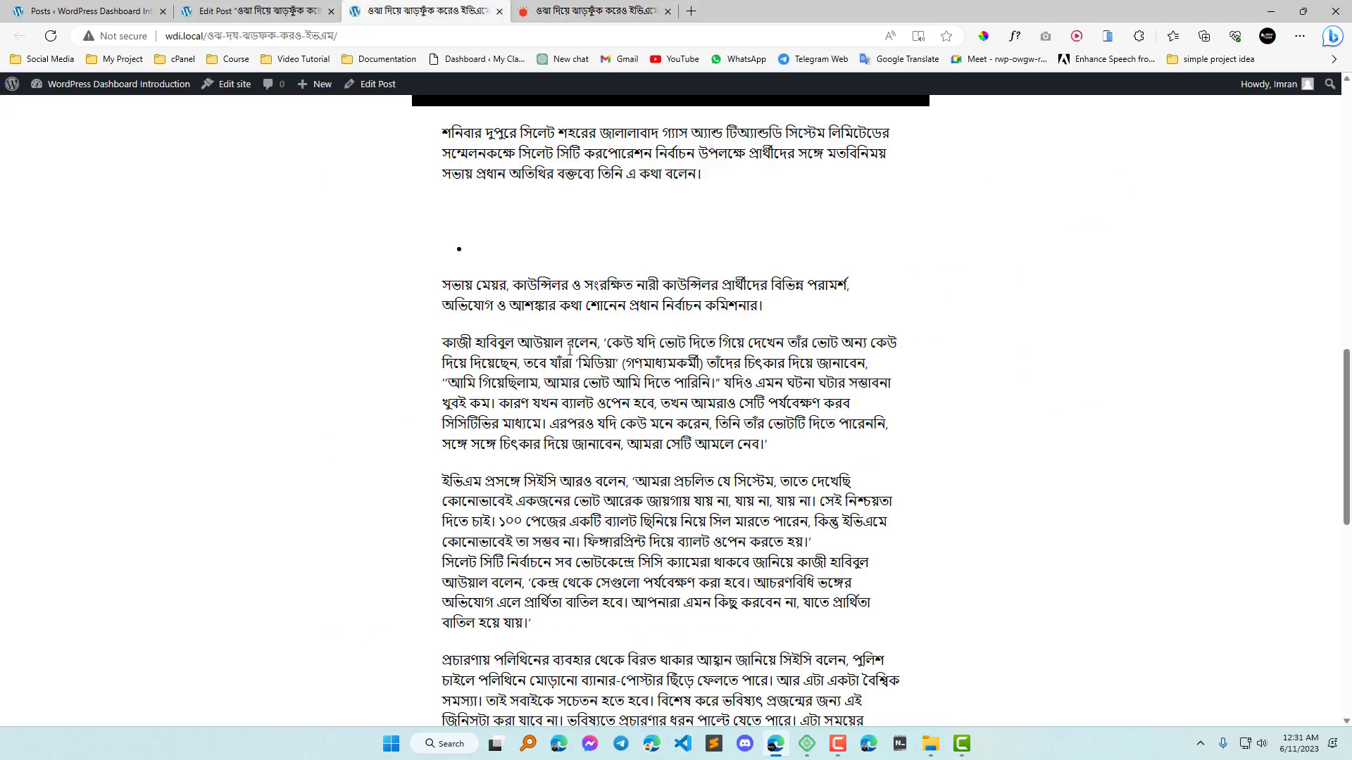
click(1016, 36)
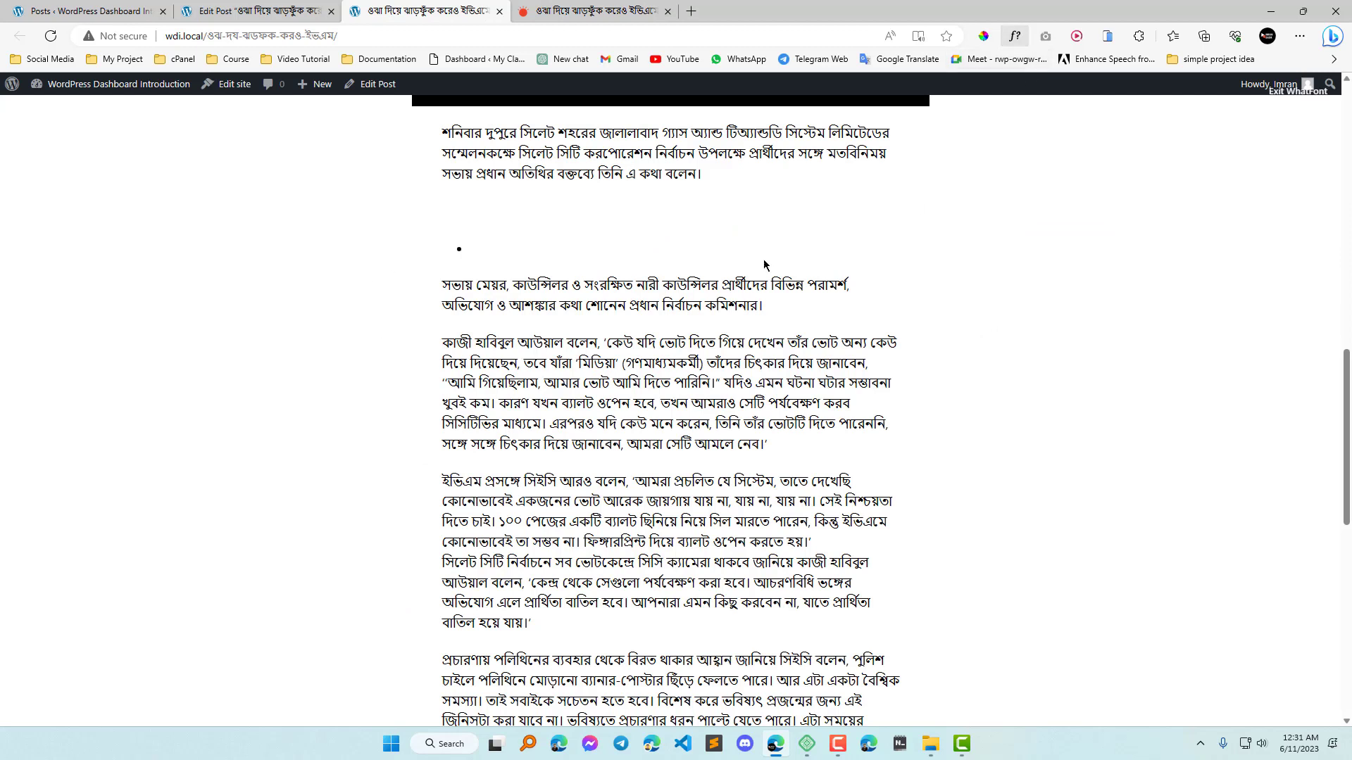
click(613, 308)
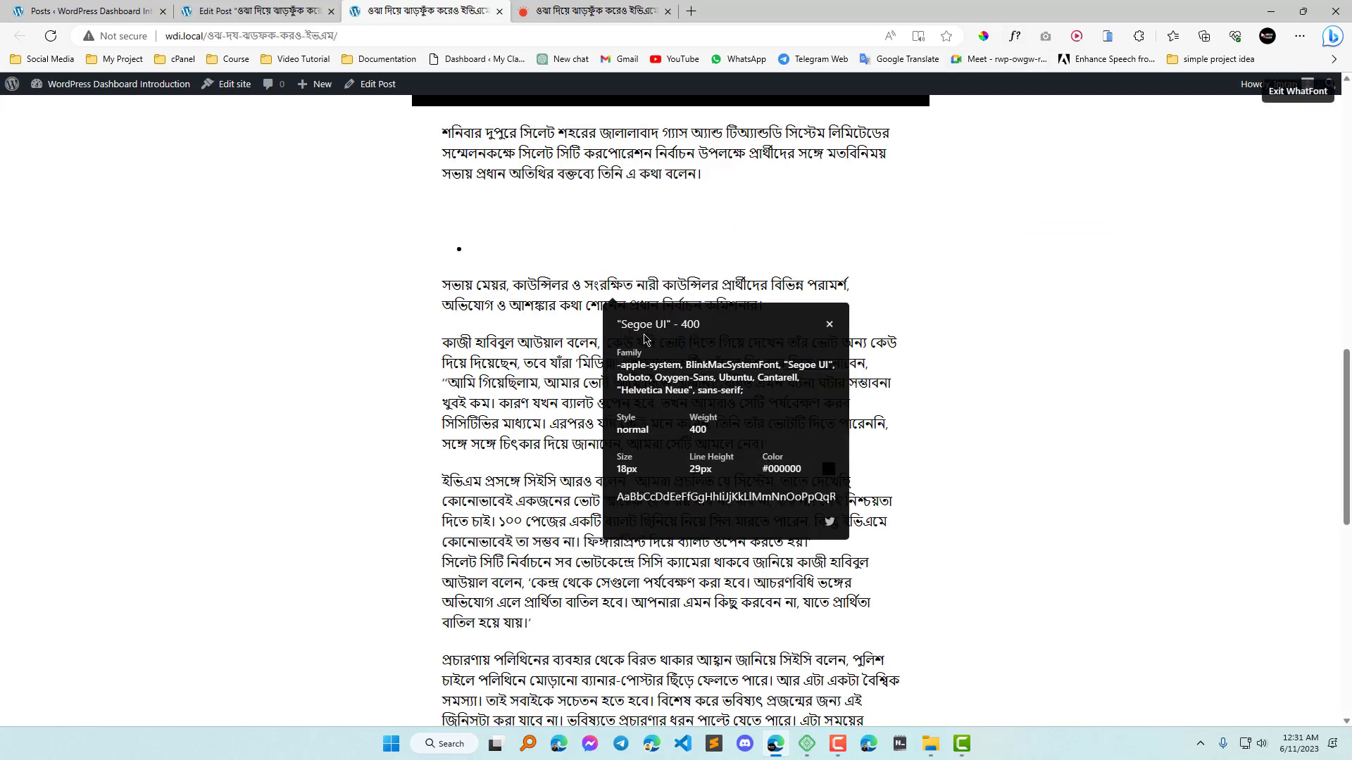
click(830, 324)
click(1295, 99)
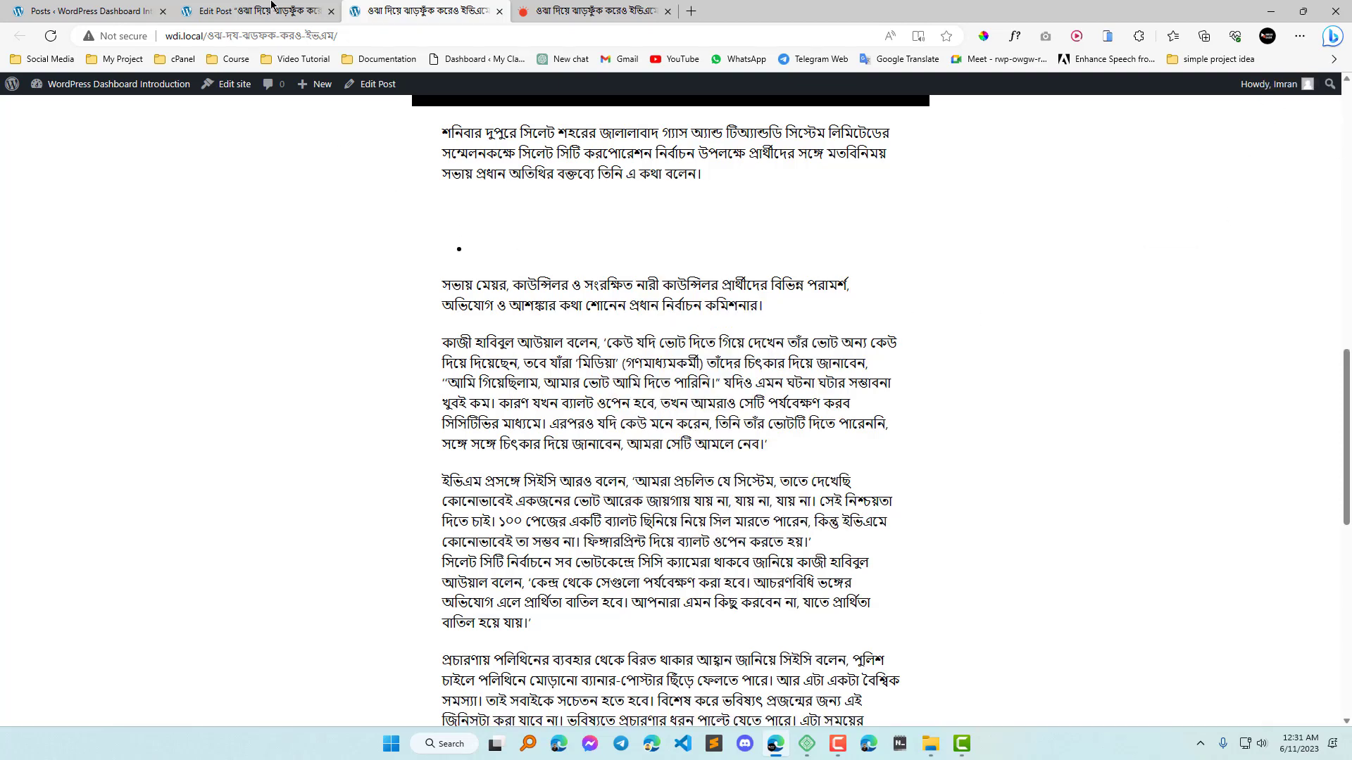
Return to the post editor and try the DM Sans, IBM Plex Mono, Source Serif Pro and Inter fonts on the first paragraph.
click(271, 8)
scroll(599, 394, down, 3)
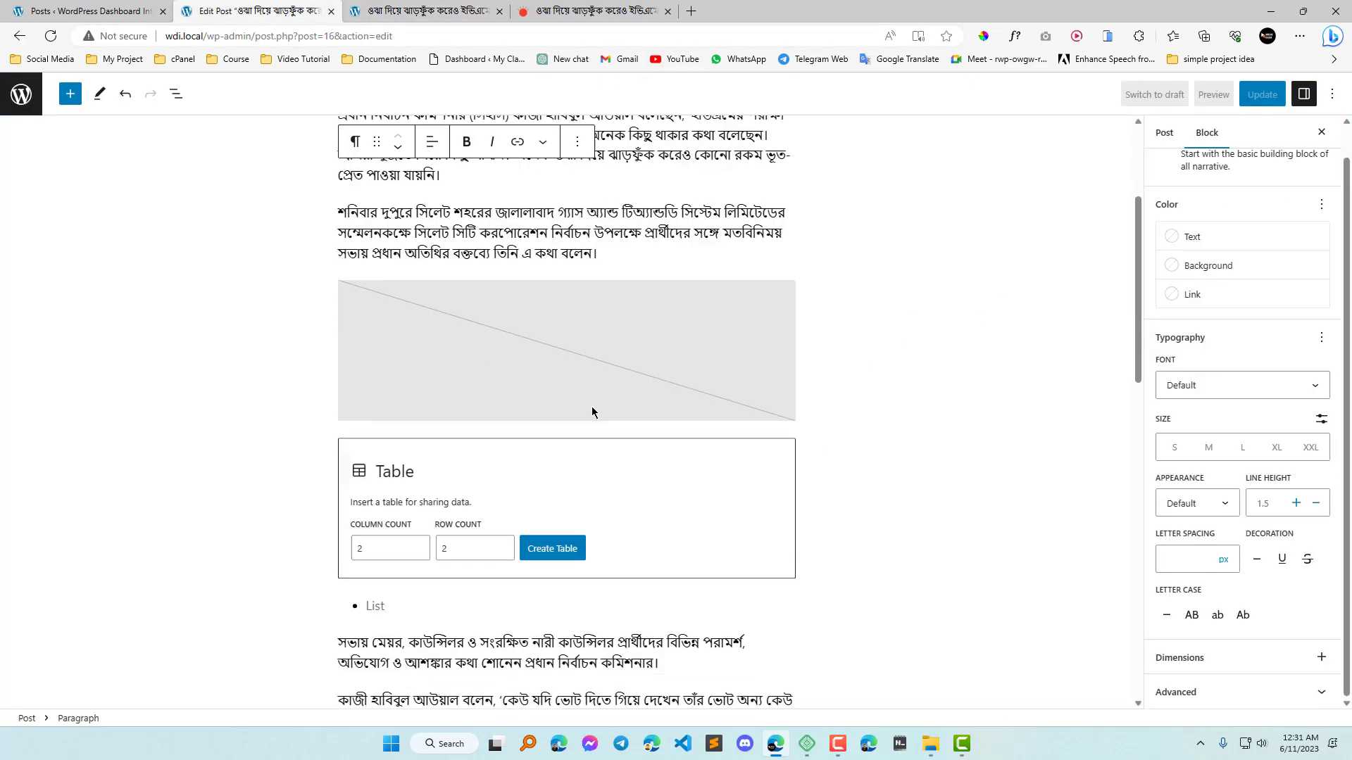
scroll(592, 407, up, 3)
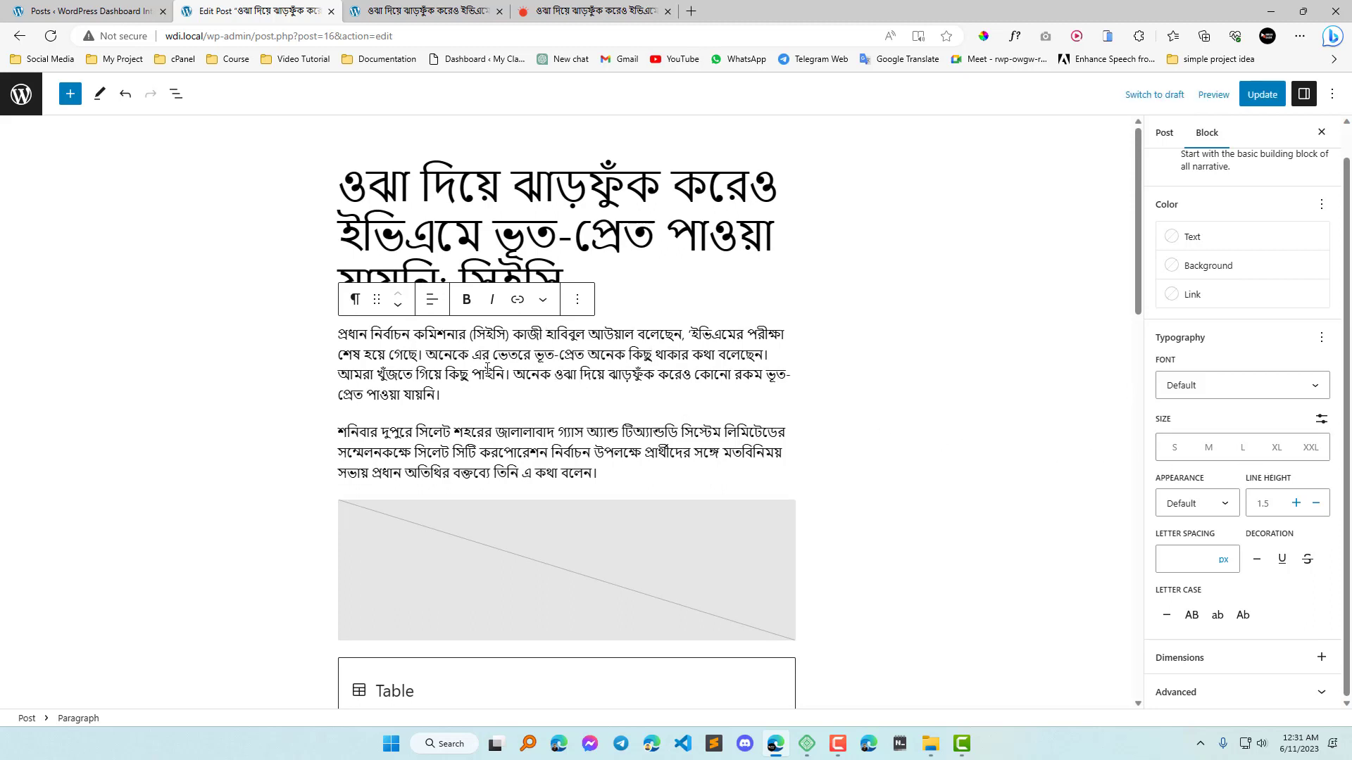
click(1311, 389)
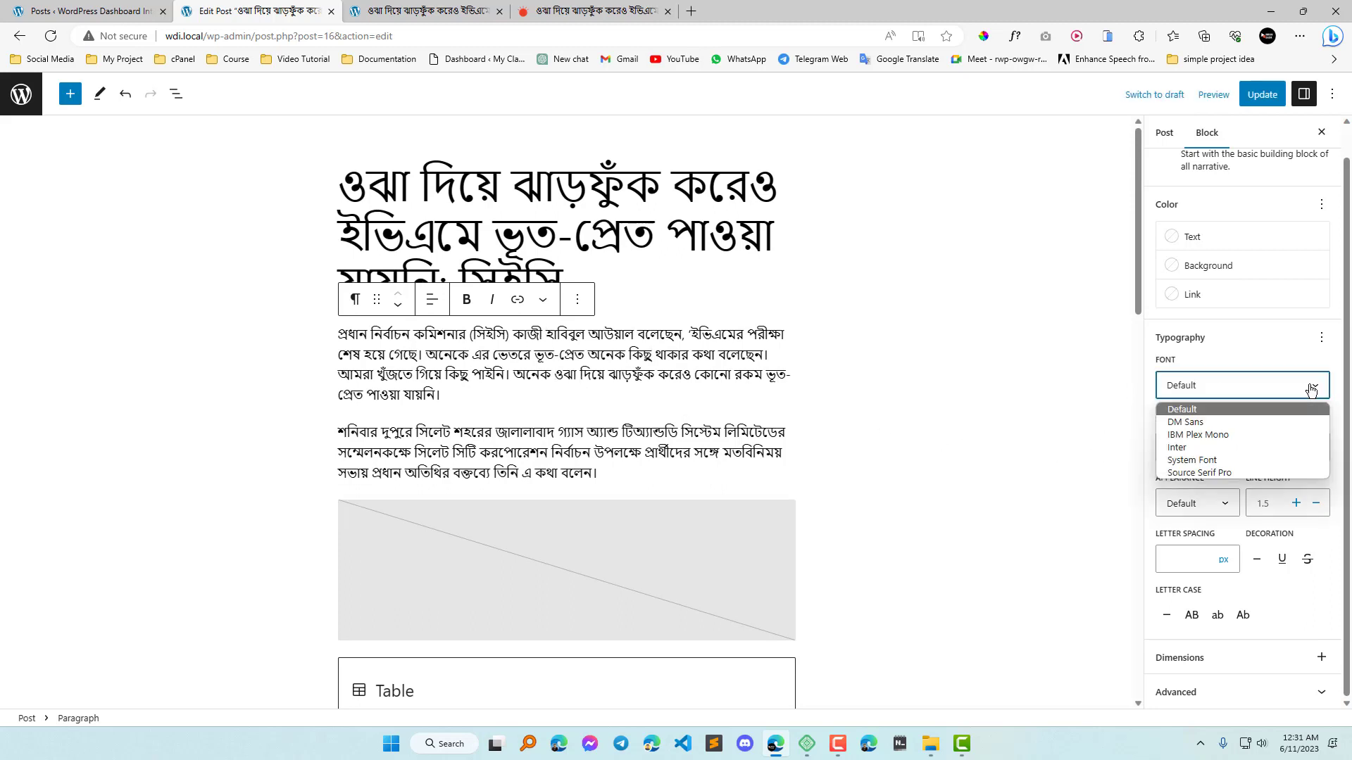
click(1185, 422)
click(1294, 393)
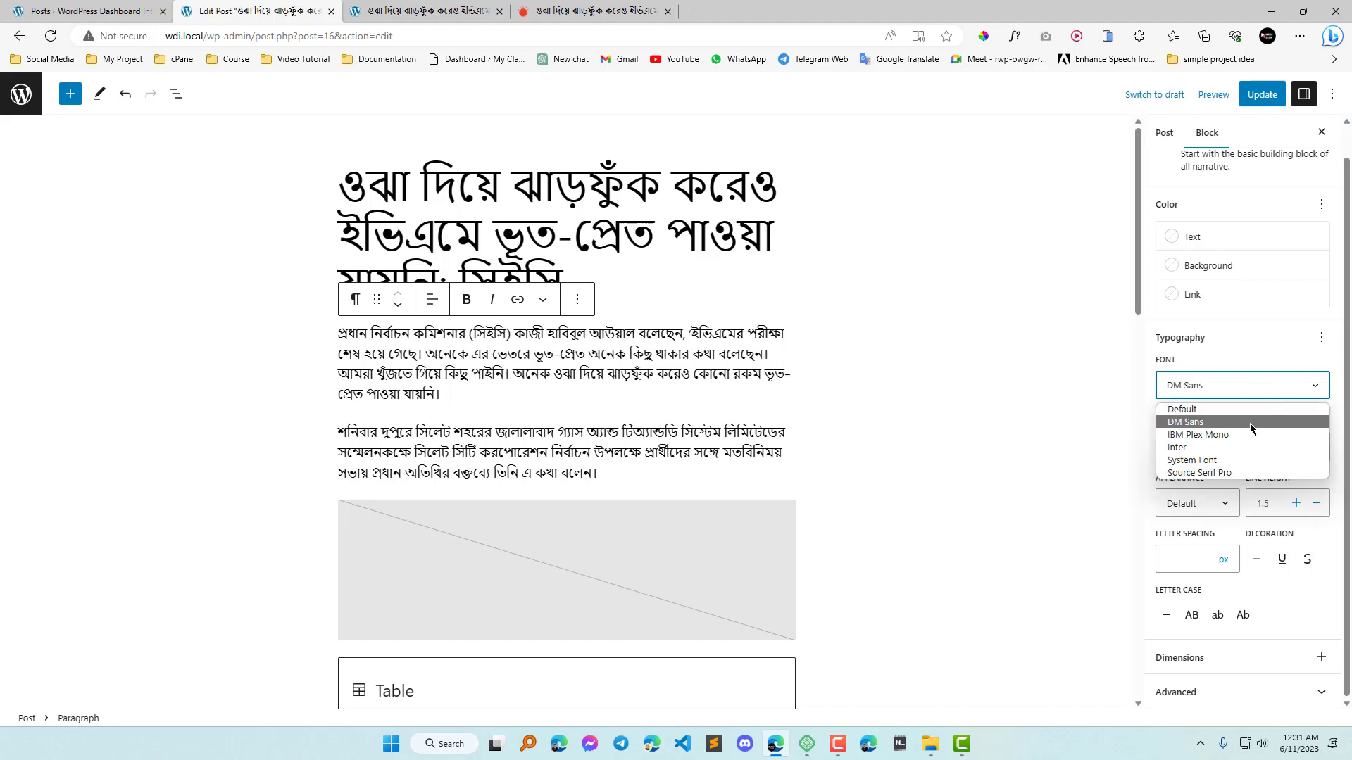
click(1241, 434)
click(1278, 384)
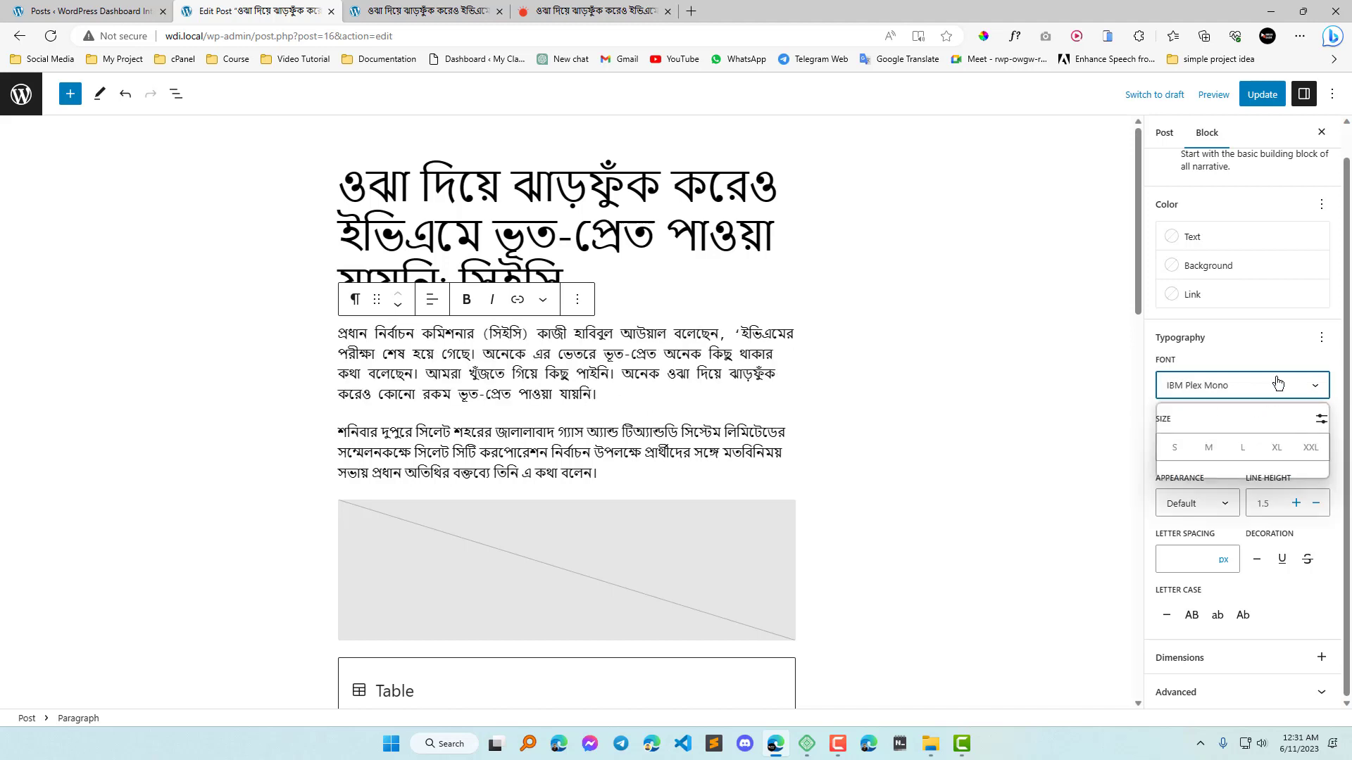
click(1197, 467)
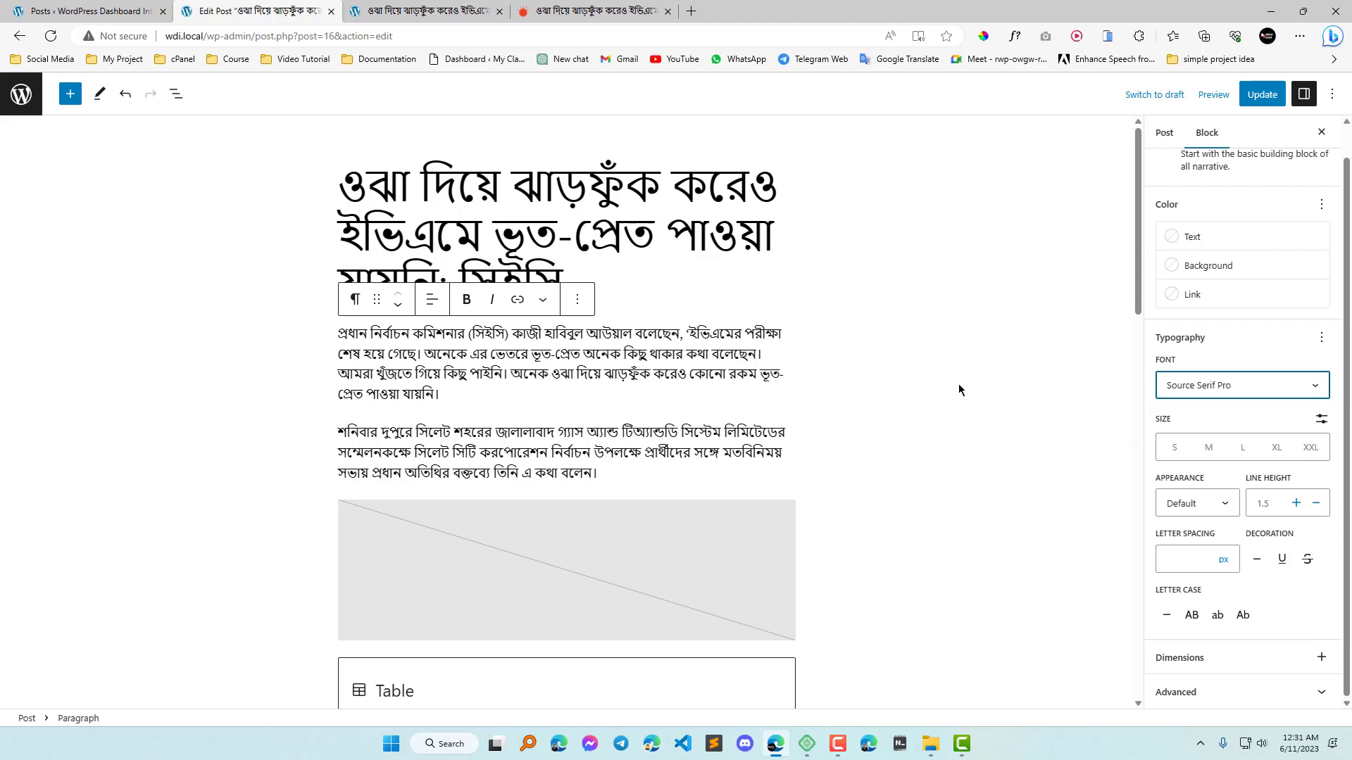
click(1260, 390)
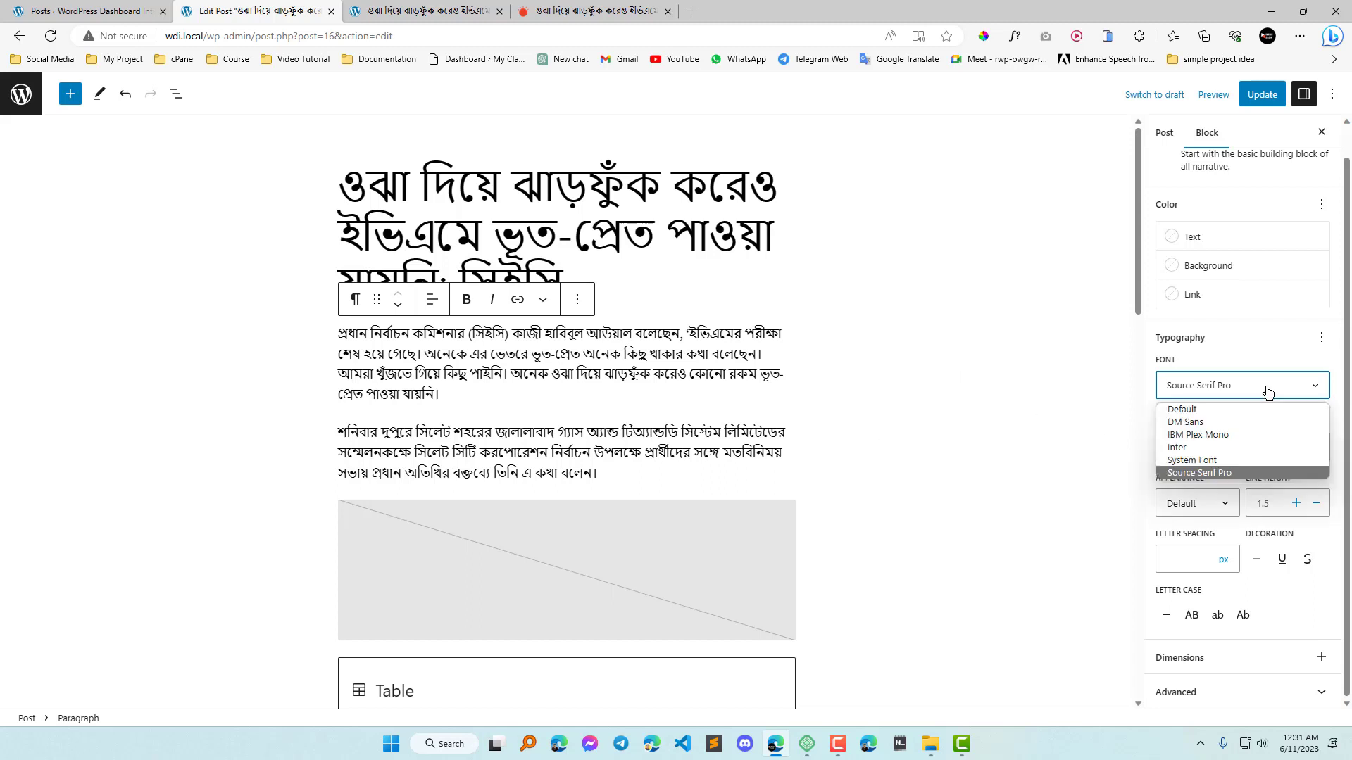
click(1219, 450)
Set the first paragraph's font to IBM Plex Mono and update the post.
click(1201, 387)
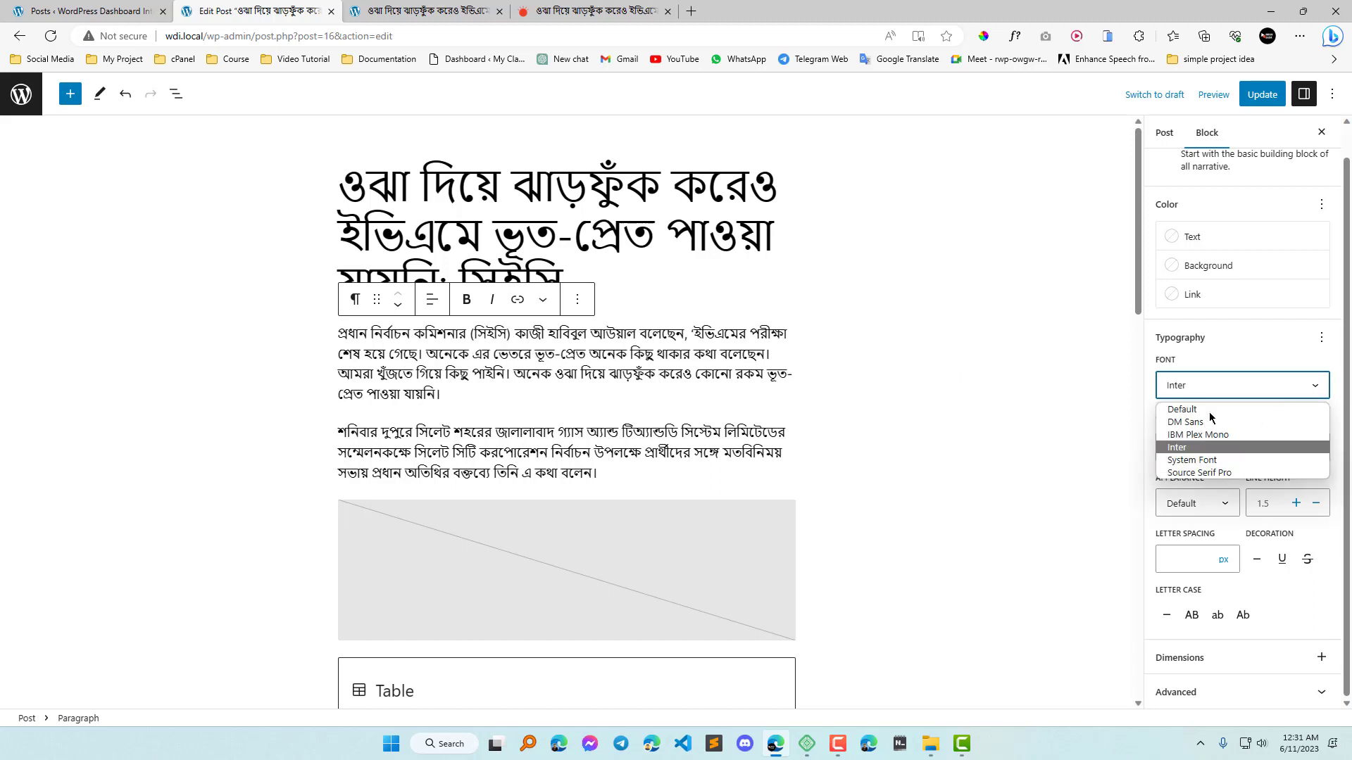
click(1202, 437)
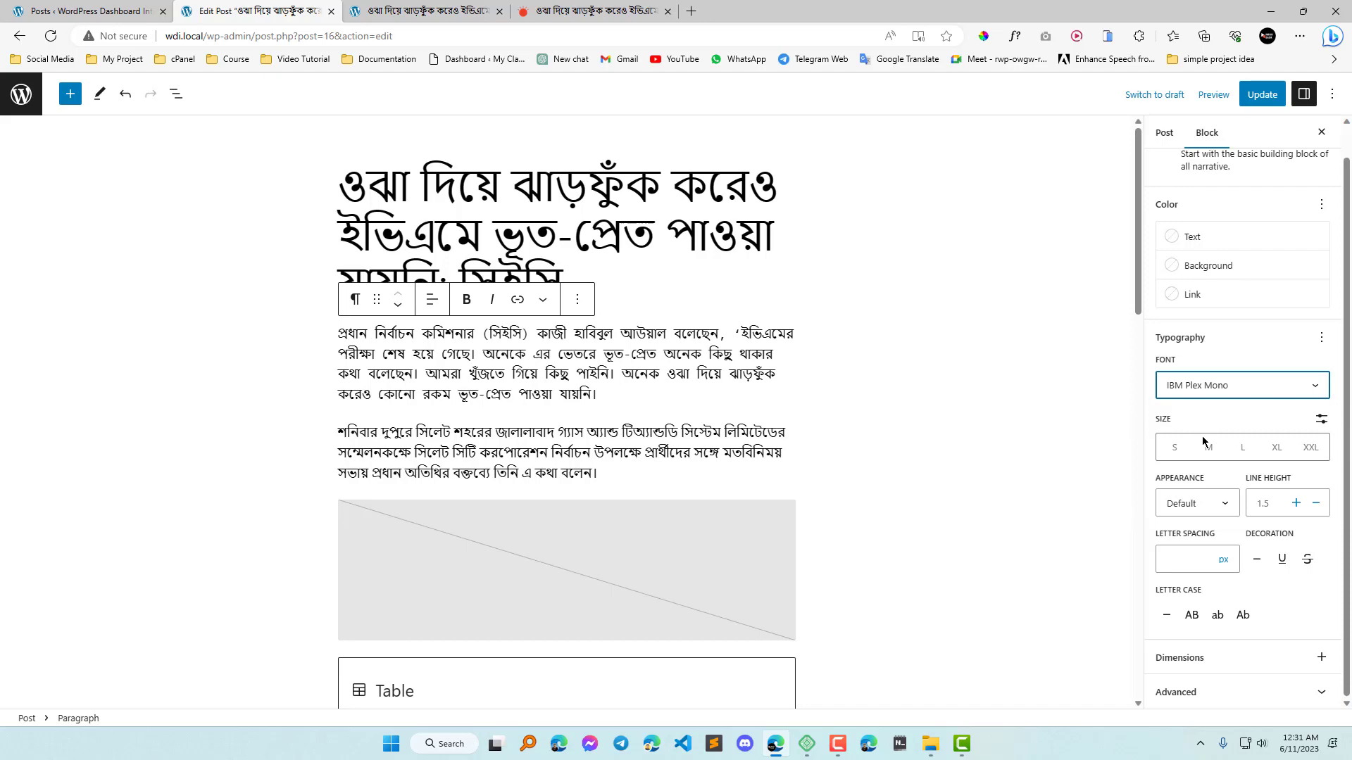
click(1262, 94)
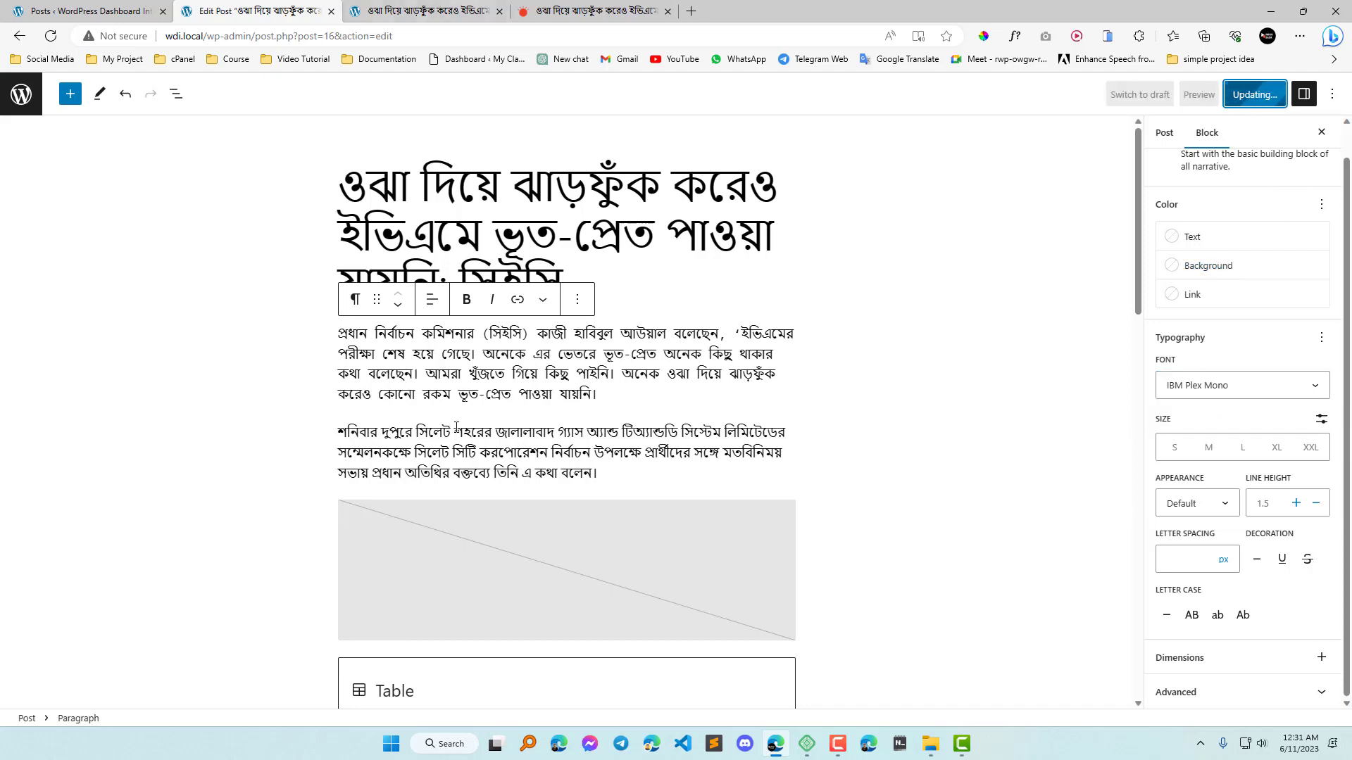
Reload the published post and compare the fonts of the first and second paragraphs with WhatFont.
click(436, 5)
click(50, 35)
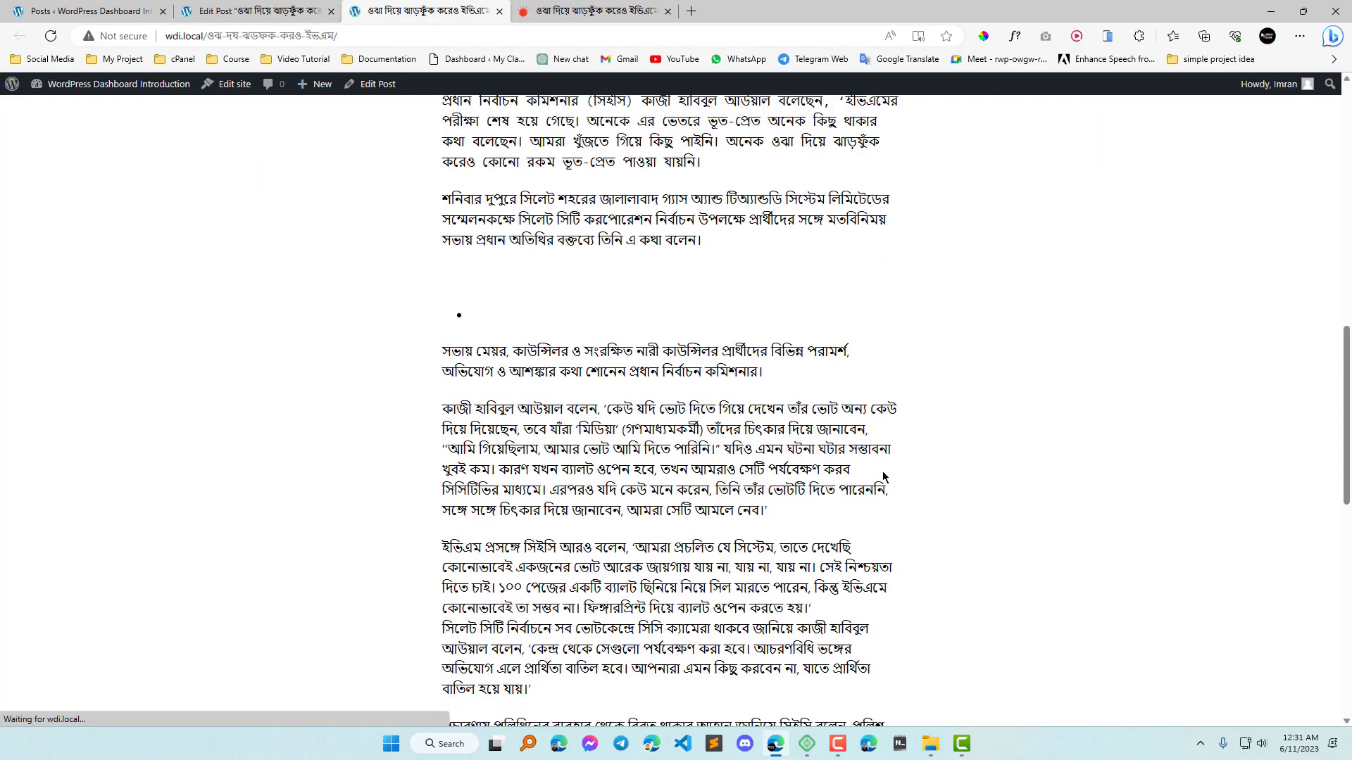
scroll(581, 357, up, 3)
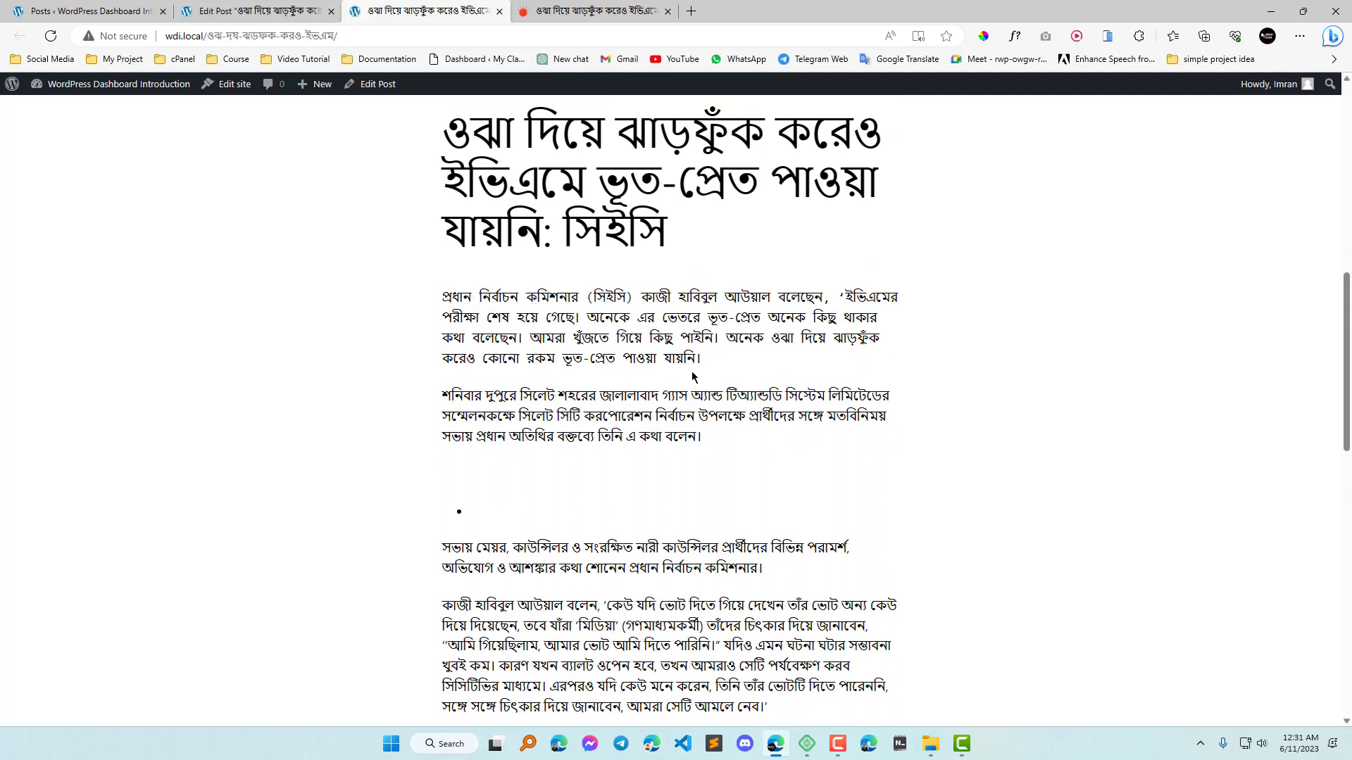
click(1014, 36)
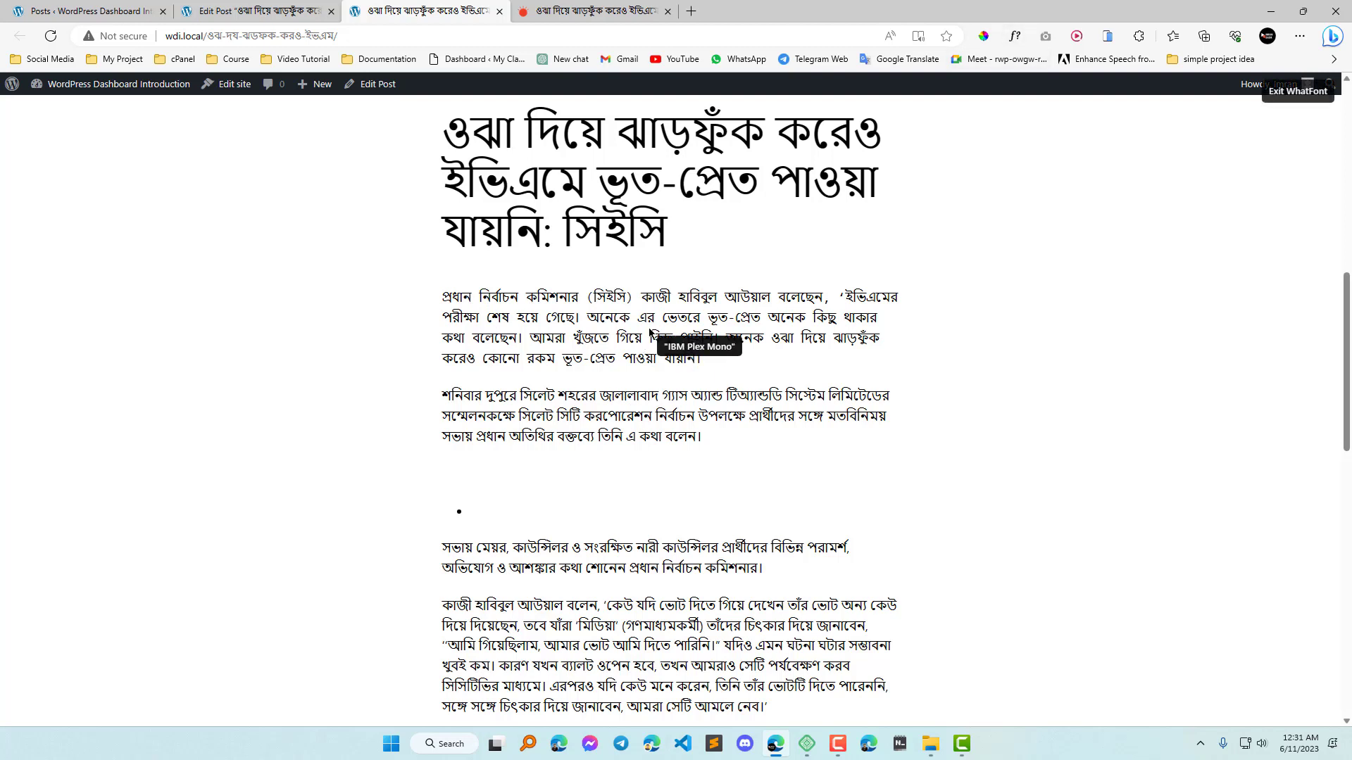
click(649, 361)
click(866, 357)
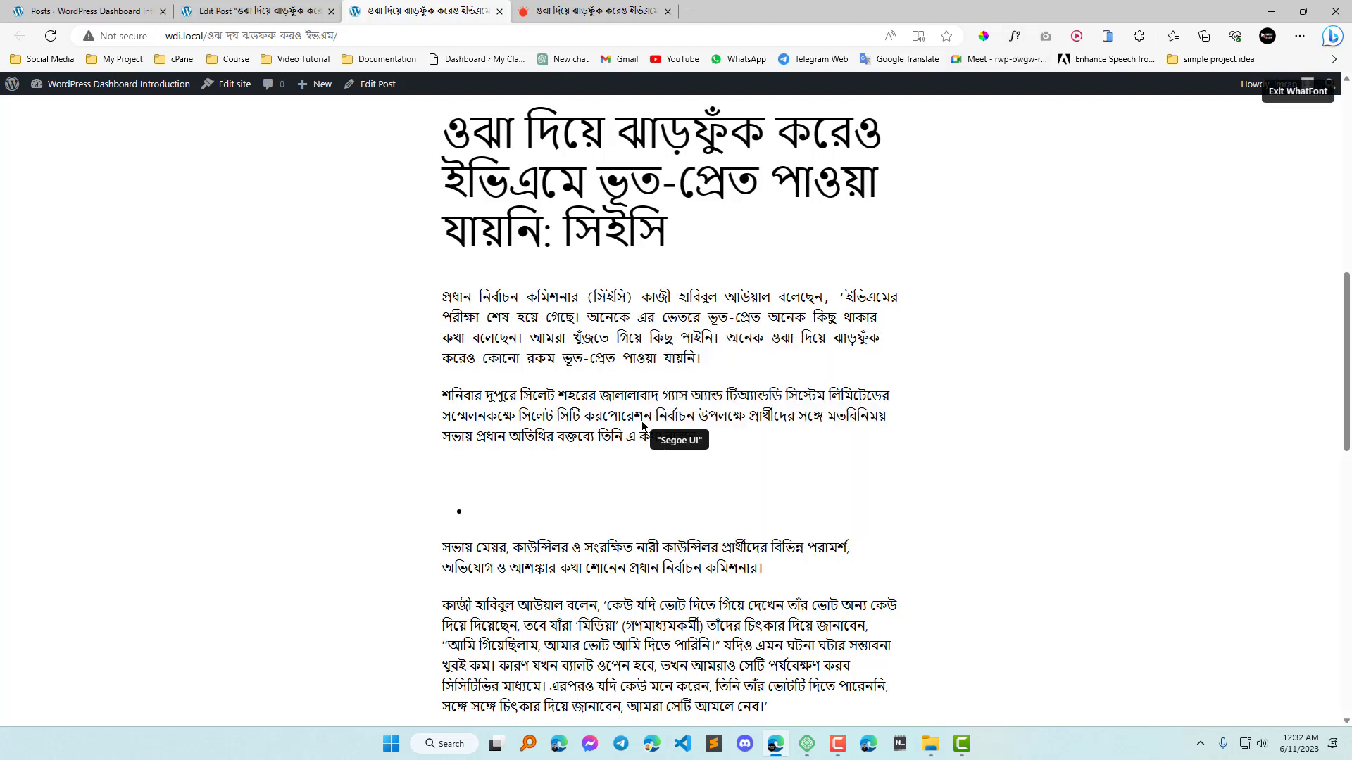
click(645, 426)
click(859, 451)
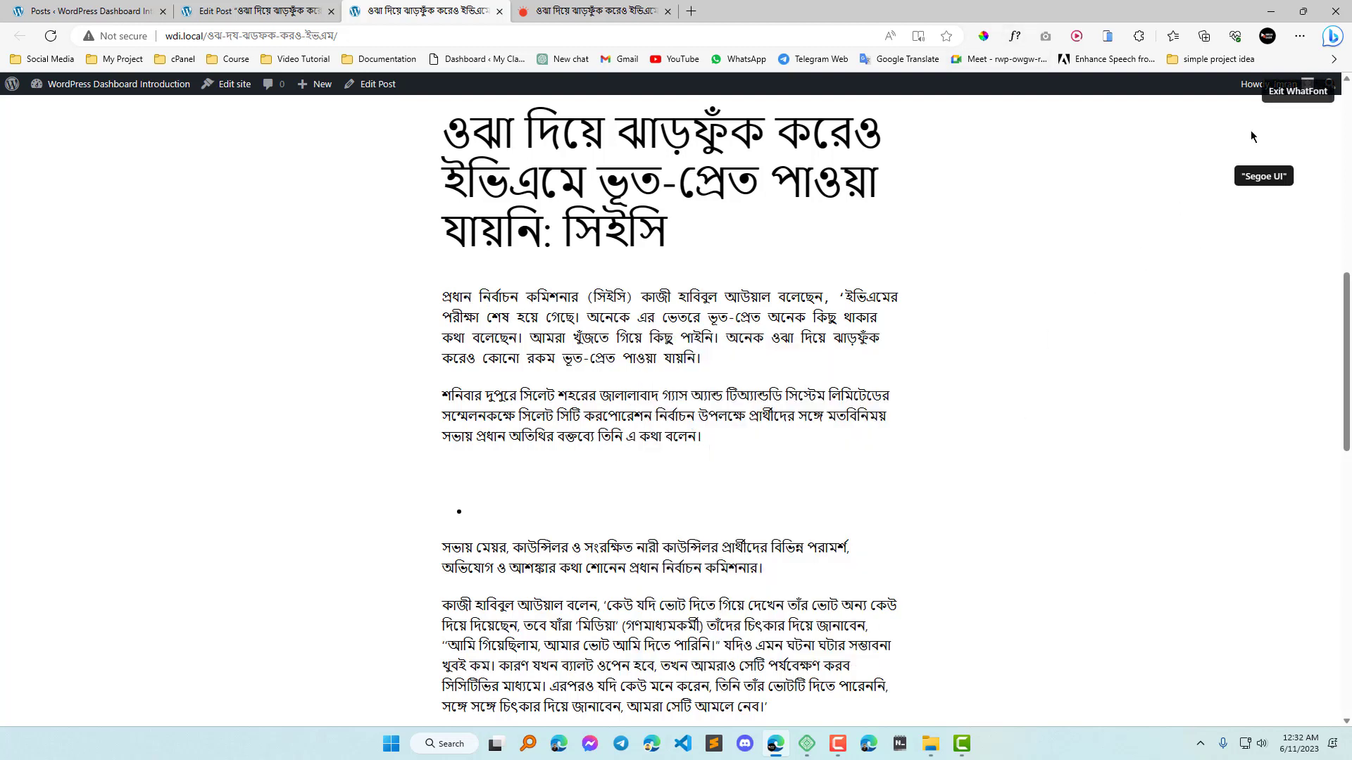
click(1297, 91)
Return to the post editor and set the first paragraph's font back to Default.
click(277, 8)
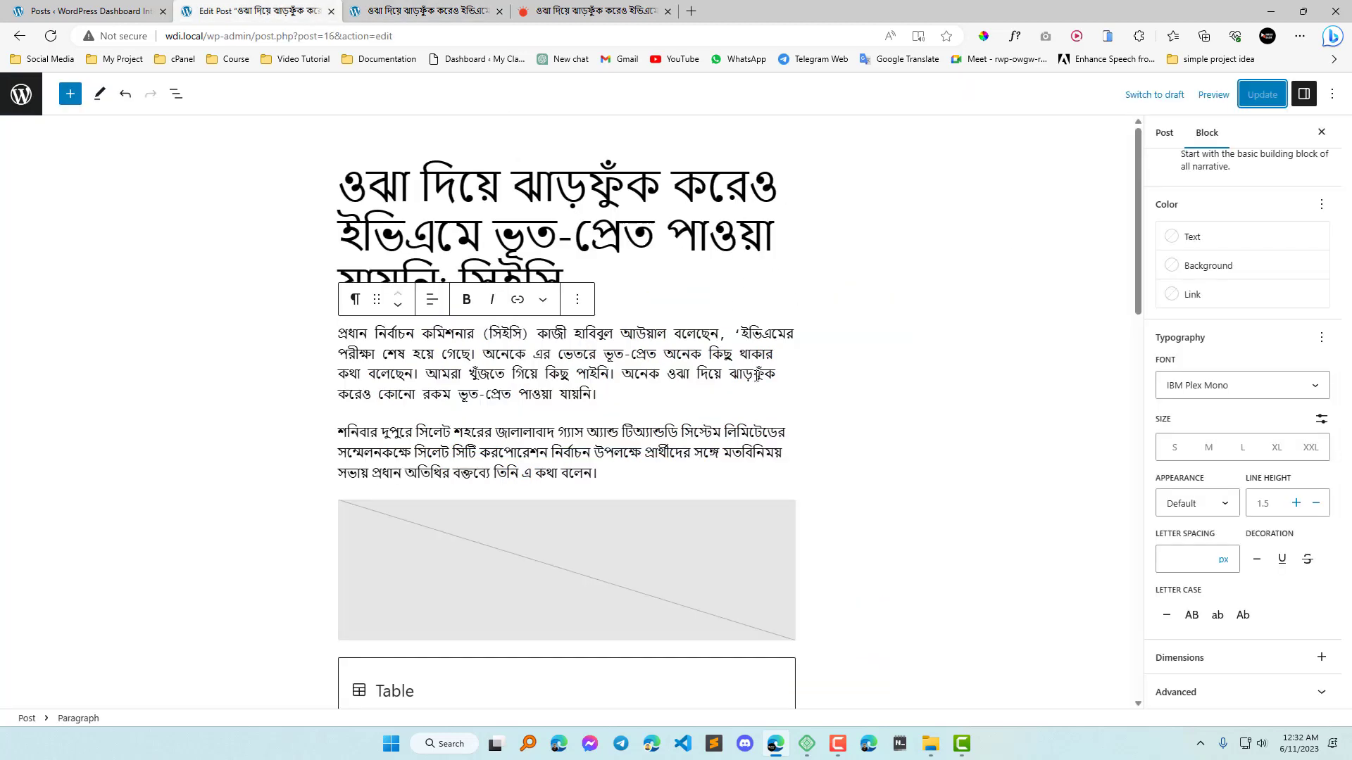
click(1319, 383)
click(1219, 410)
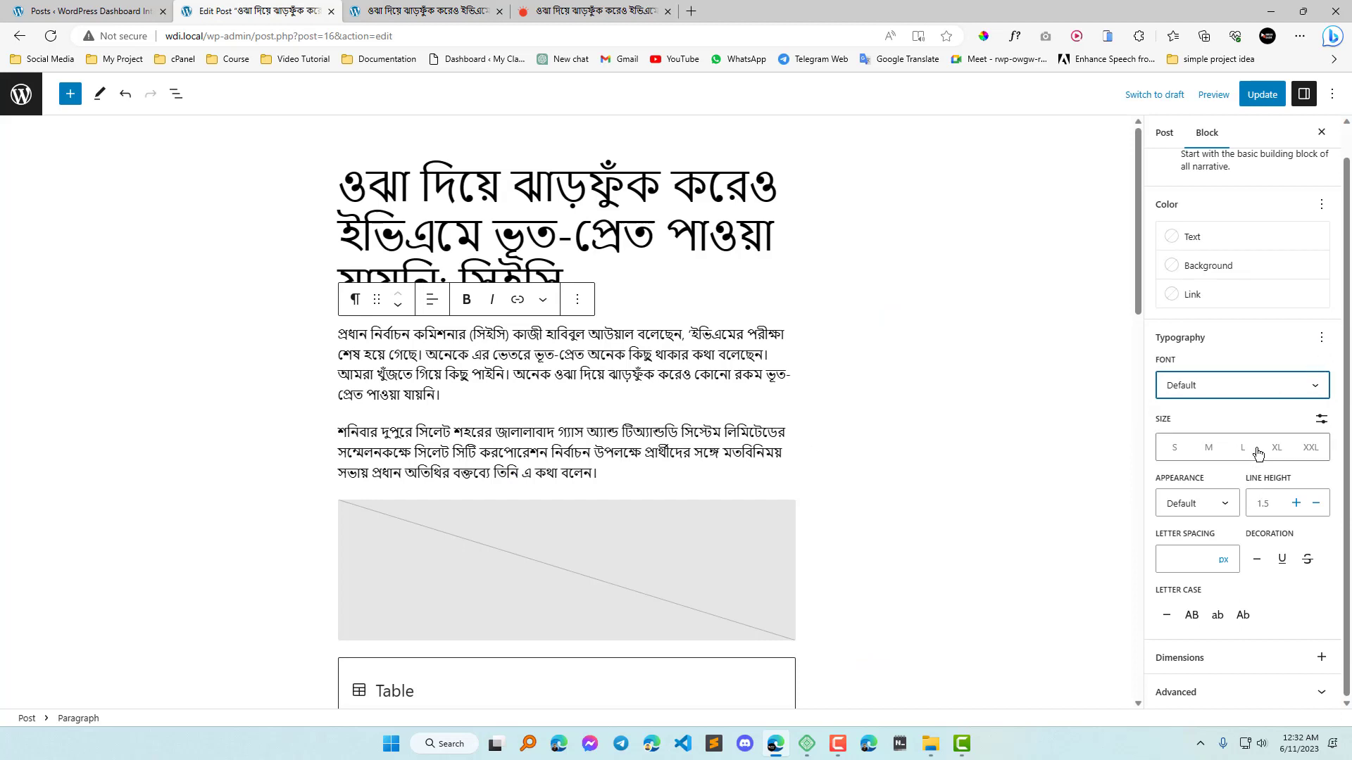
click(561, 361)
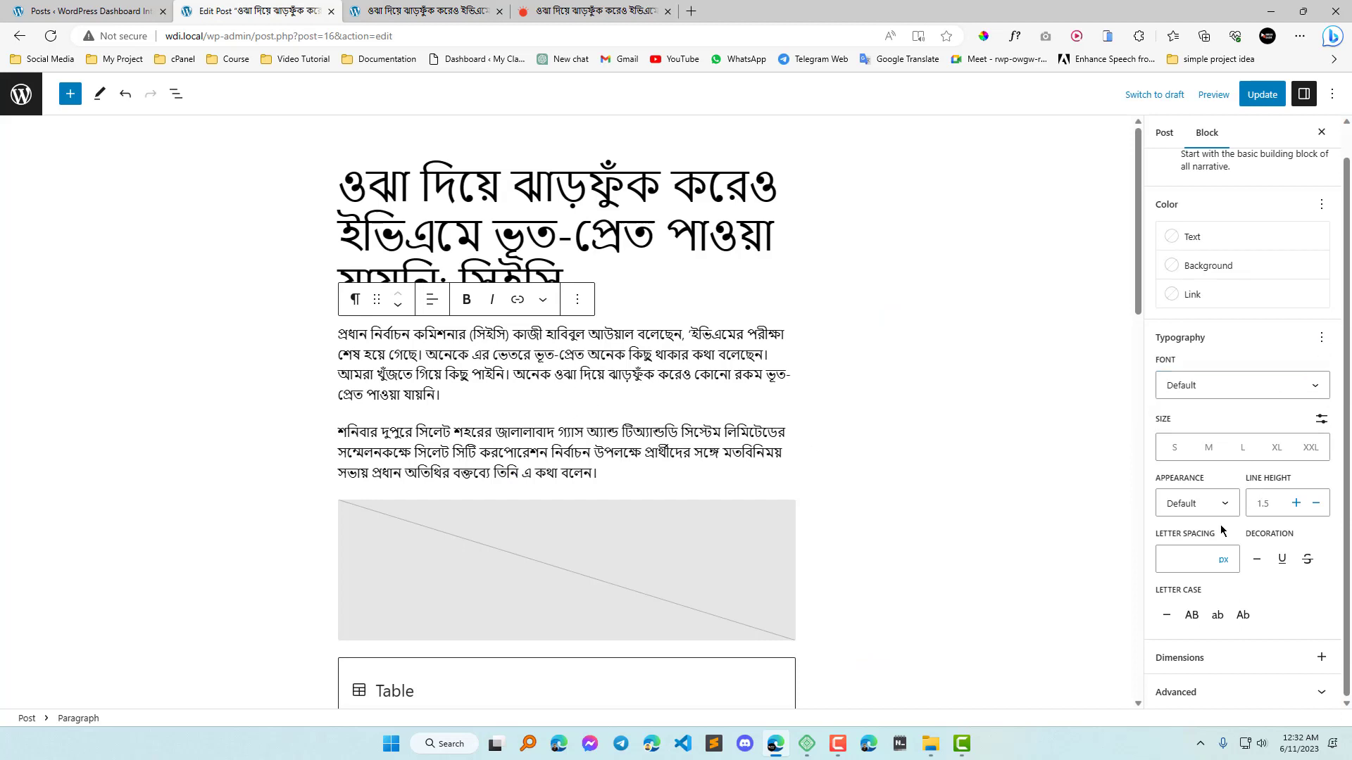
Try the S, M, L, XL and XXL size presets on the first paragraph, and set it back to S.
click(1174, 448)
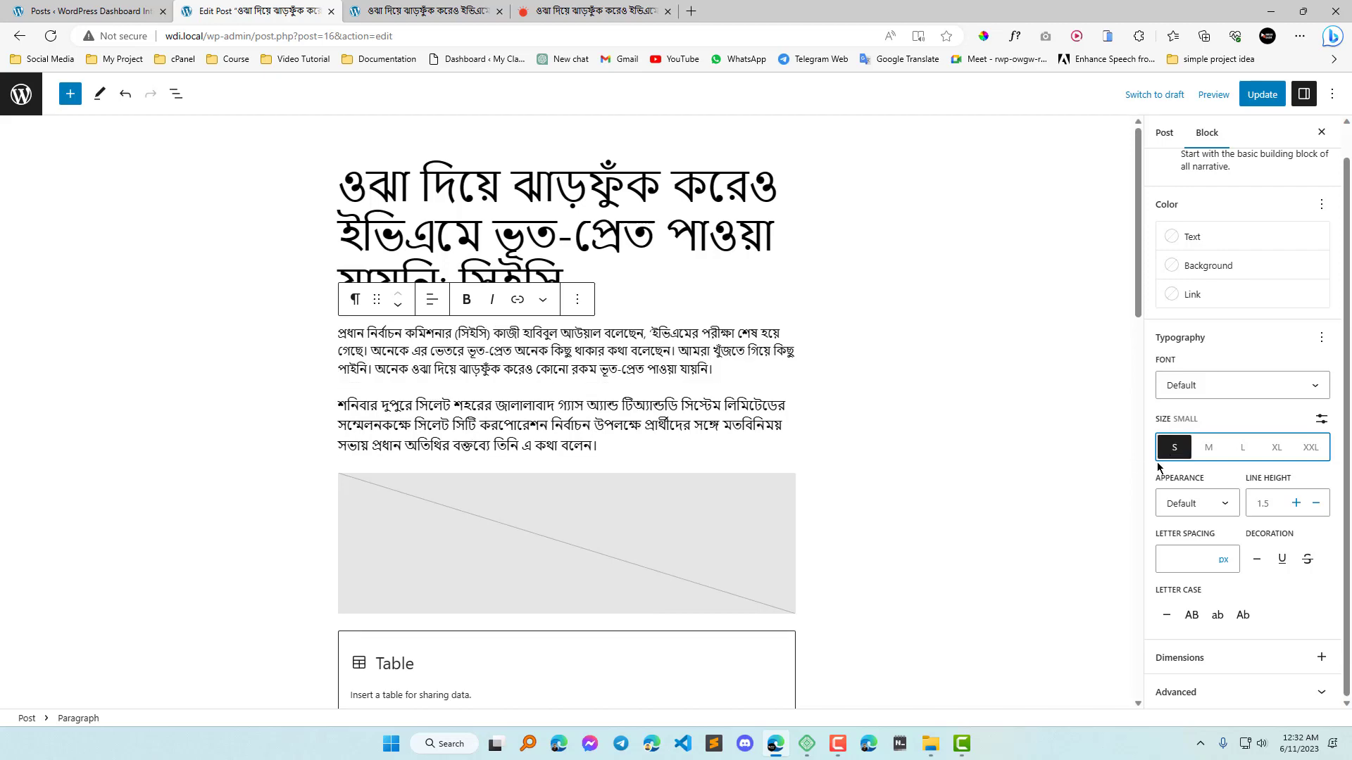
click(1208, 449)
click(1242, 450)
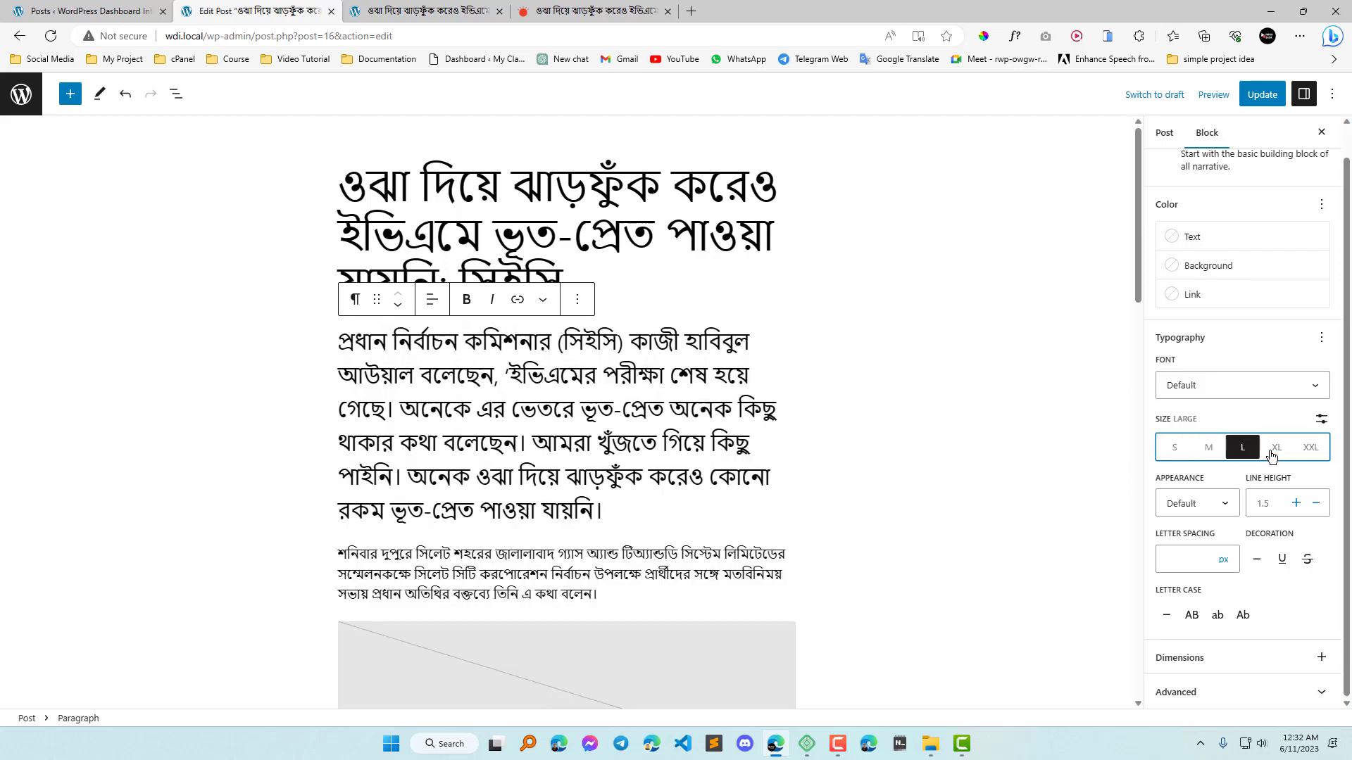
click(1275, 454)
click(1308, 454)
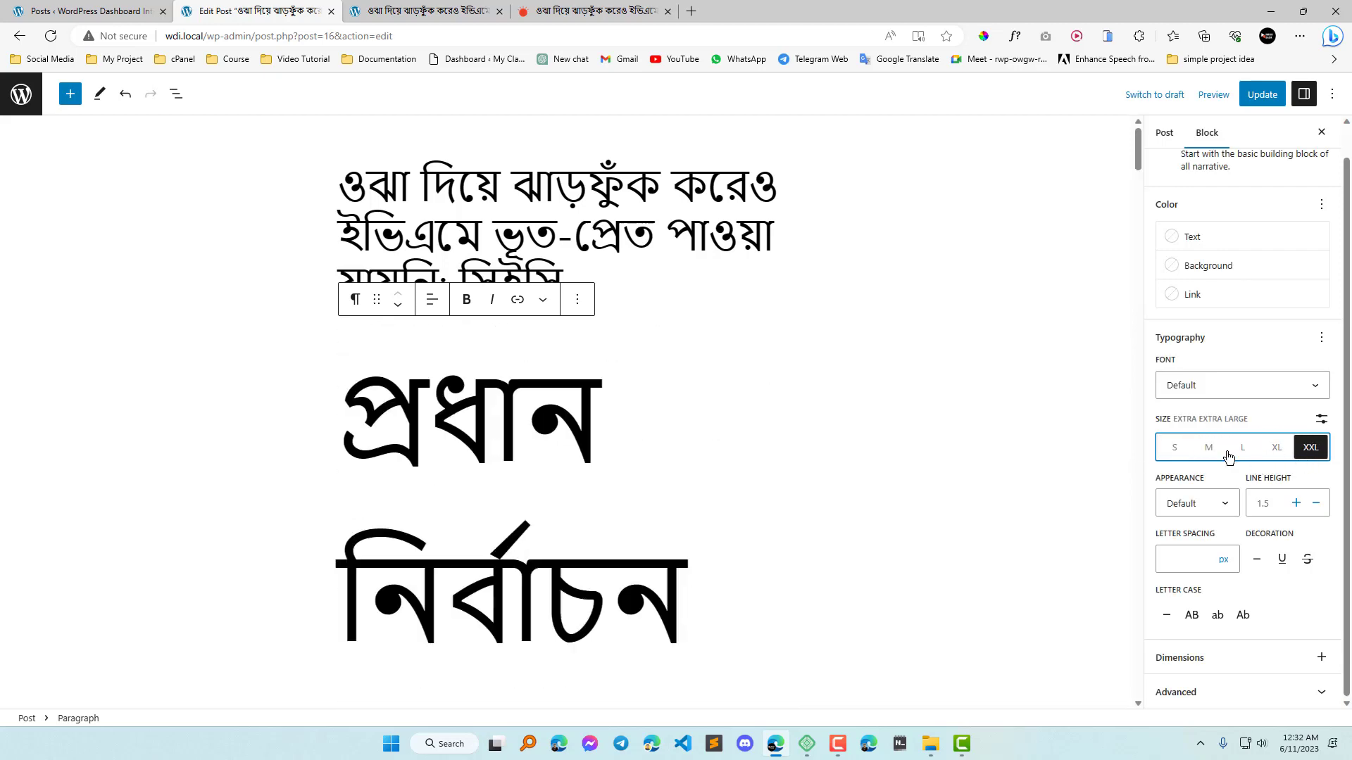
click(1176, 448)
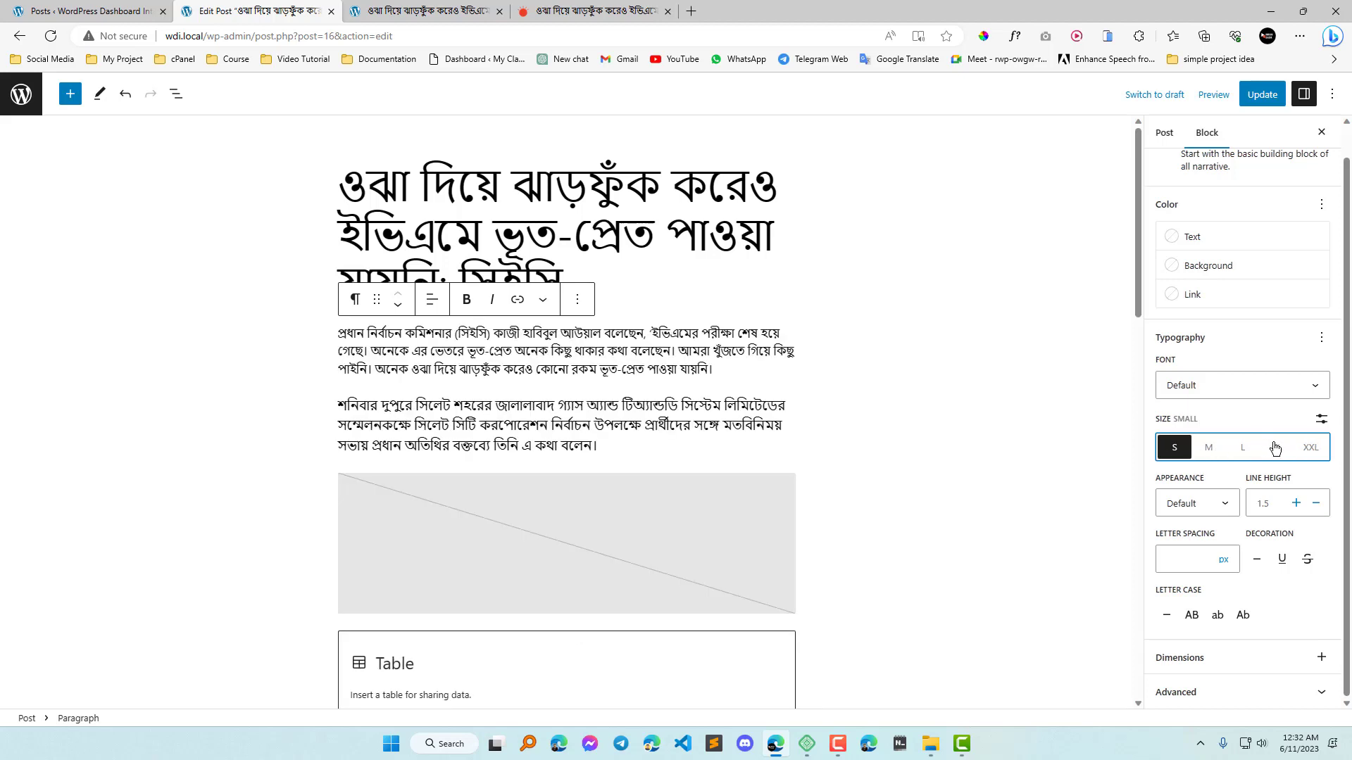
Switch the first paragraph to a custom font size and check the Prothom Alo article's text size with WhatFont.
click(1321, 421)
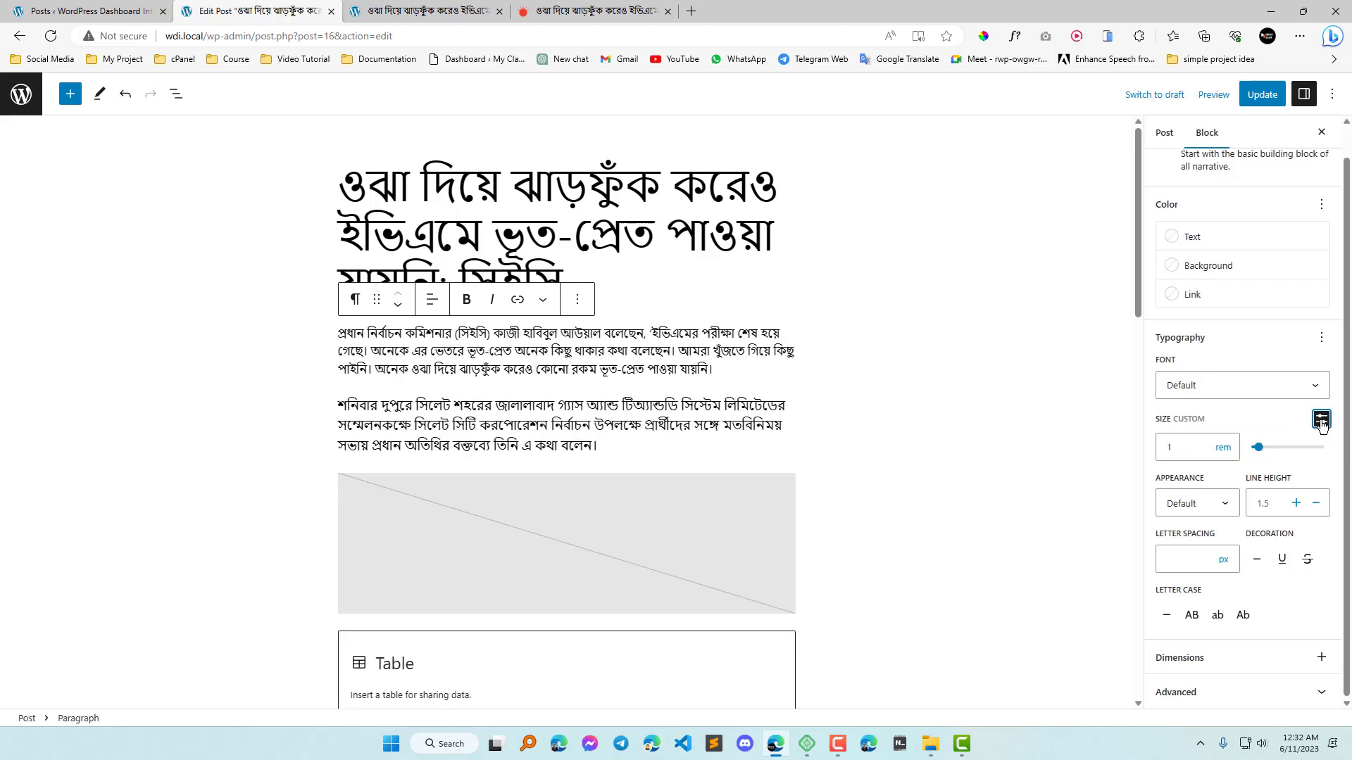
click(1196, 447)
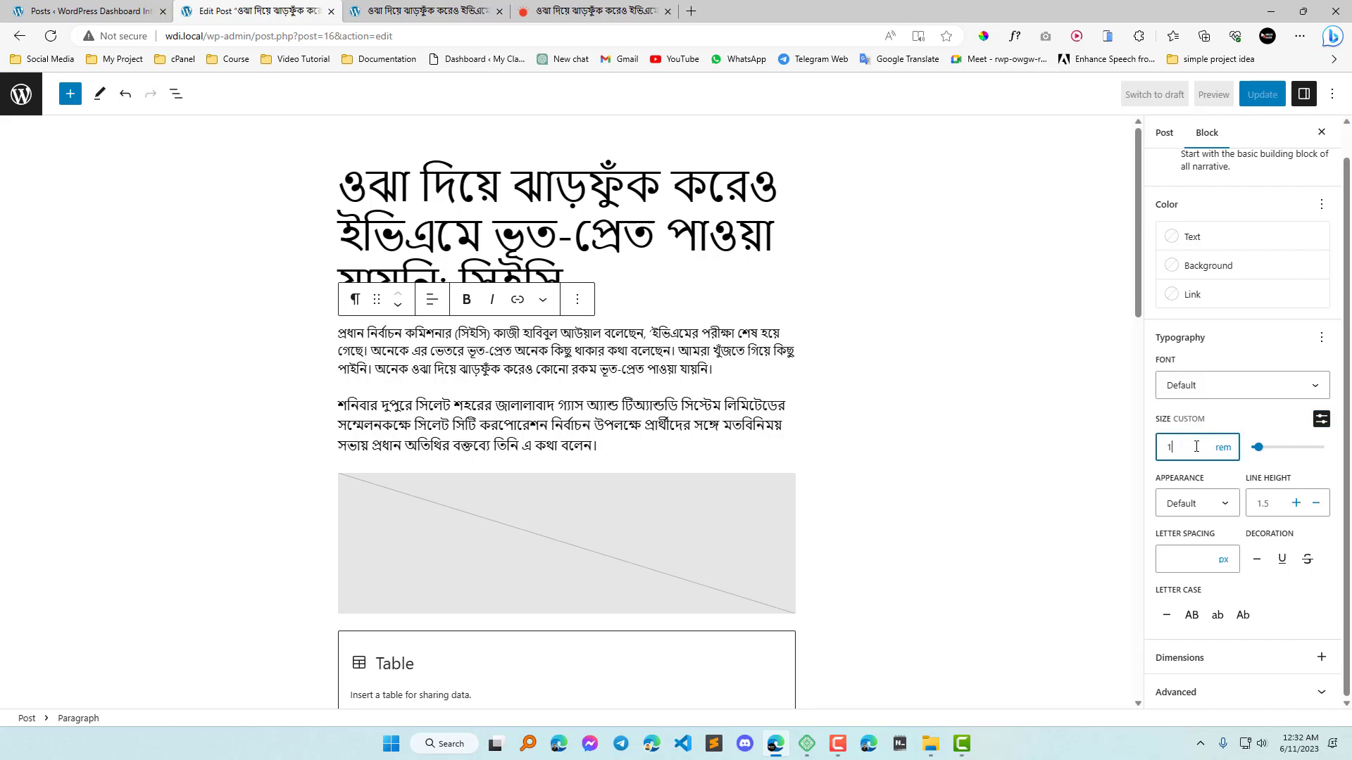
click(598, 10)
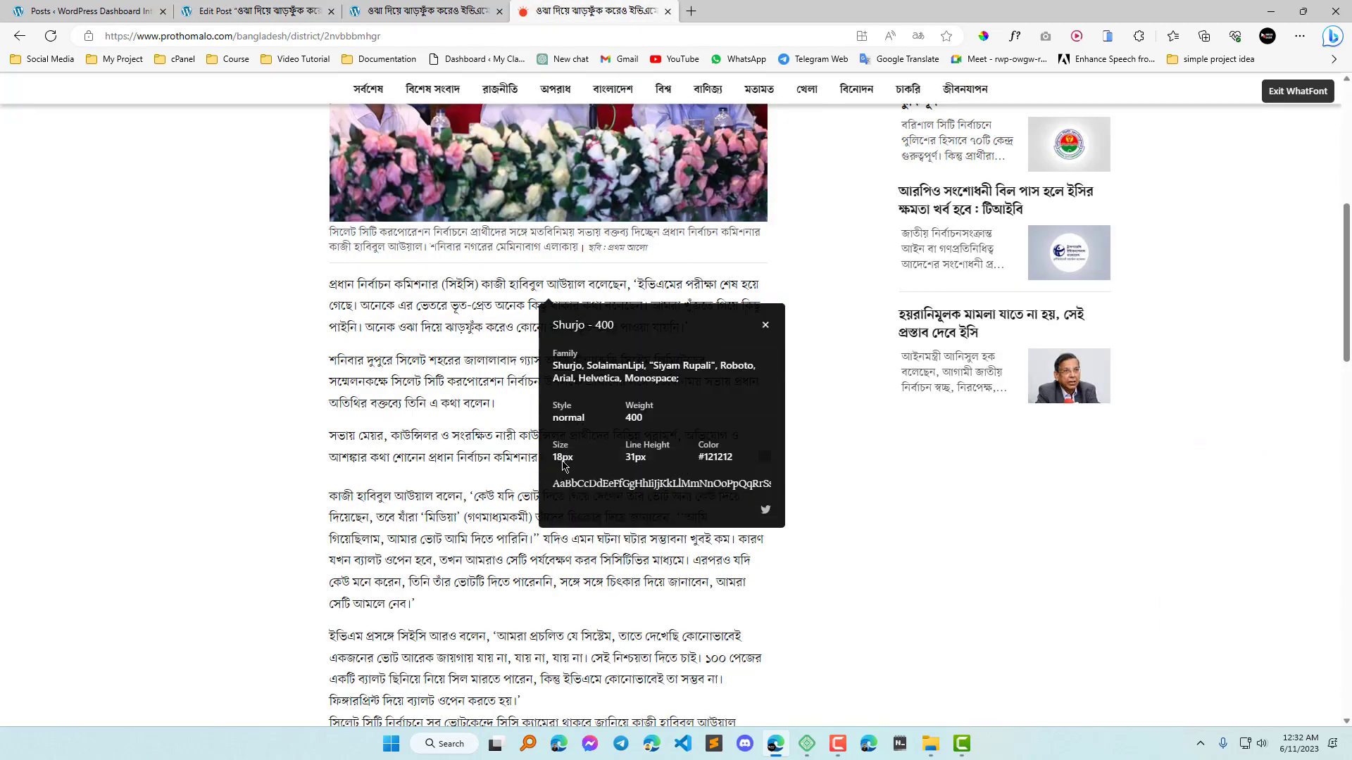
click(765, 324)
click(1298, 90)
click(299, 10)
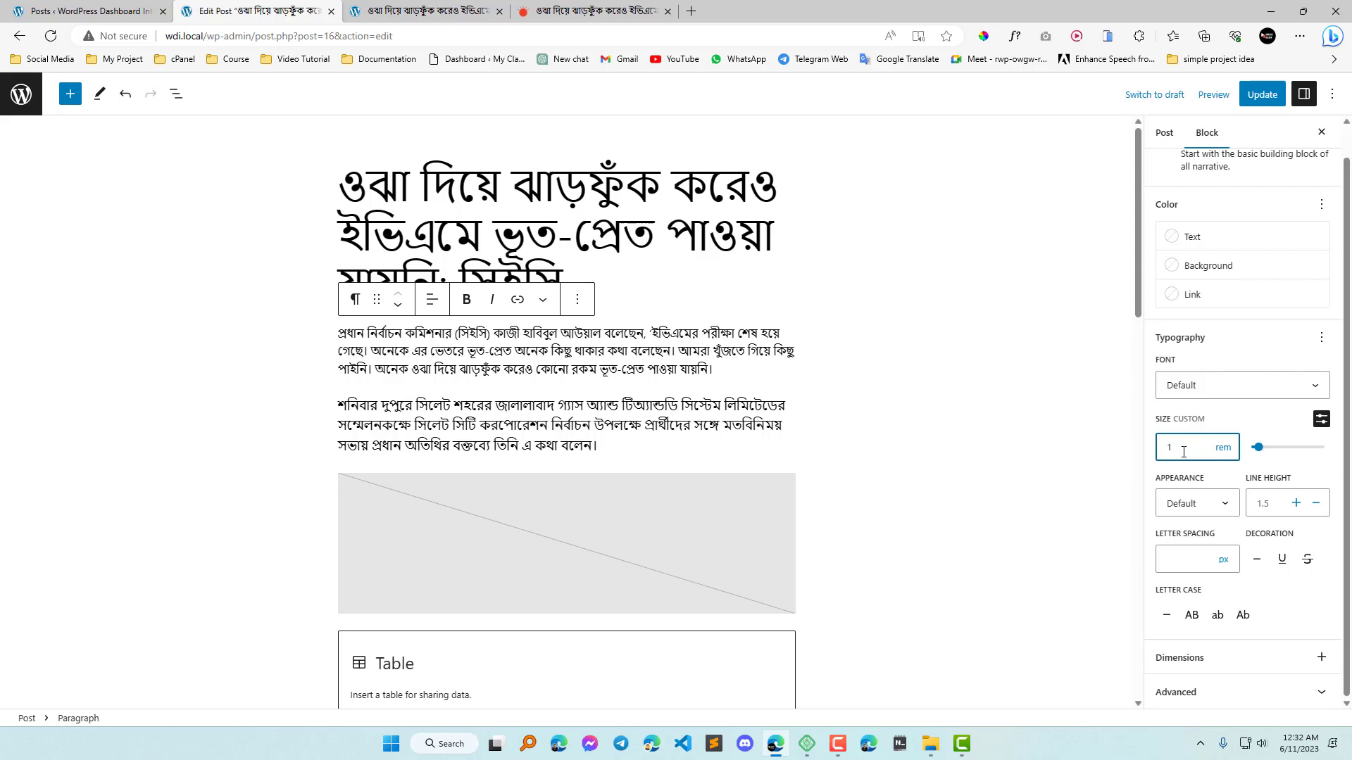
Set the first paragraph's custom font size to 24 px and update the post.
click(1223, 448)
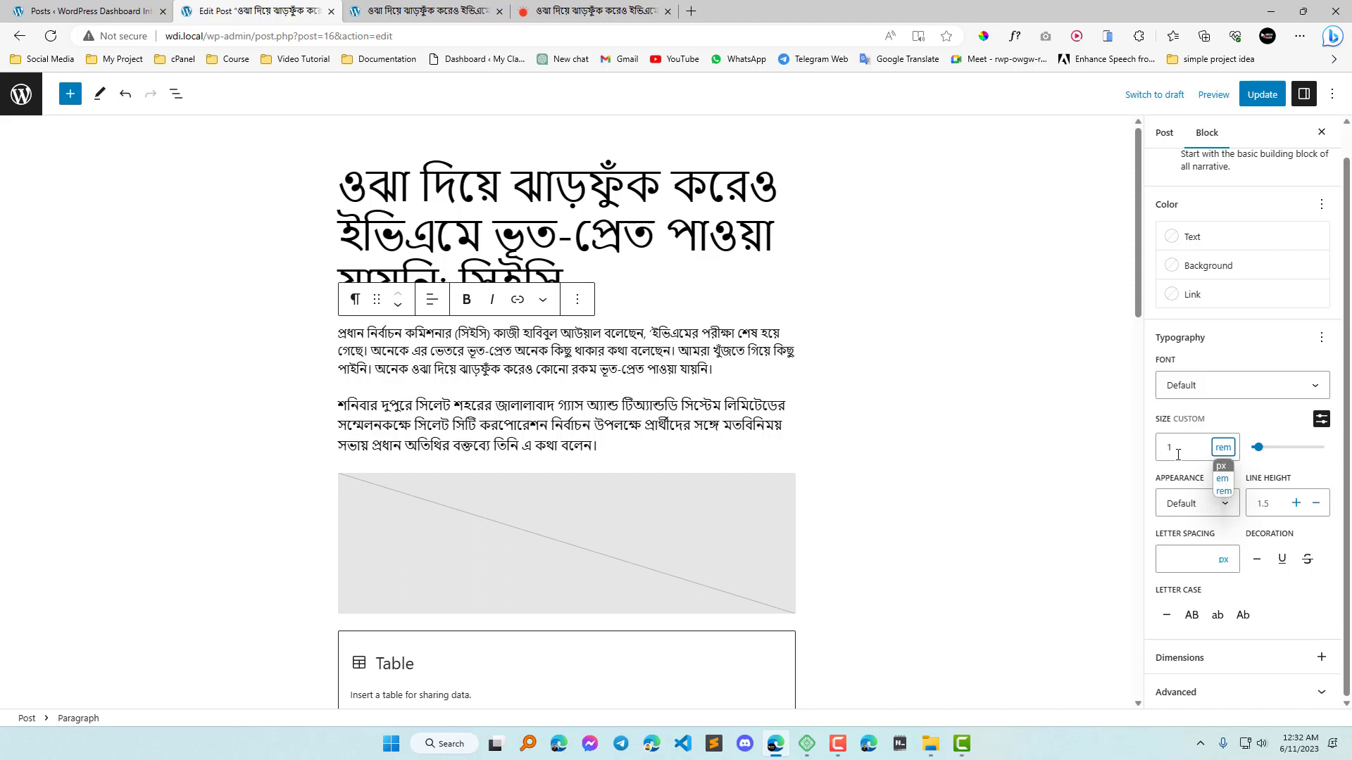
click(1223, 467)
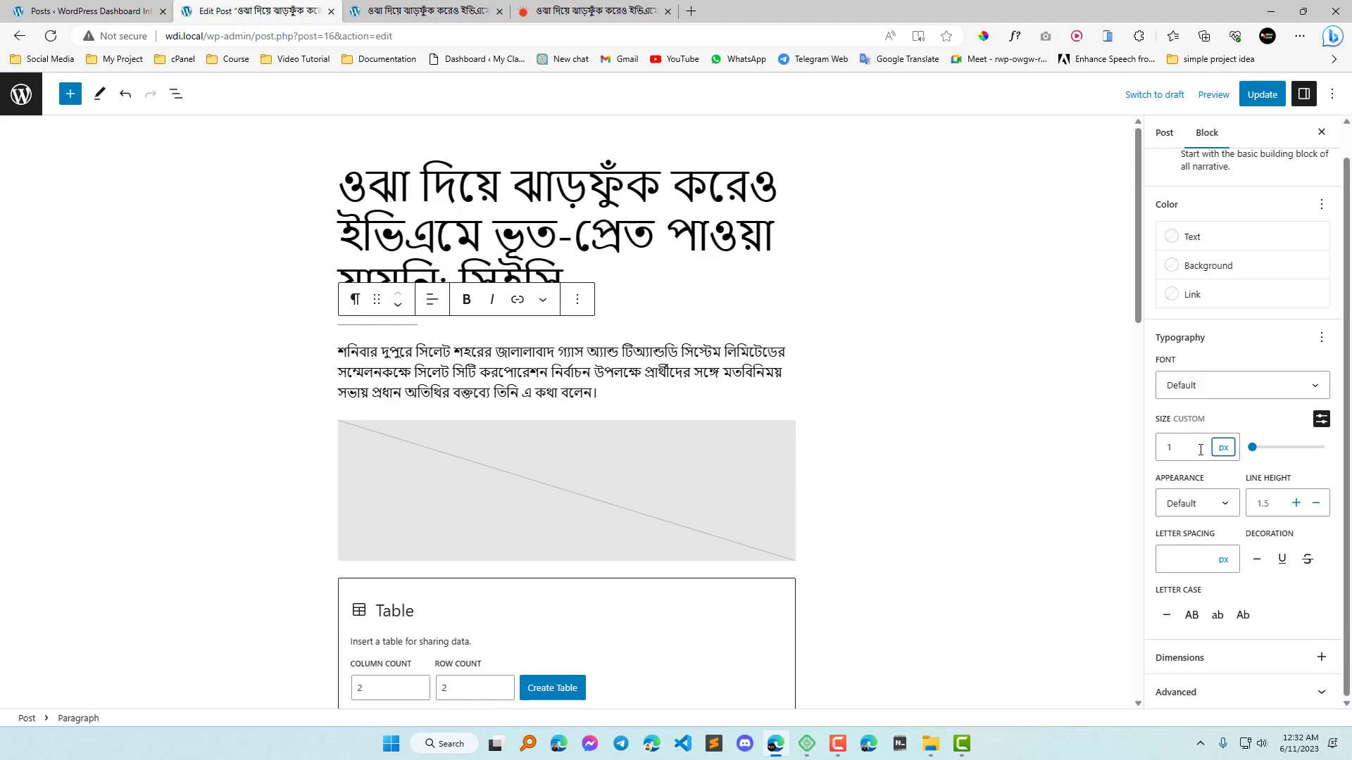
click(1200, 449)
text(24)
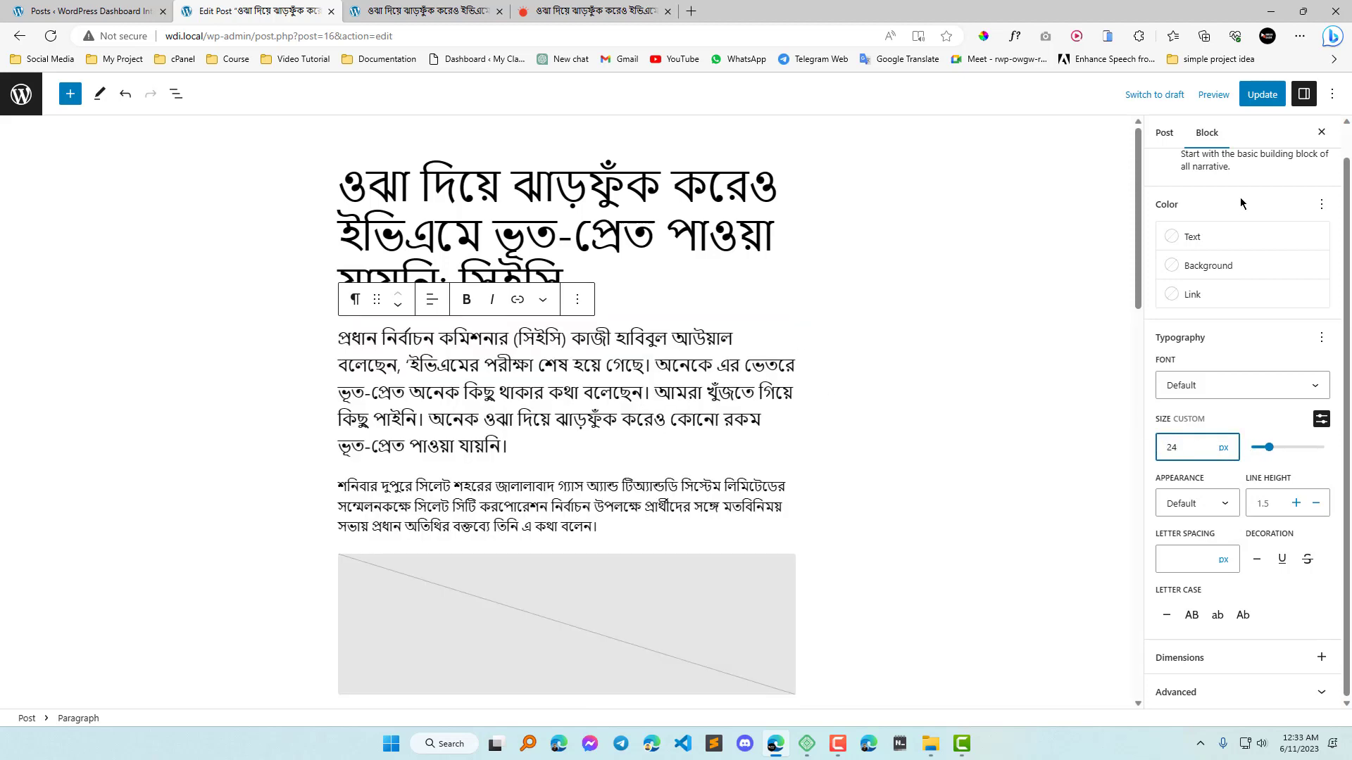
click(1258, 97)
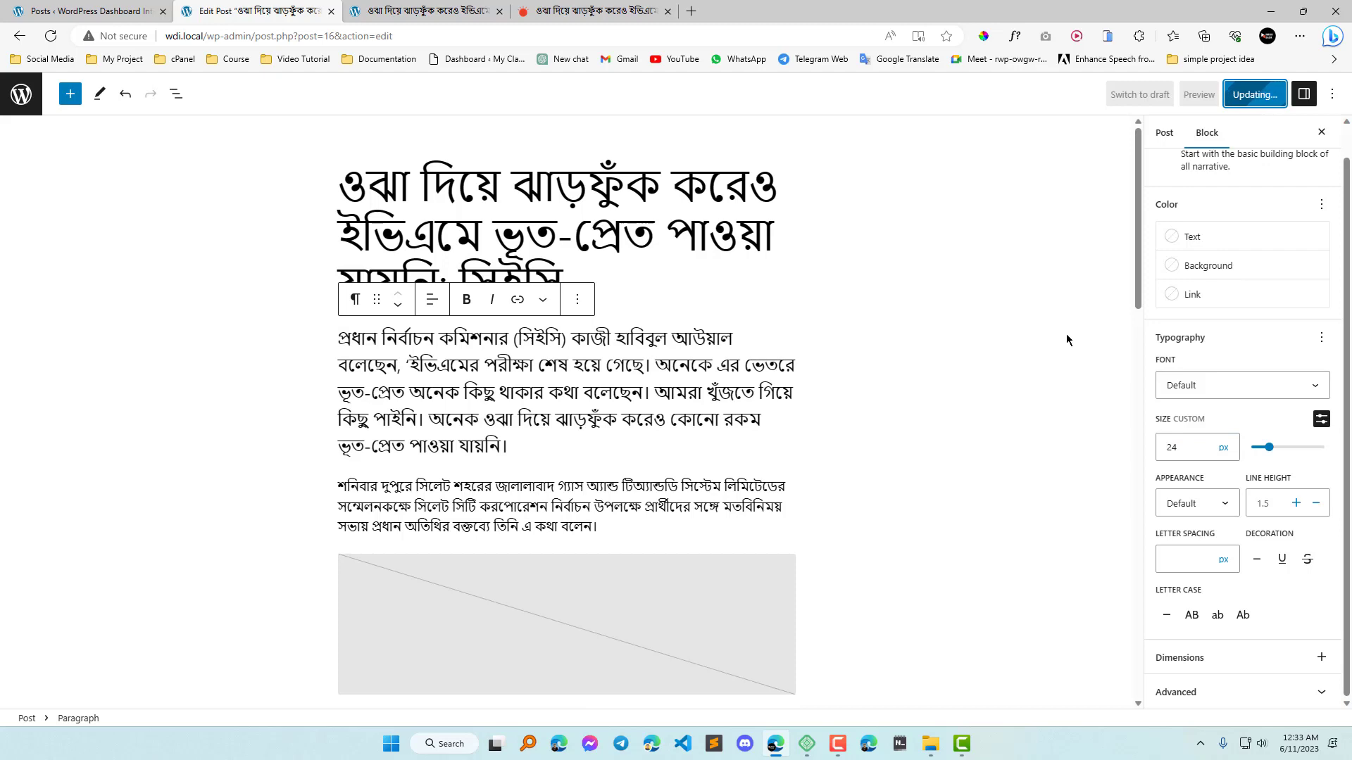
Reload the published post to check the first paragraph's new text size.
click(416, 8)
click(52, 40)
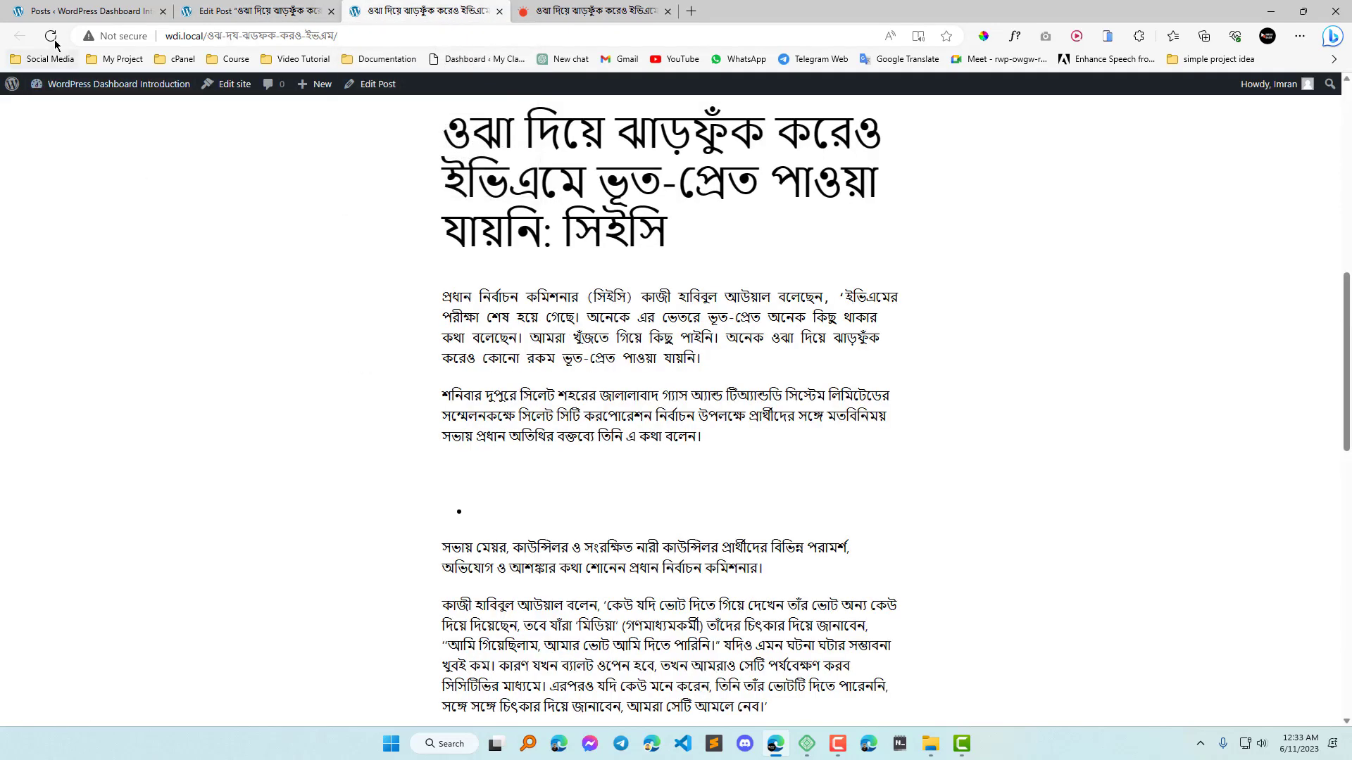
click(54, 40)
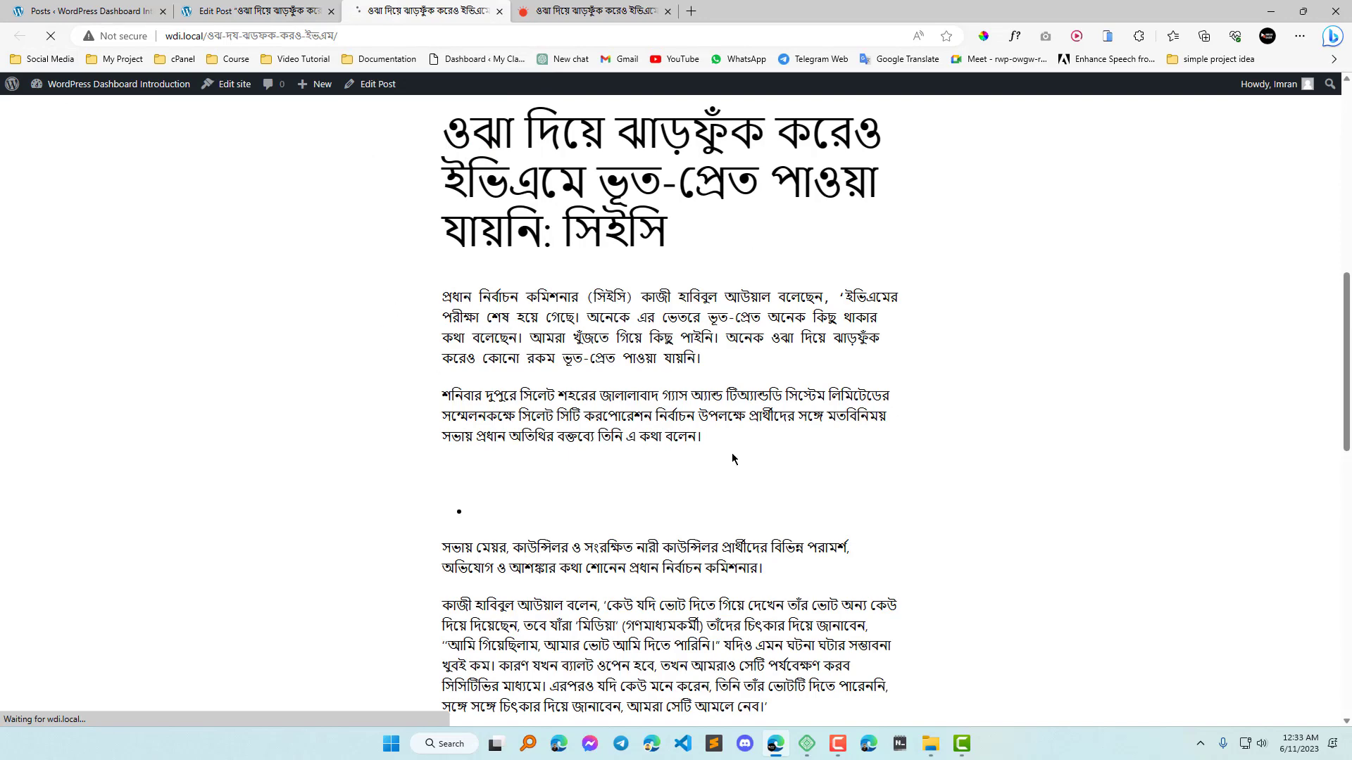
Return to the post editor and reset the first paragraph's font size to the default.
click(257, 11)
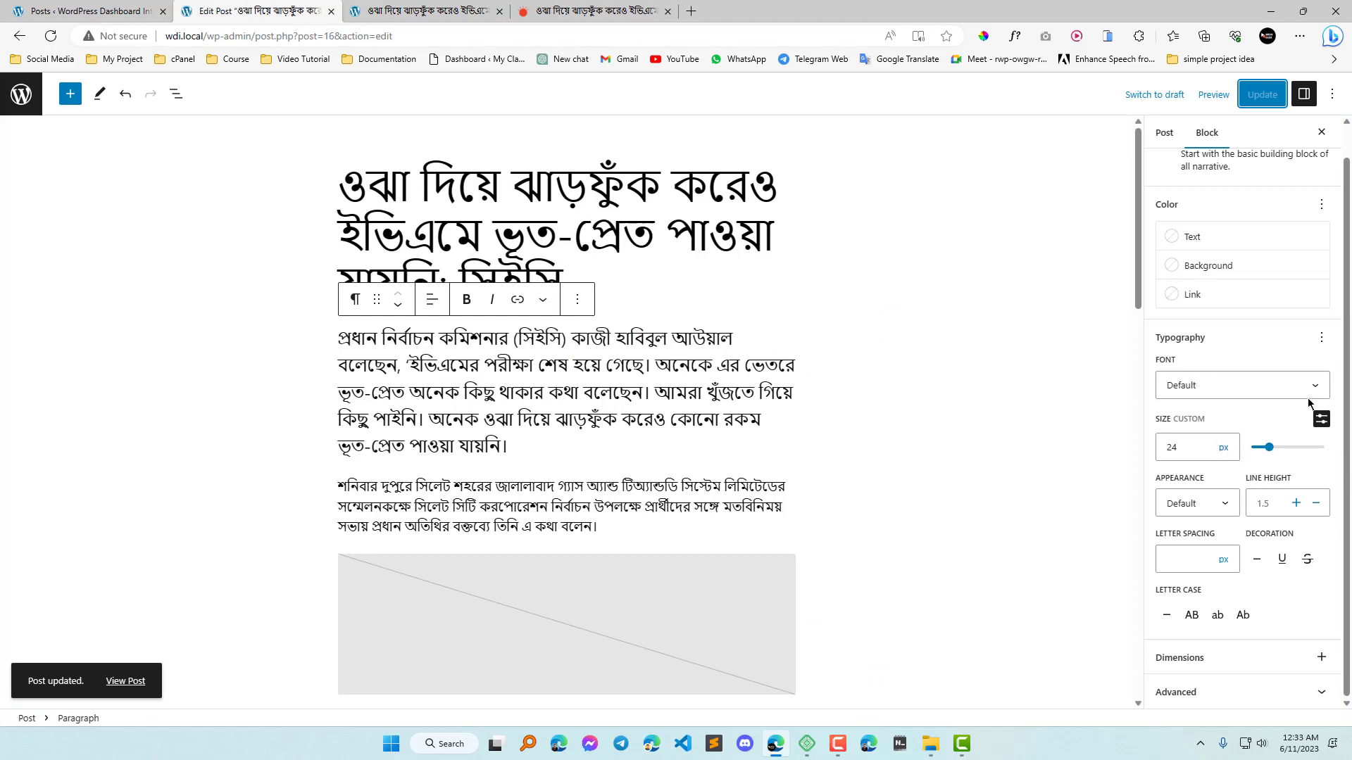
click(1321, 337)
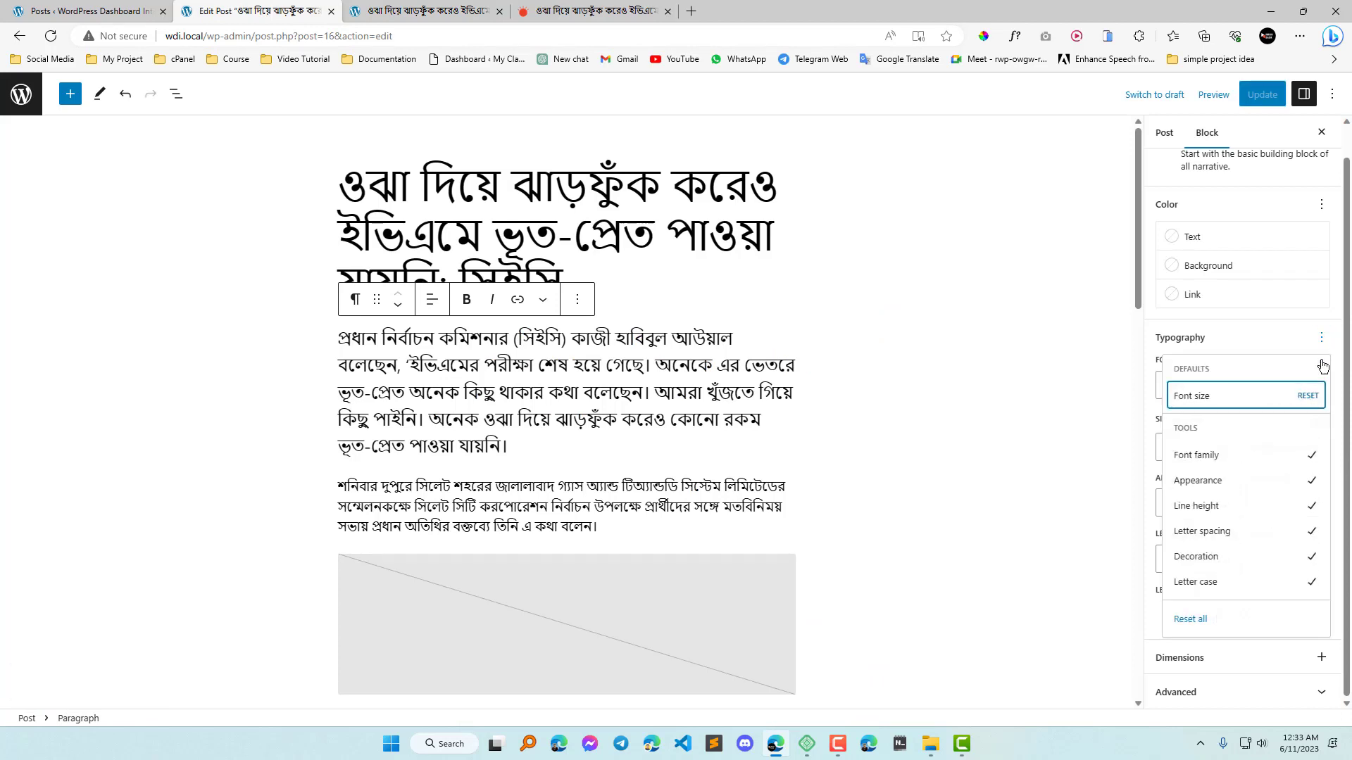
click(1308, 397)
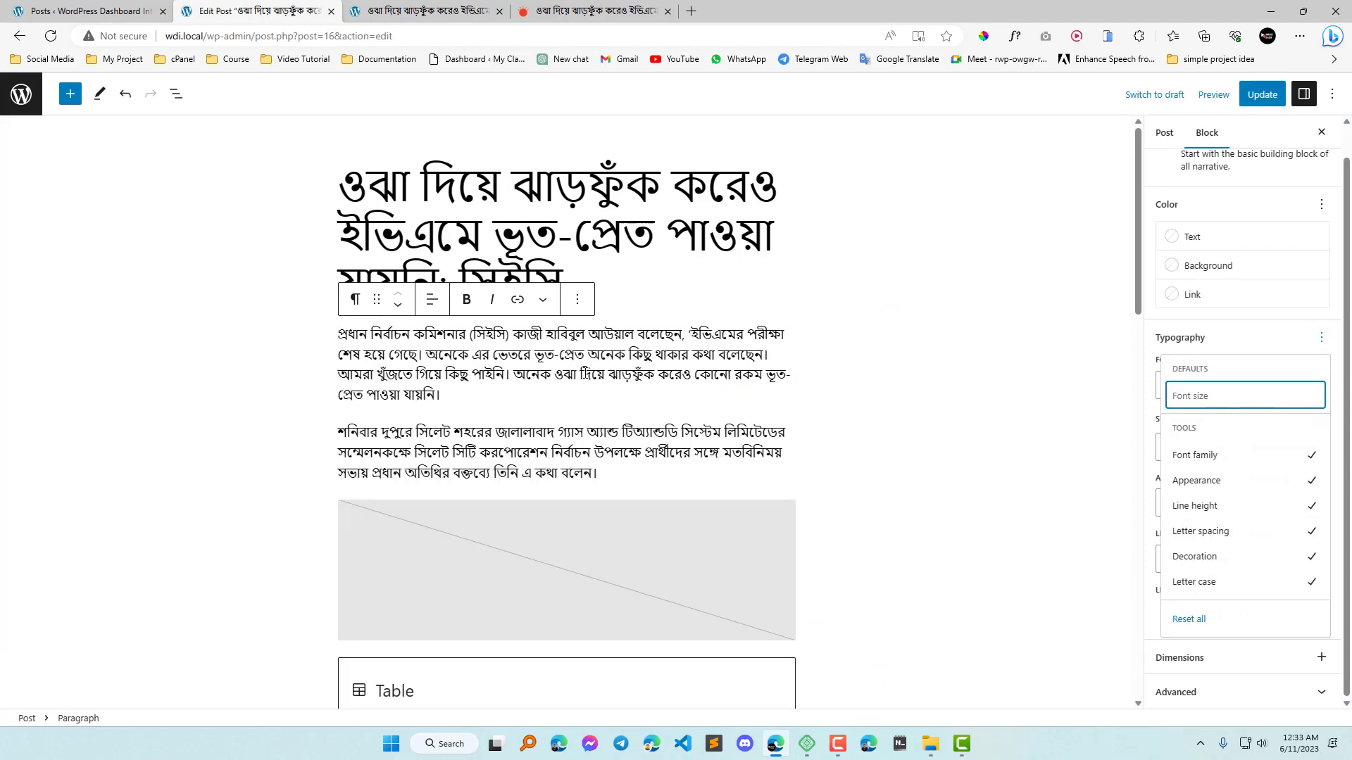
click(590, 358)
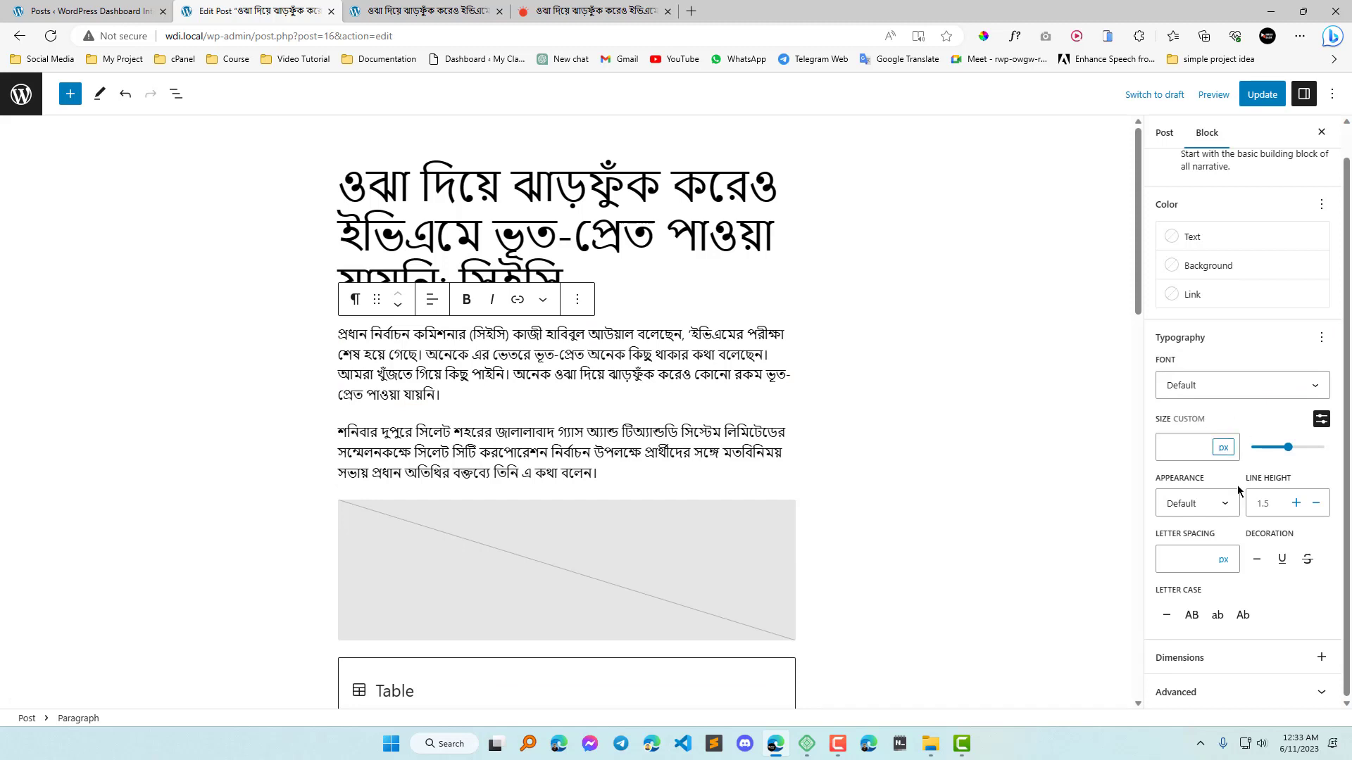
Browse the Appearance weight options, and compare the title with the body text on the published post.
click(1214, 515)
scroll(1194, 556, down, 3)
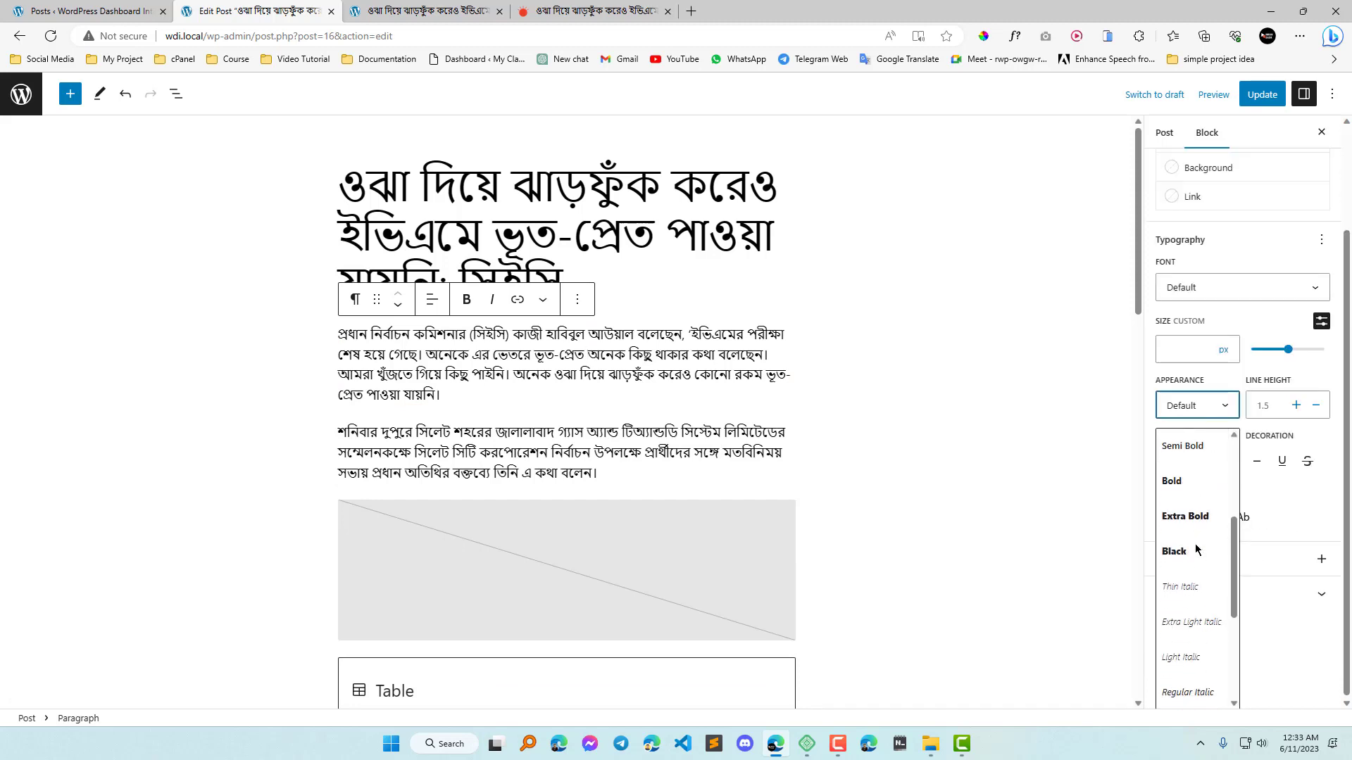
click(457, 10)
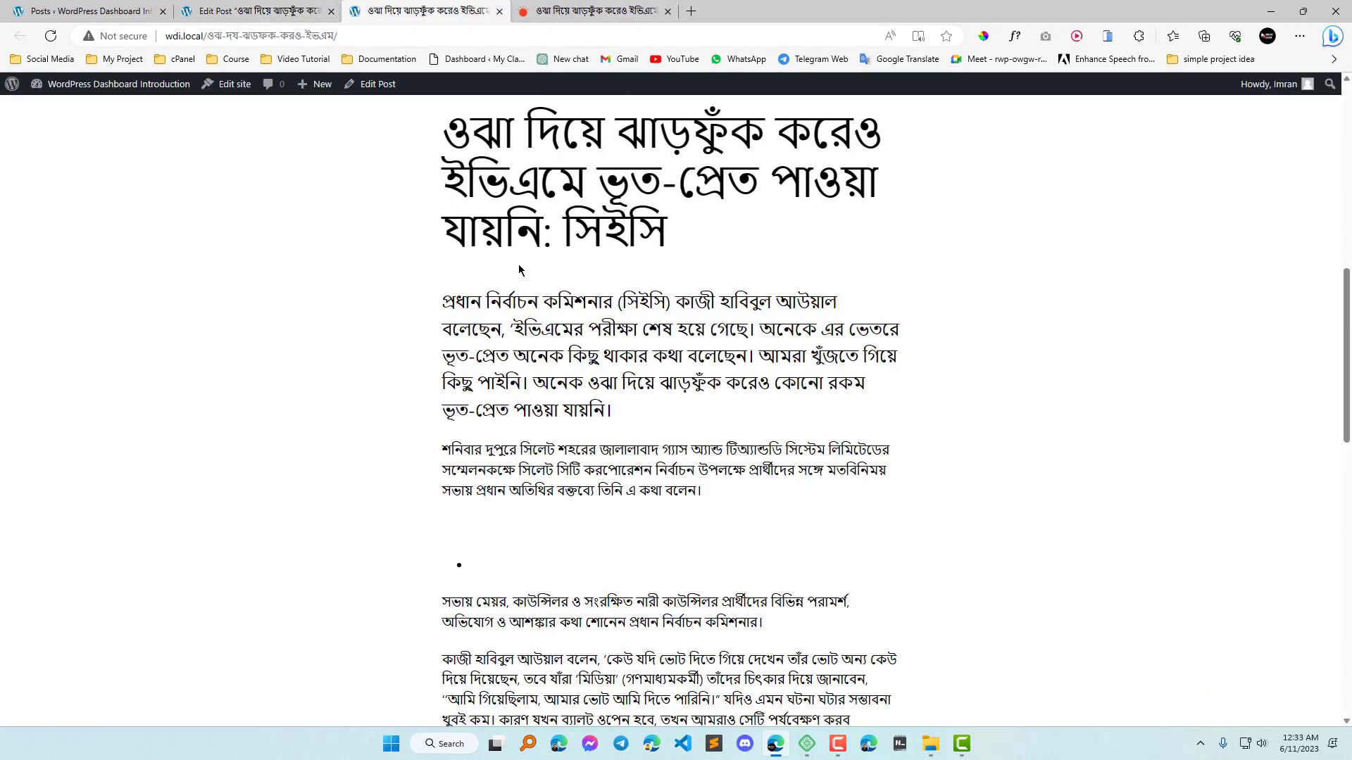
scroll(646, 308, up, 3)
drag(456, 324, 693, 449)
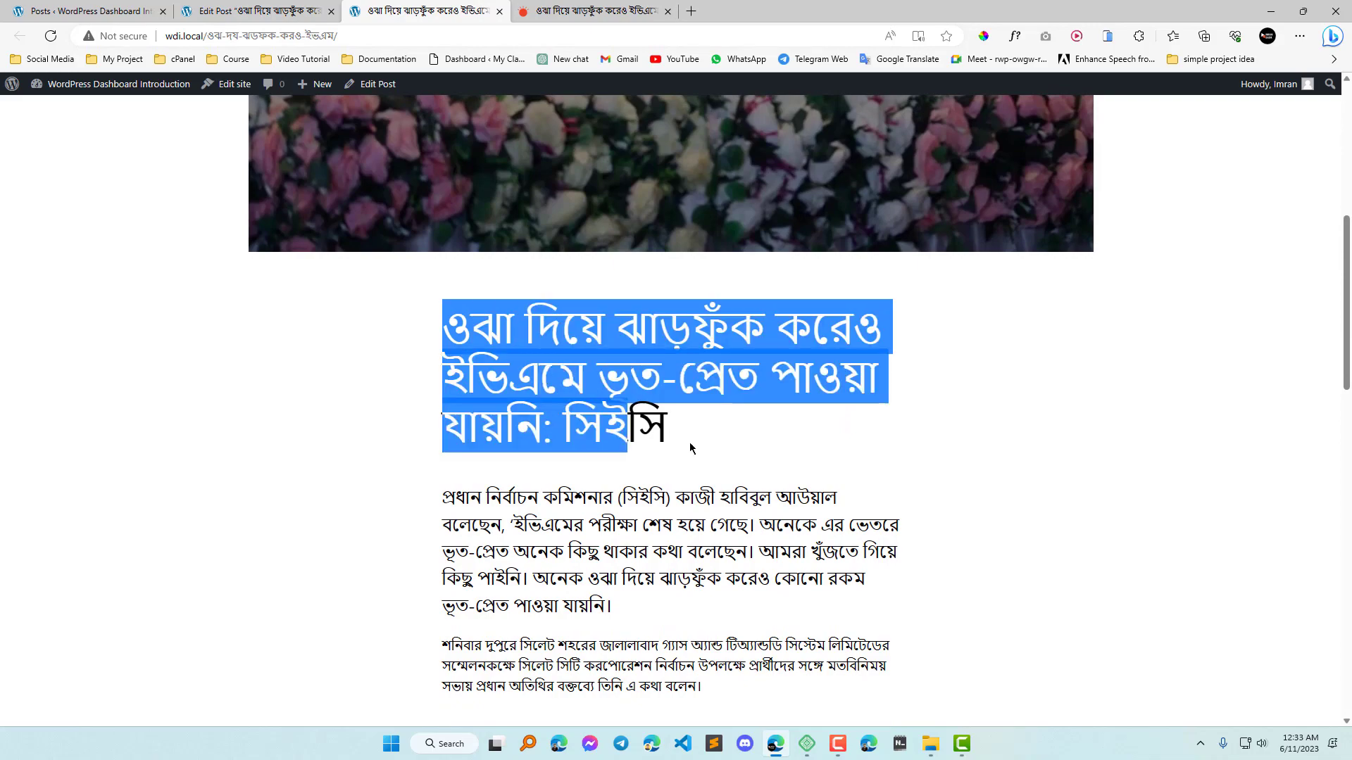
scroll(693, 449, down, 3)
click(646, 466)
scroll(604, 447, up, 3)
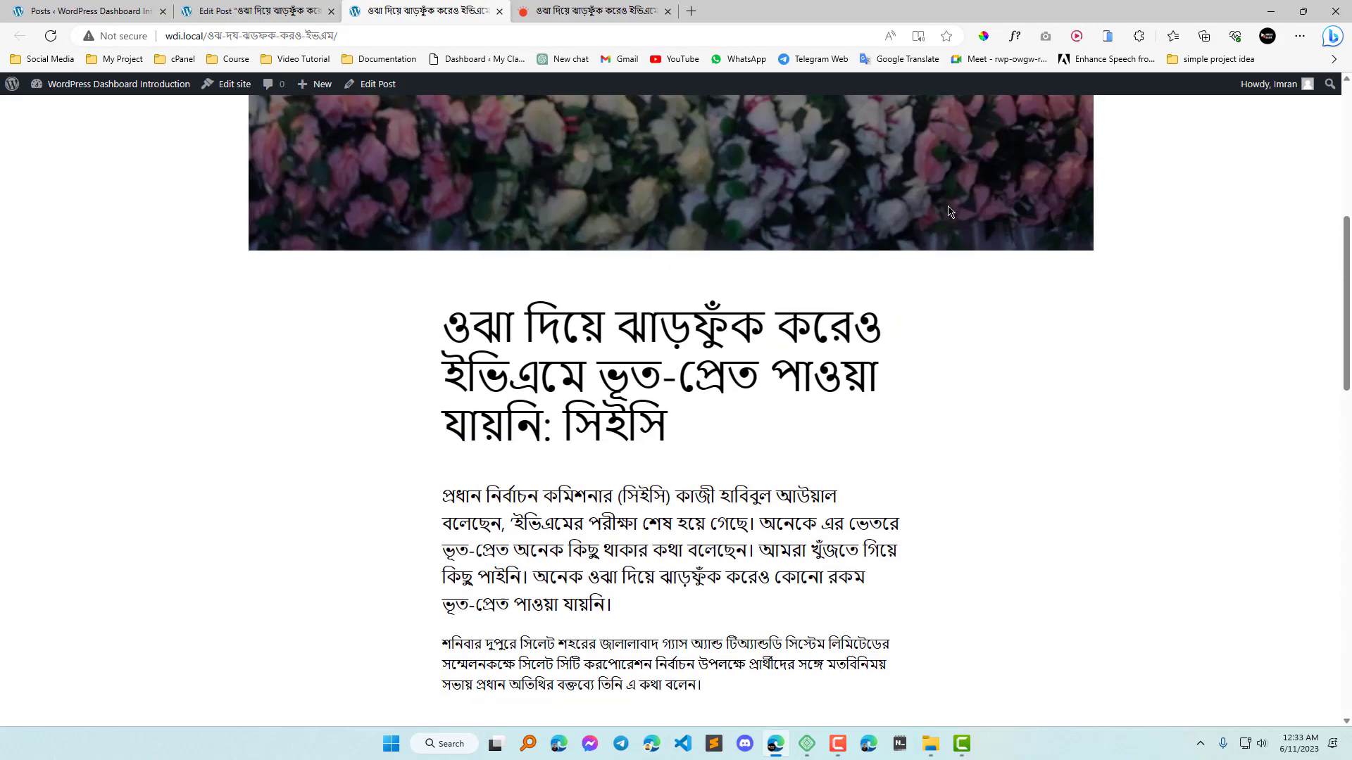
Inspect the fonts of the published post's title and second paragraph with WhatFont, and exit it.
click(1015, 35)
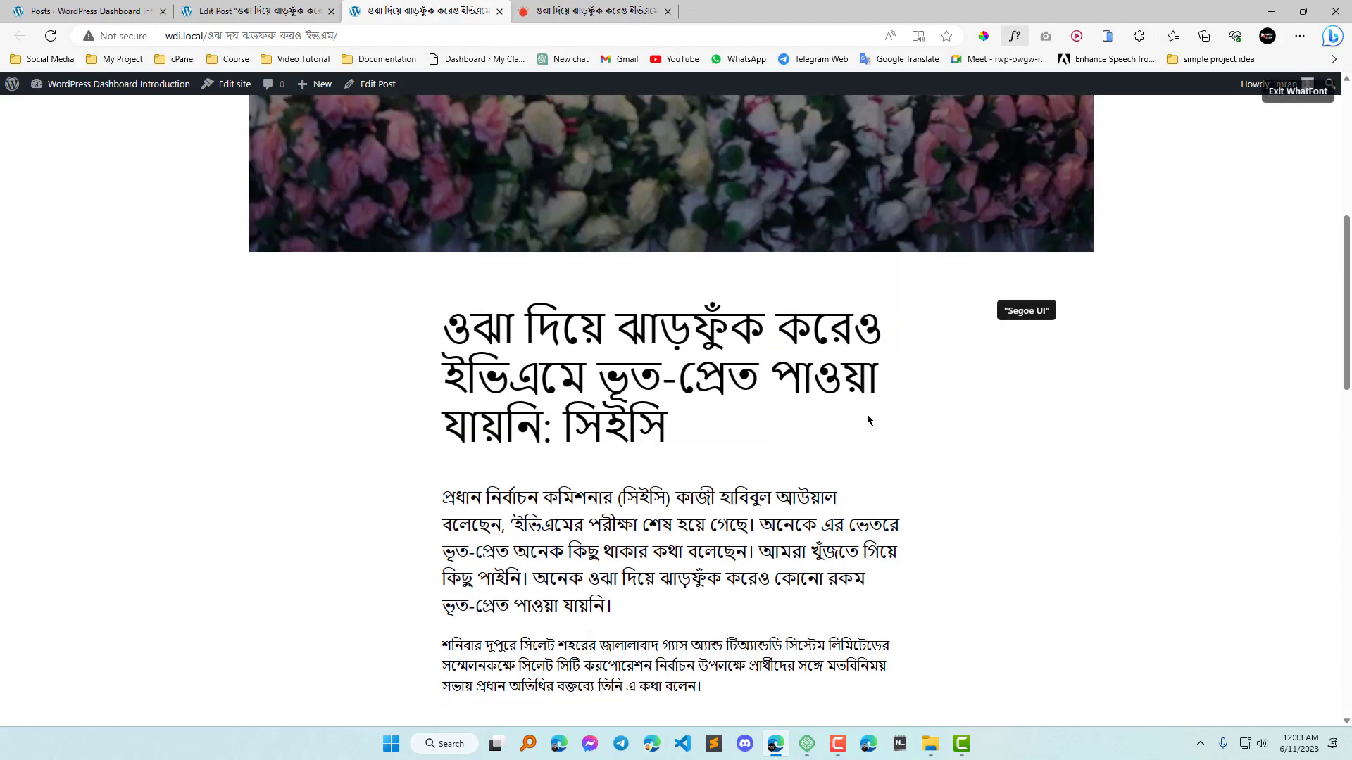
click(600, 308)
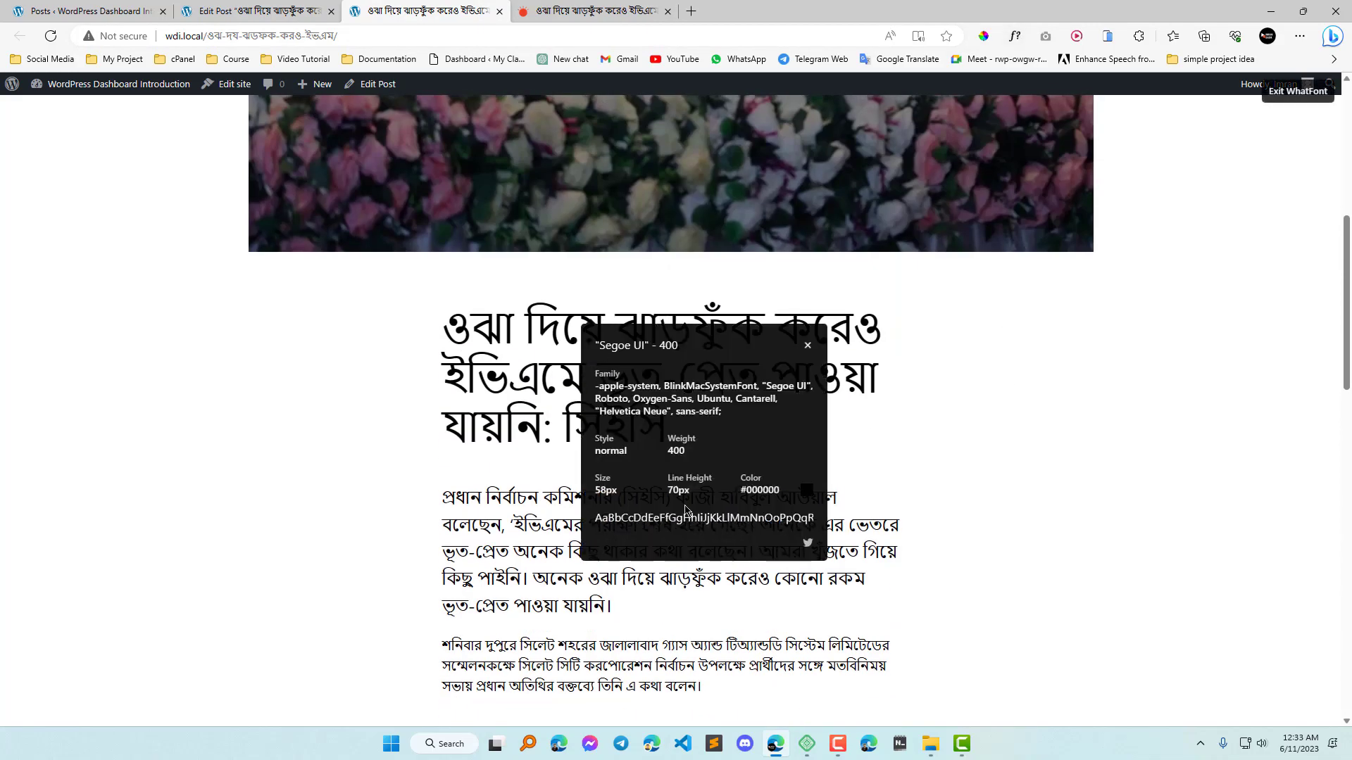
click(808, 345)
scroll(650, 437, down, 5)
click(650, 289)
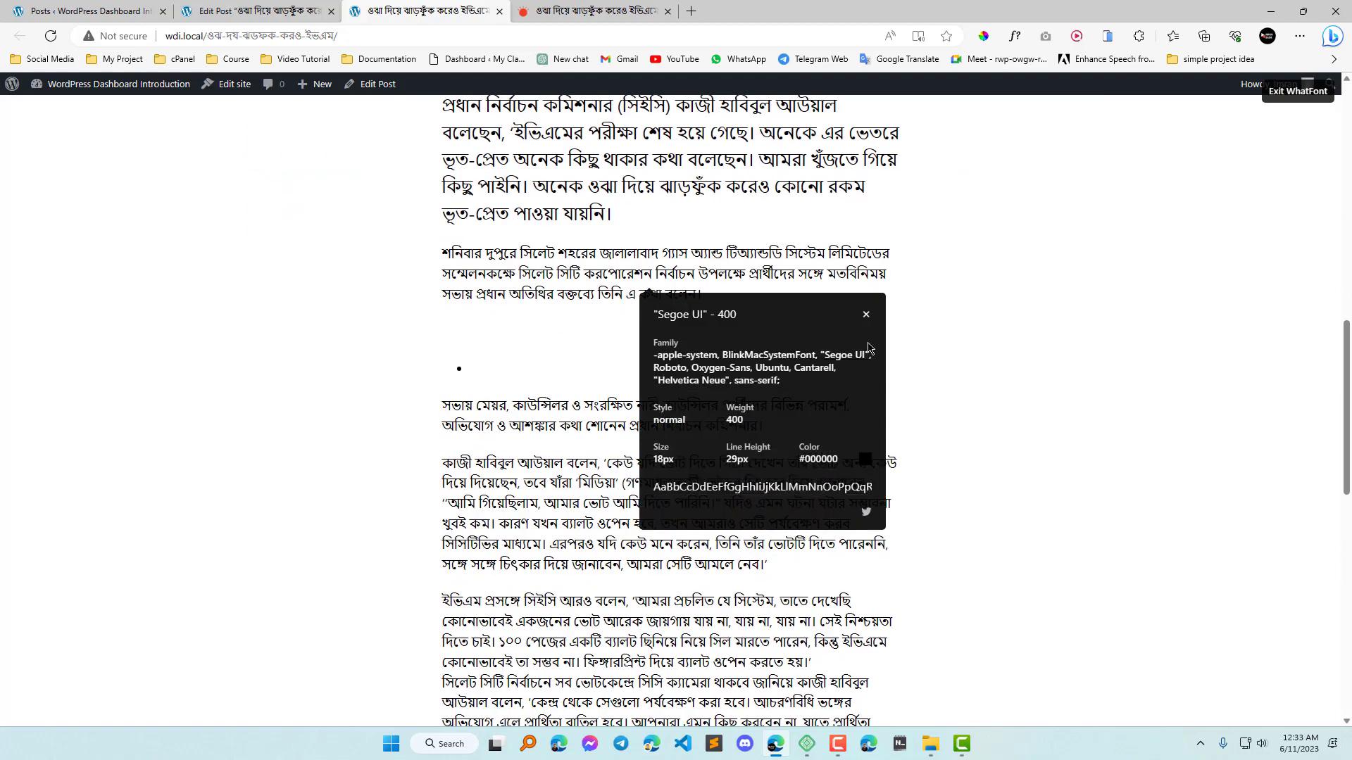
click(866, 314)
scroll(845, 592, down, 8)
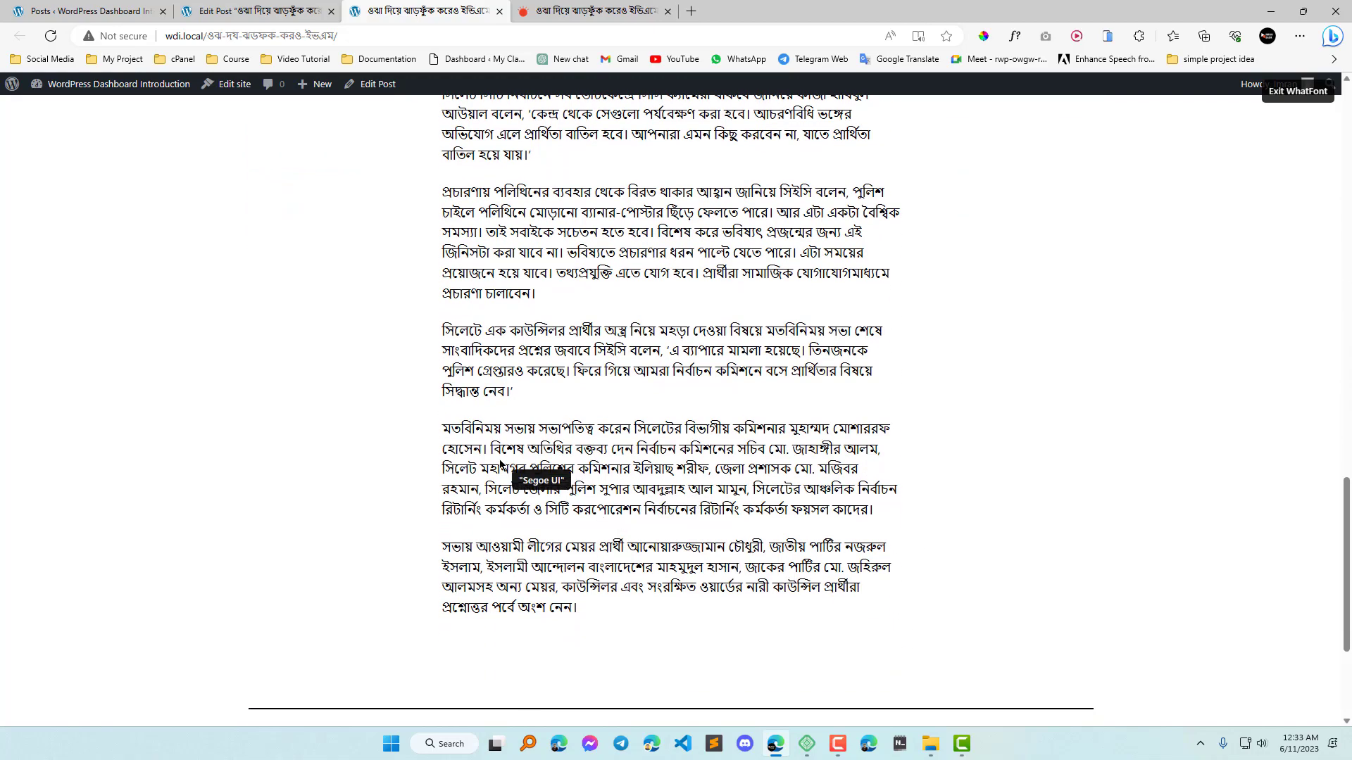
click(1299, 94)
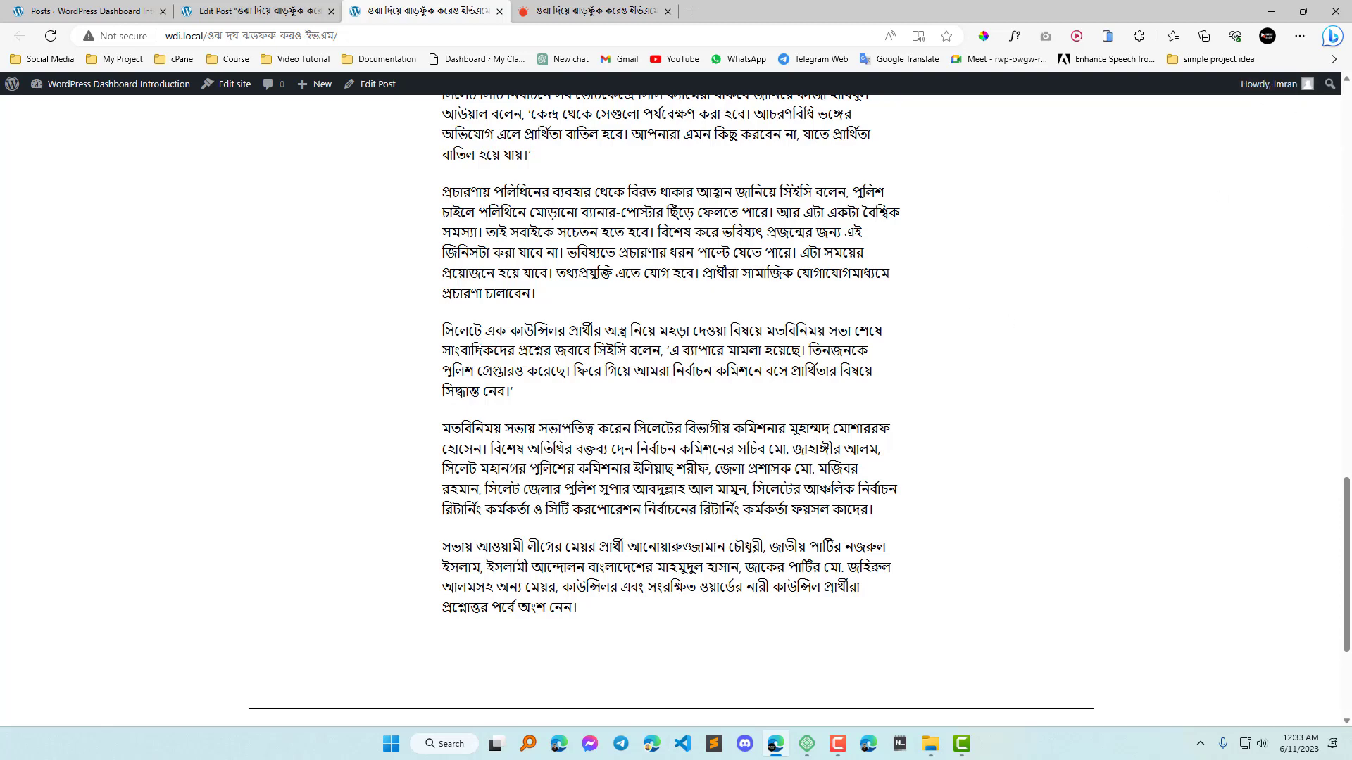
Return to the post editor and try the Extra Bold appearance on the first paragraph.
click(250, 10)
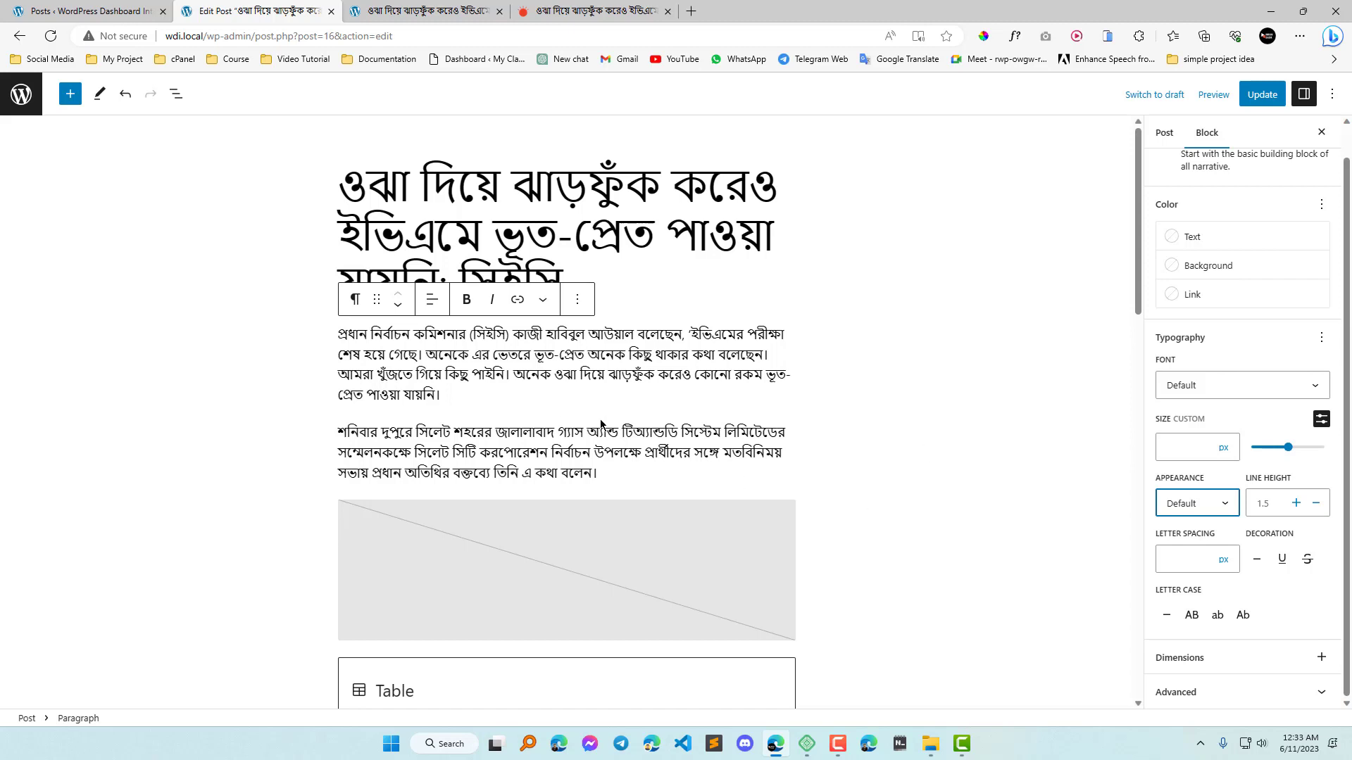
scroll(600, 423, down, 3)
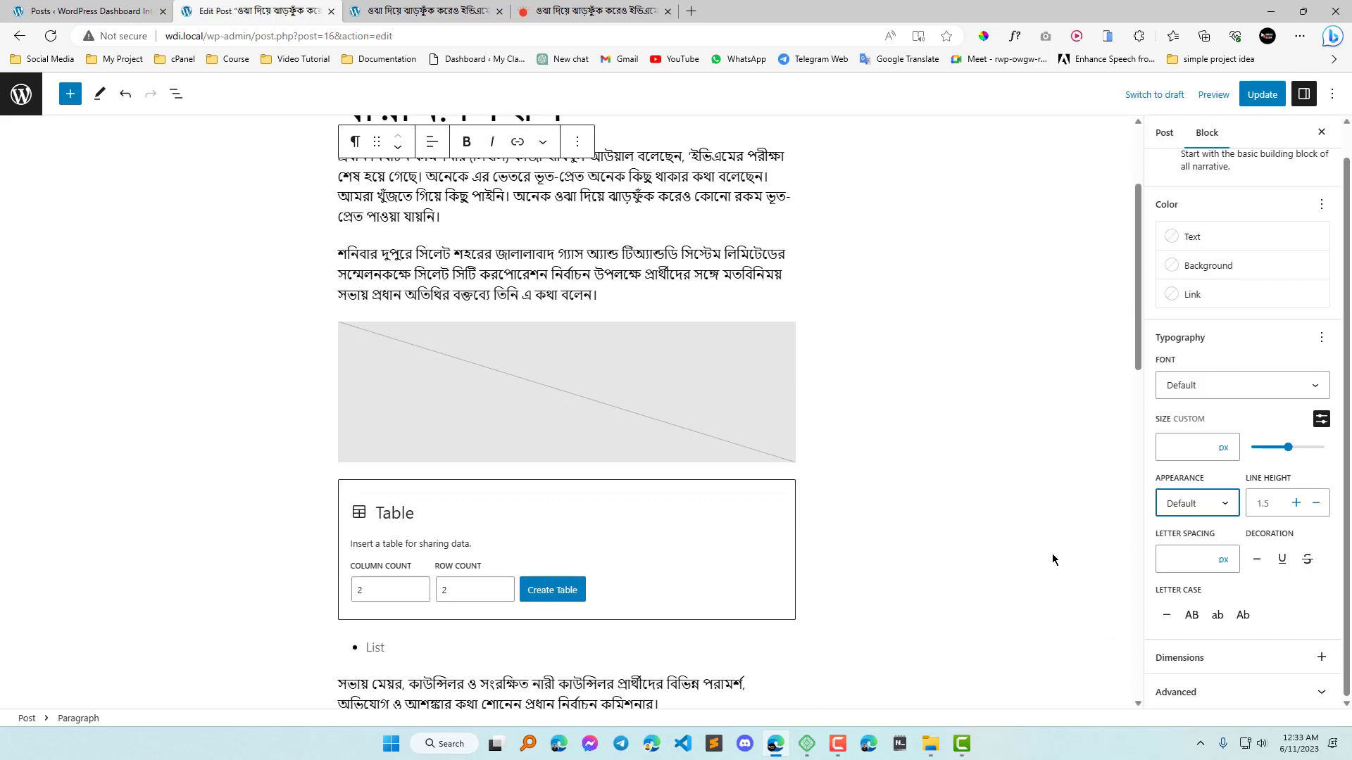
scroll(646, 427, up, 3)
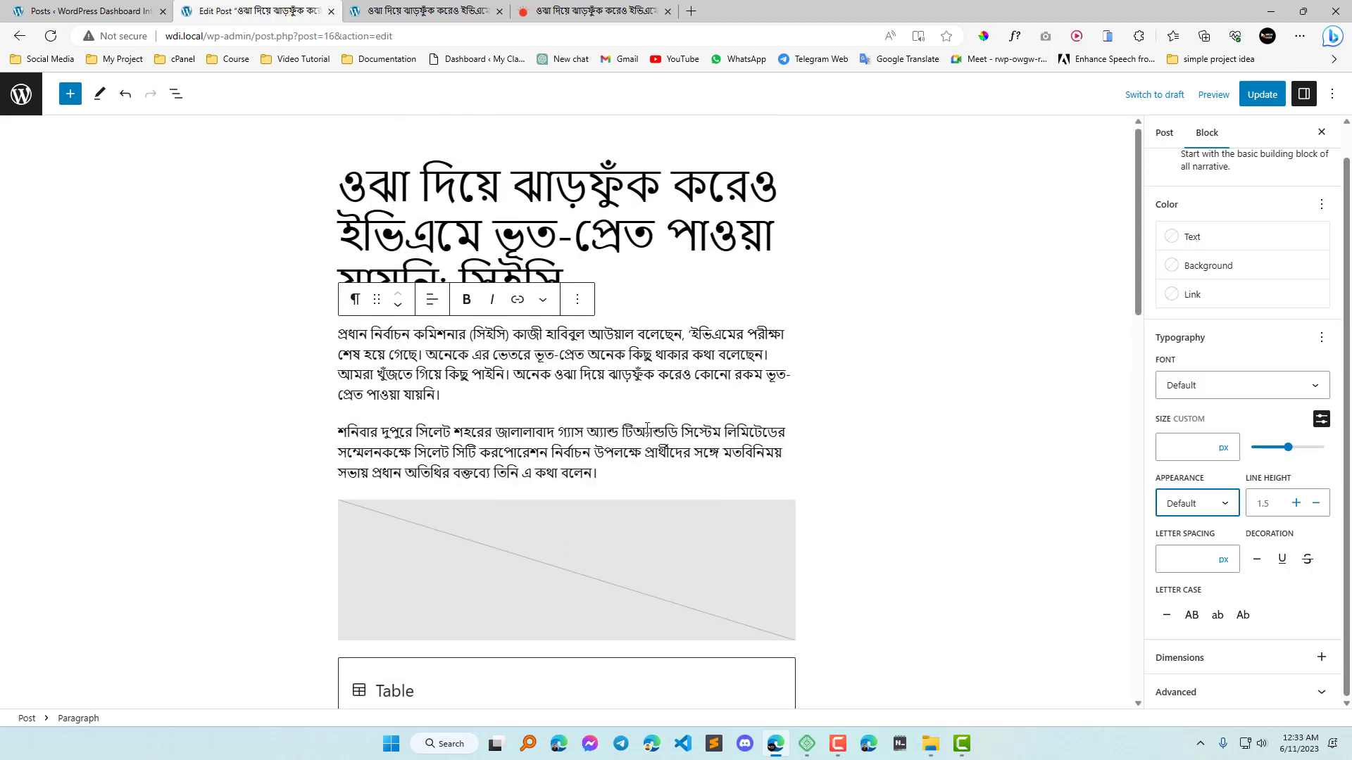
click(1225, 504)
scroll(1196, 585, down, 3)
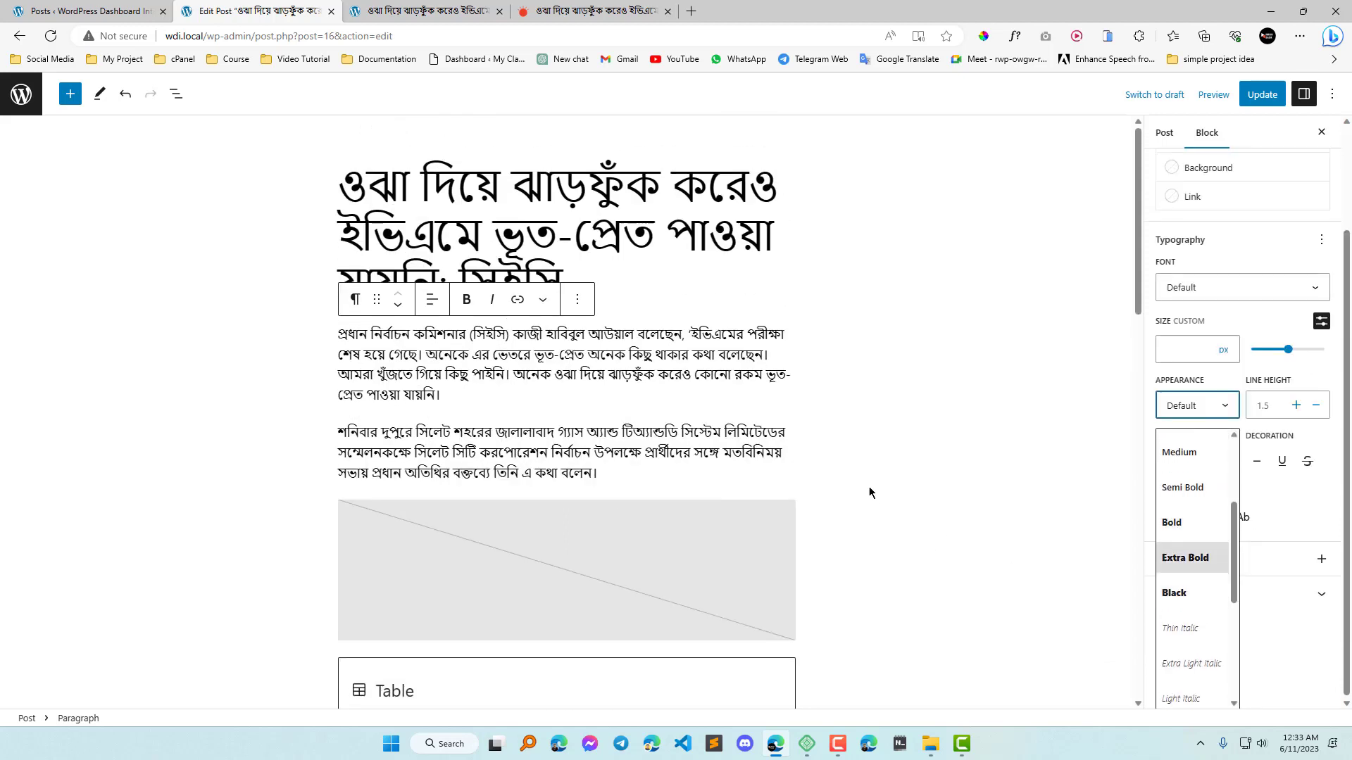
click(607, 336)
click(1218, 506)
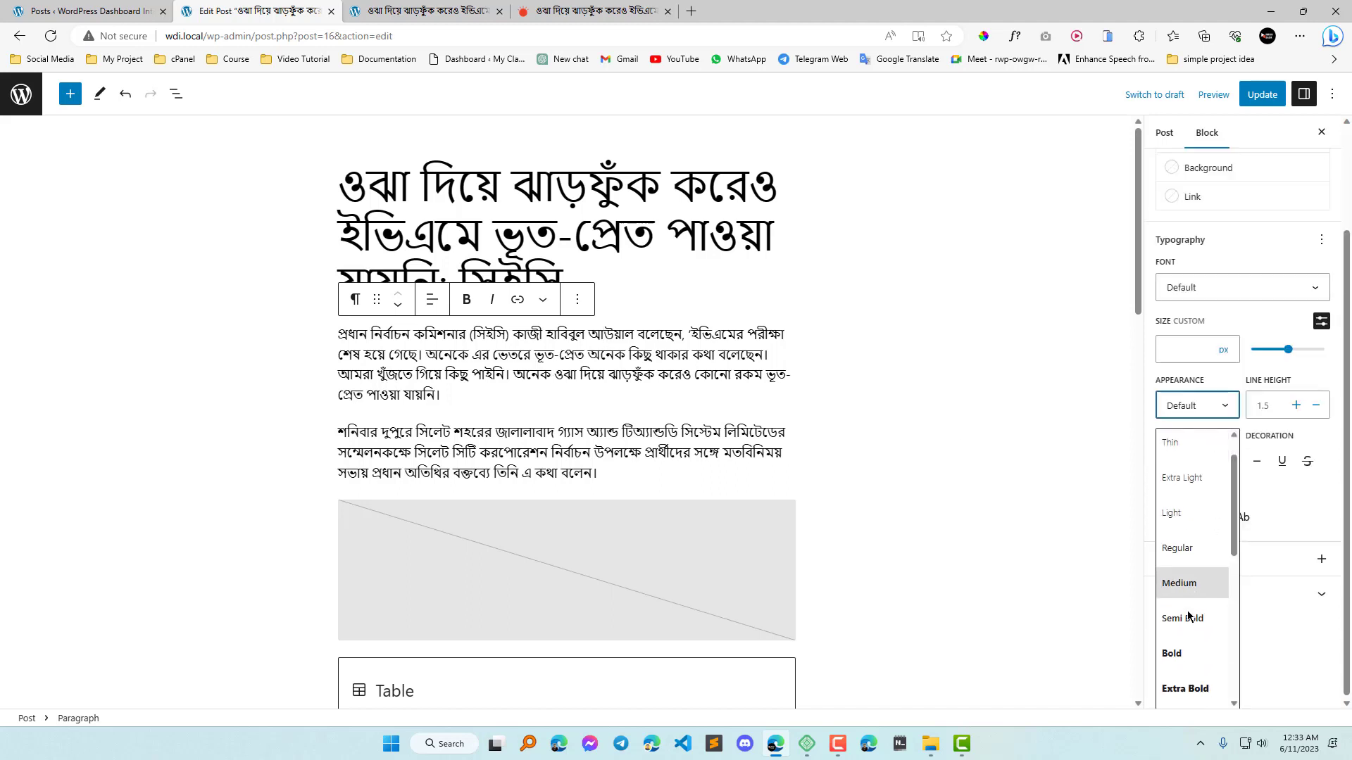
scroll(1190, 619, down, 2)
click(1195, 602)
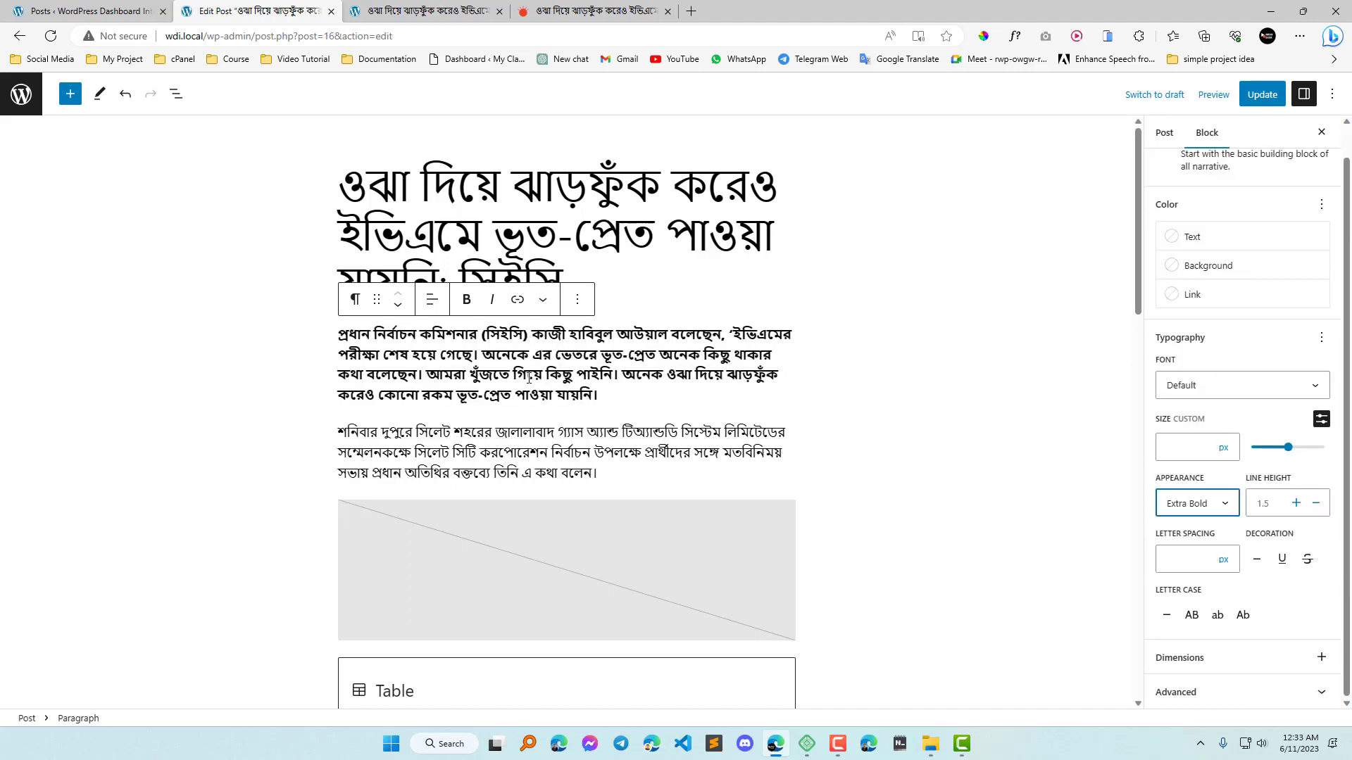
Try the Thin and Regular appearances on the first paragraph.
click(1225, 504)
scroll(1194, 598, up, 2)
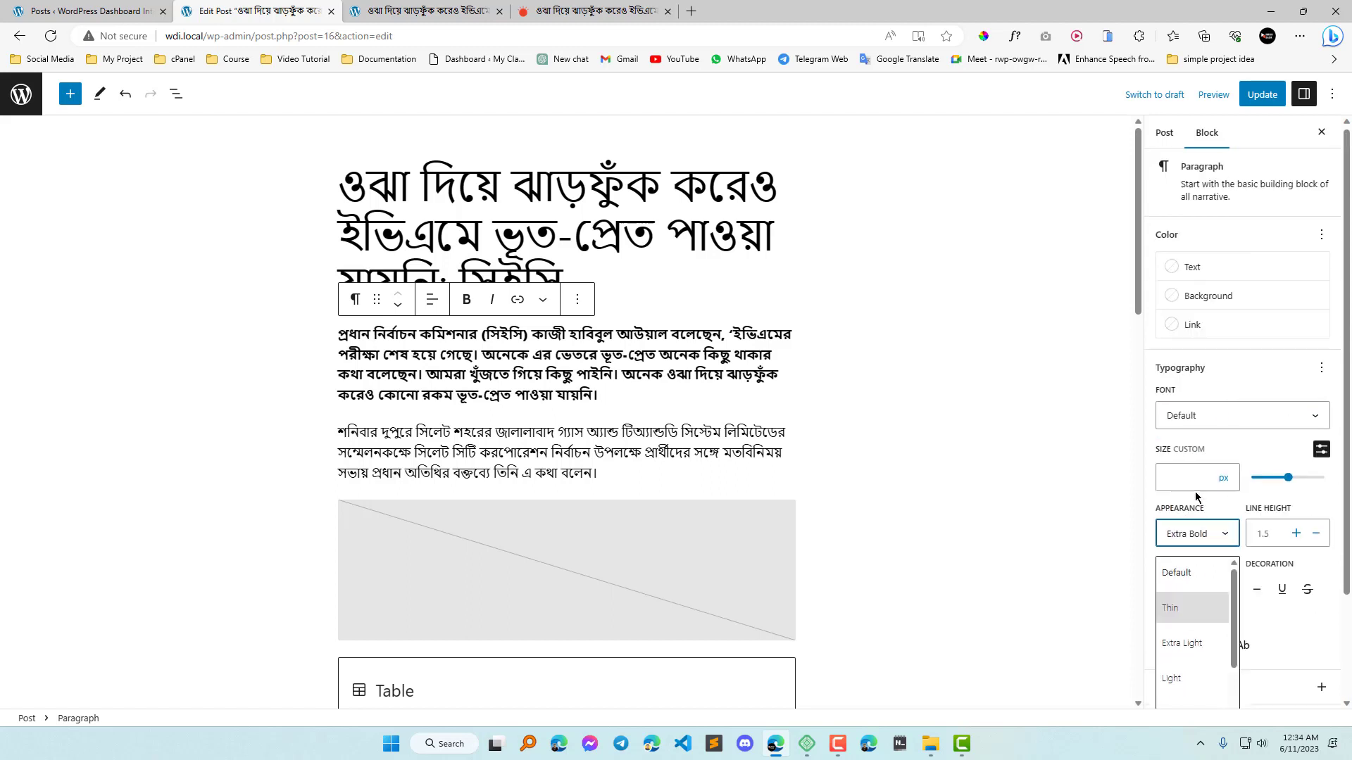
click(1171, 610)
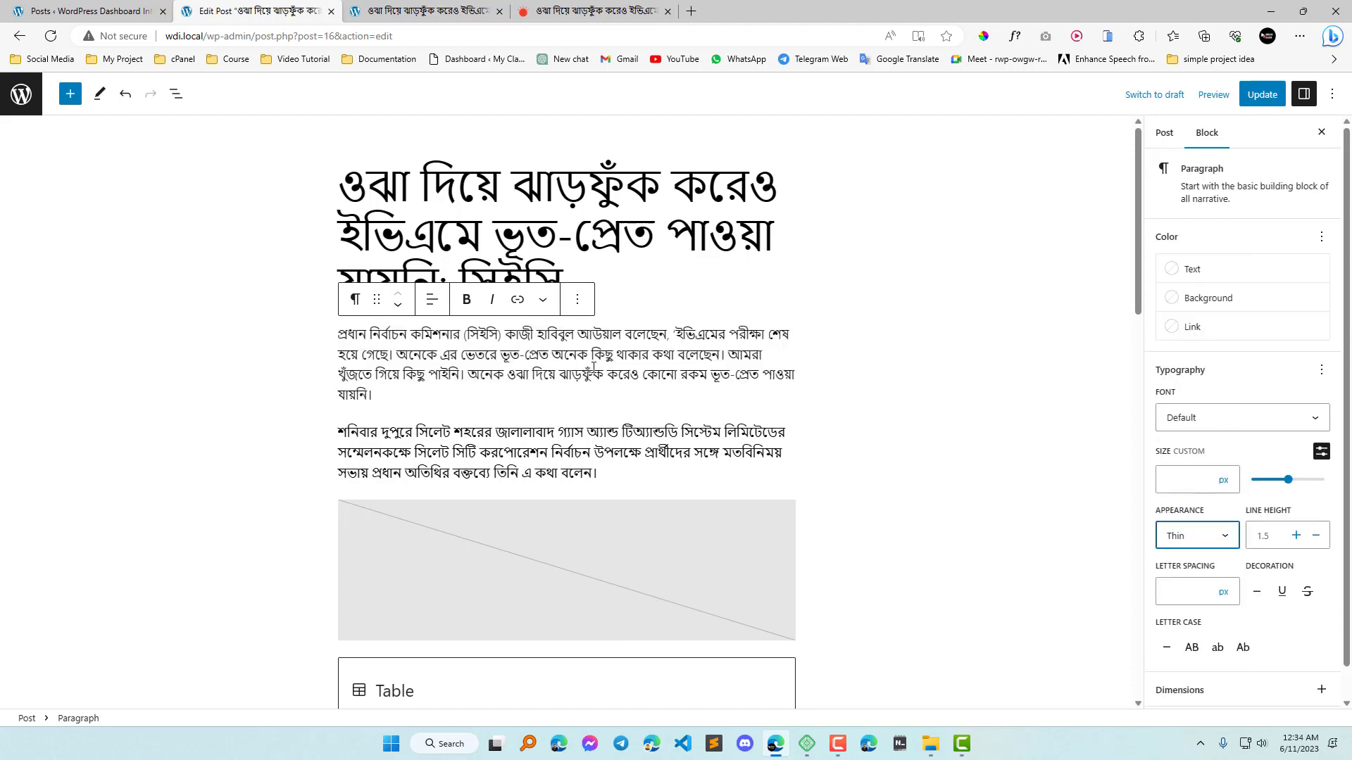
scroll(579, 371, down, 1)
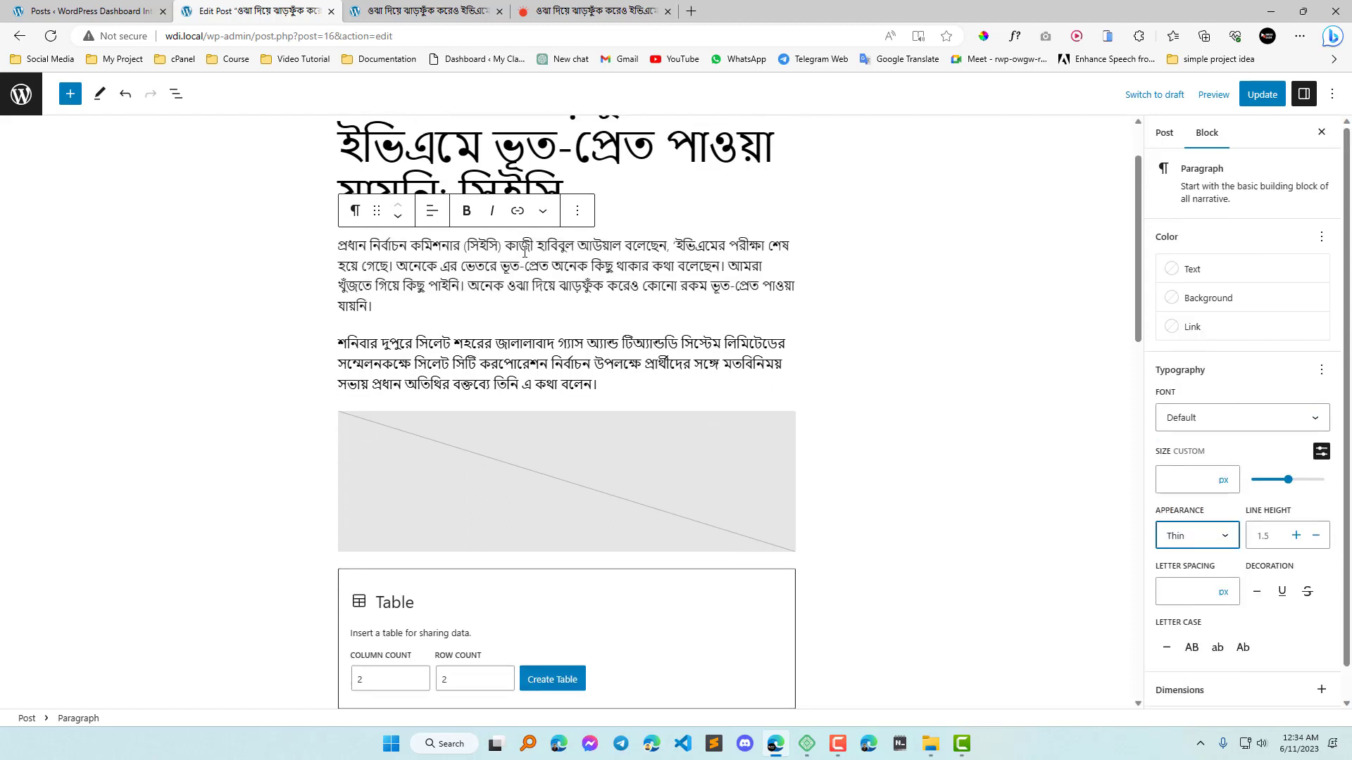
scroll(1209, 543, down, 2)
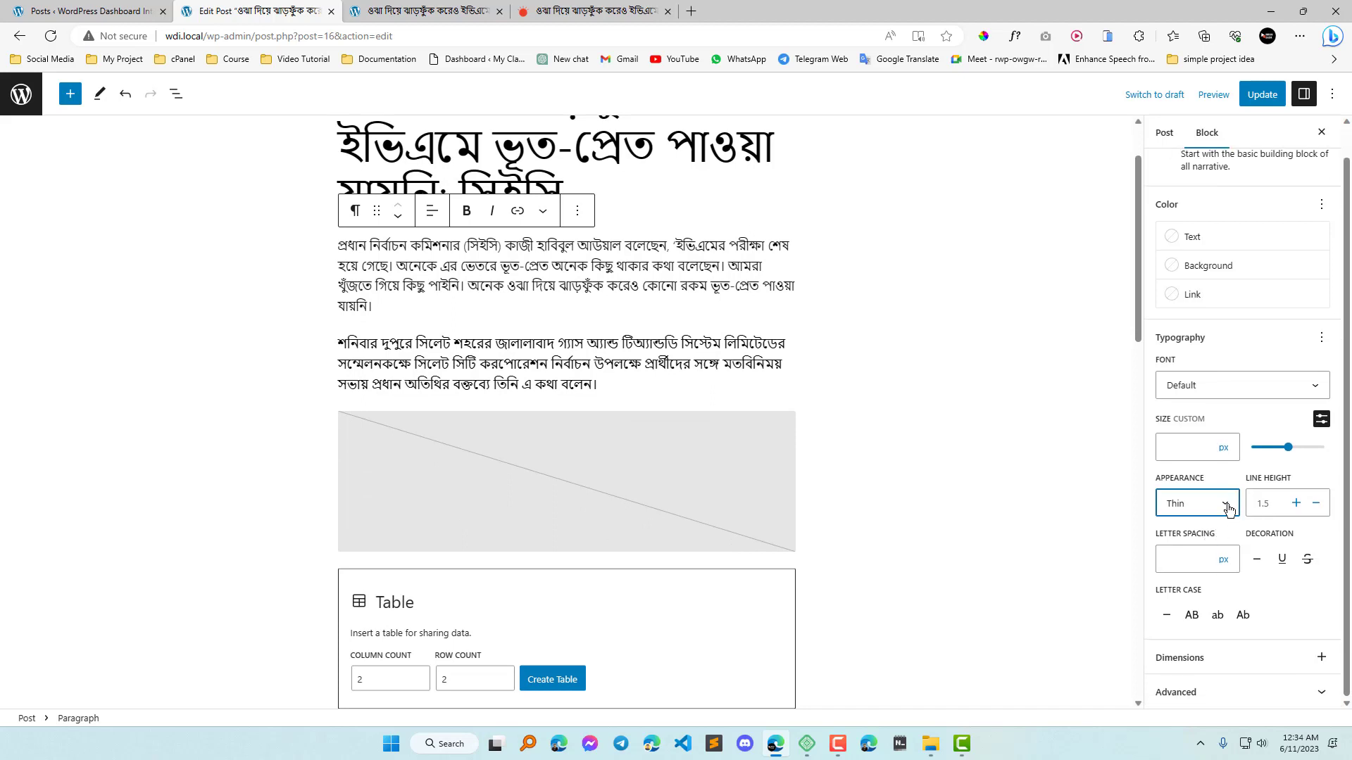
click(1211, 406)
click(1187, 582)
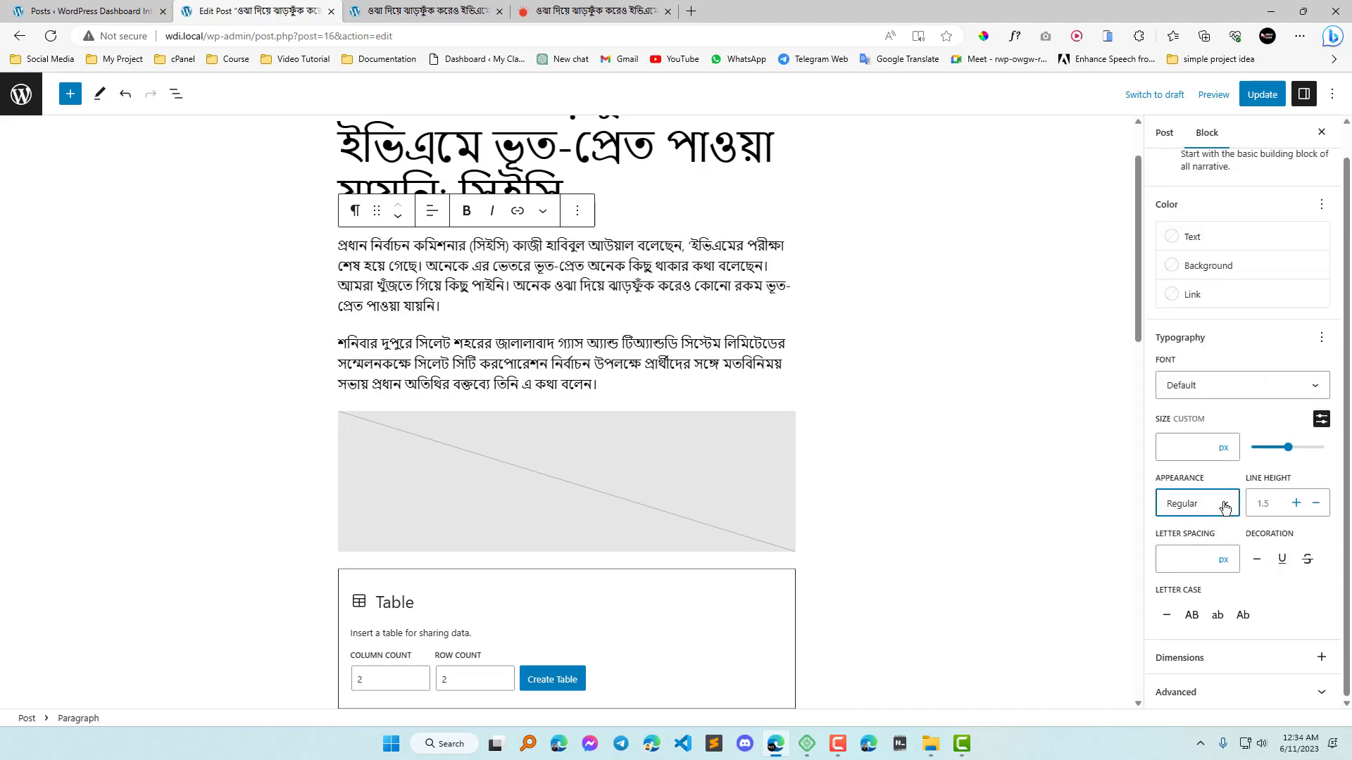
Set the first paragraph's appearance to Bold.
click(1211, 406)
scroll(1201, 619, down, 1)
click(1195, 609)
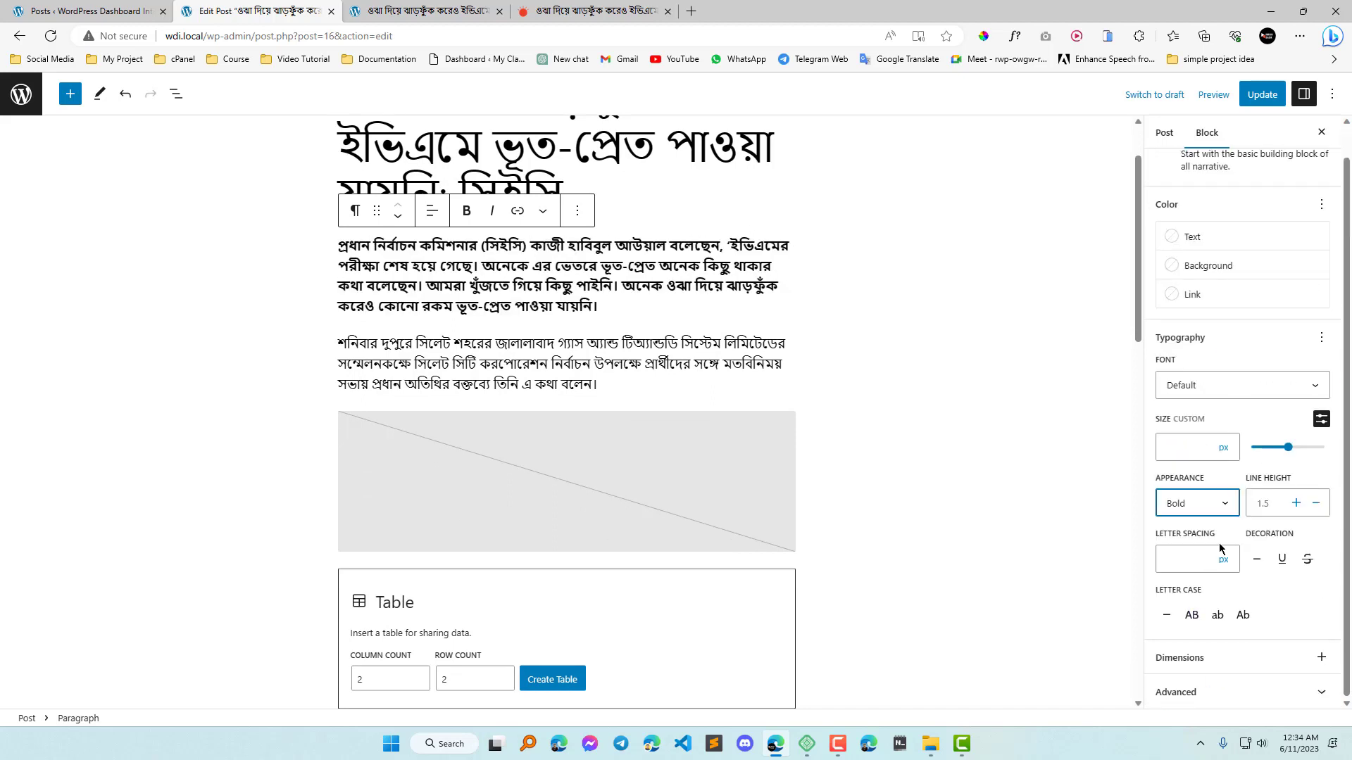
click(1225, 507)
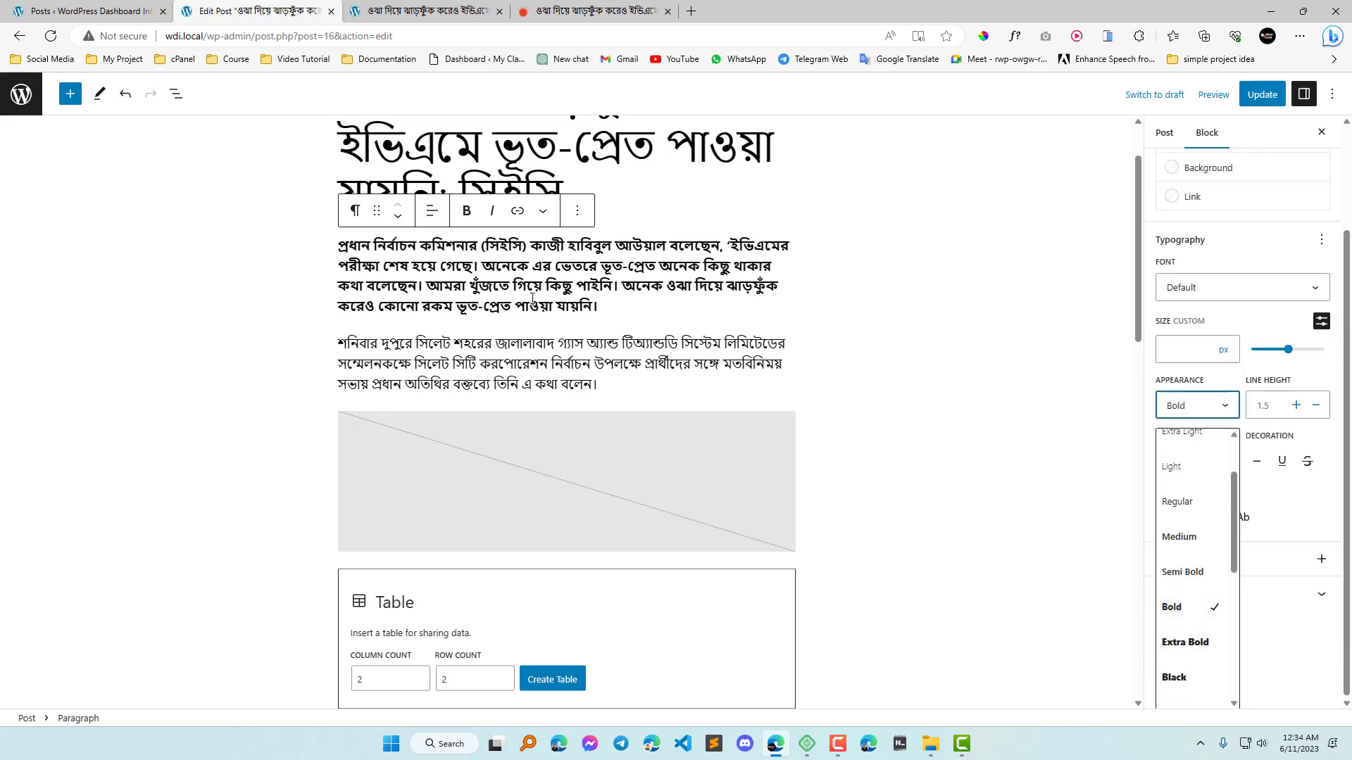
click(622, 304)
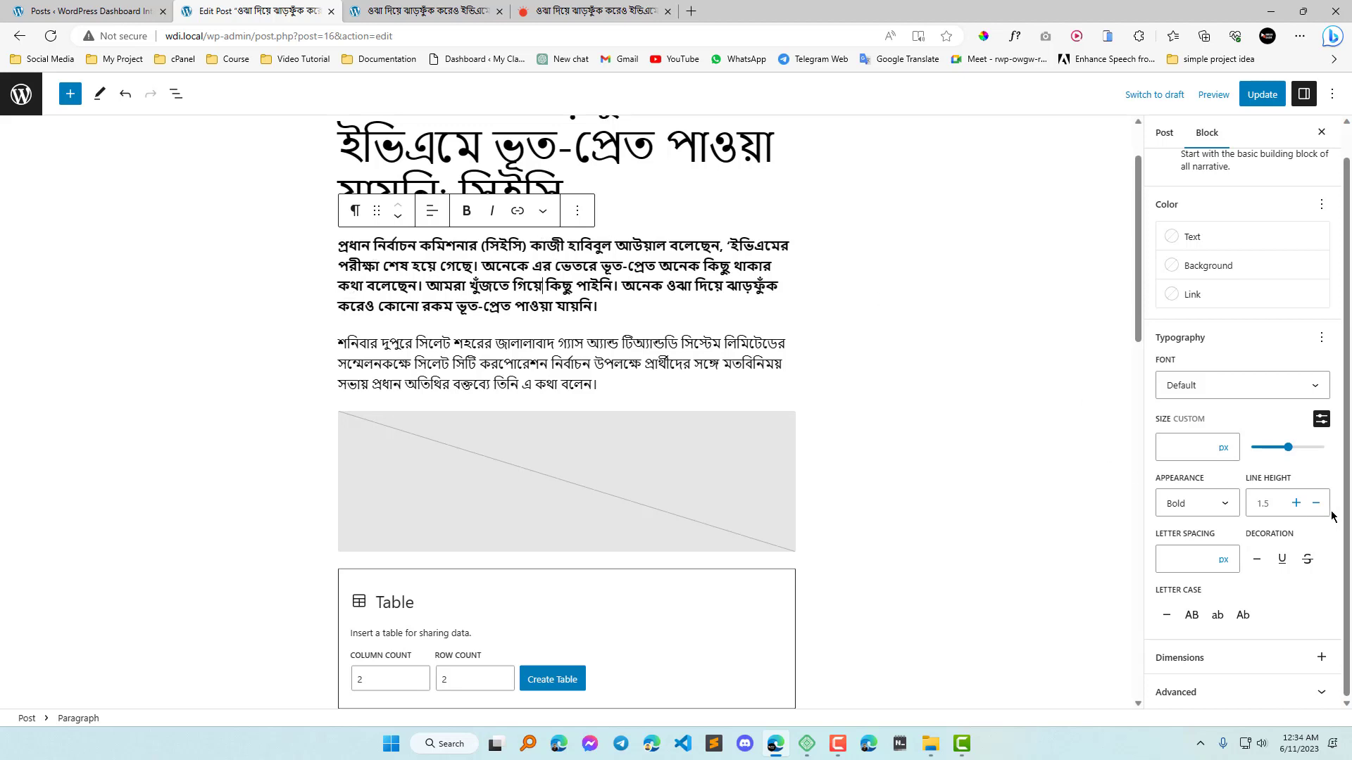
Raise the first paragraph's line height stepwise to 1.
click(1295, 504)
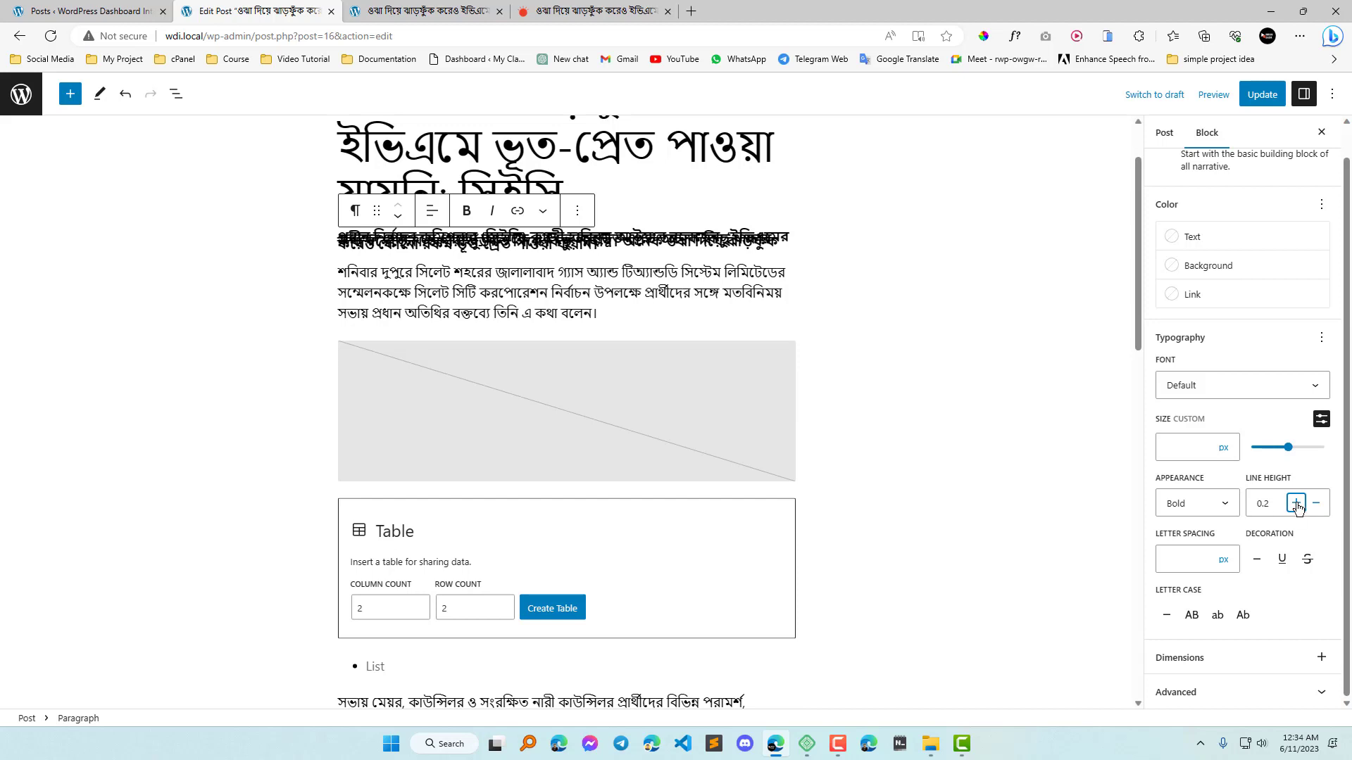
click(1296, 504)
click(1296, 504)
click(1296, 504)
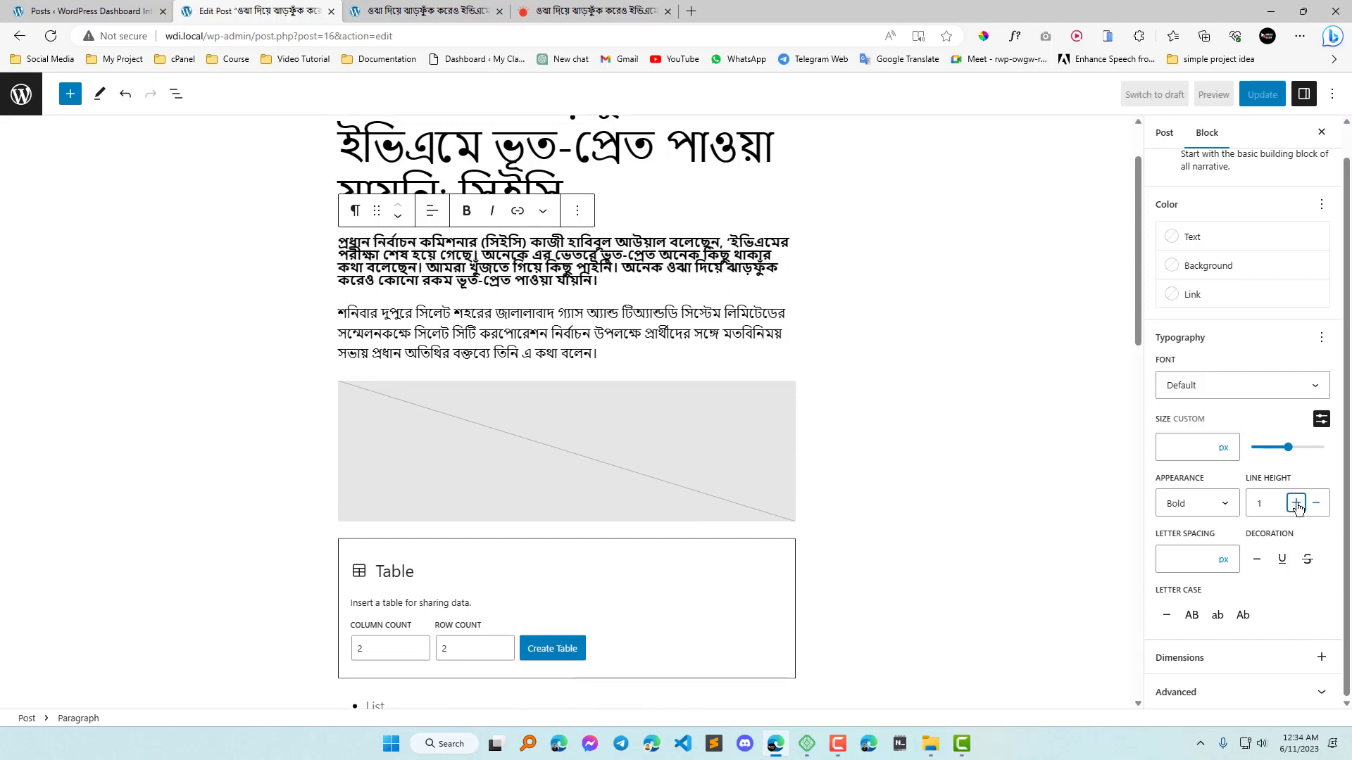
Raise the first paragraph's line height stepwise to 3.
click(1295, 504)
click(1295, 504)
click(1295, 504)
click(1296, 504)
click(1296, 505)
click(1296, 504)
click(1296, 504)
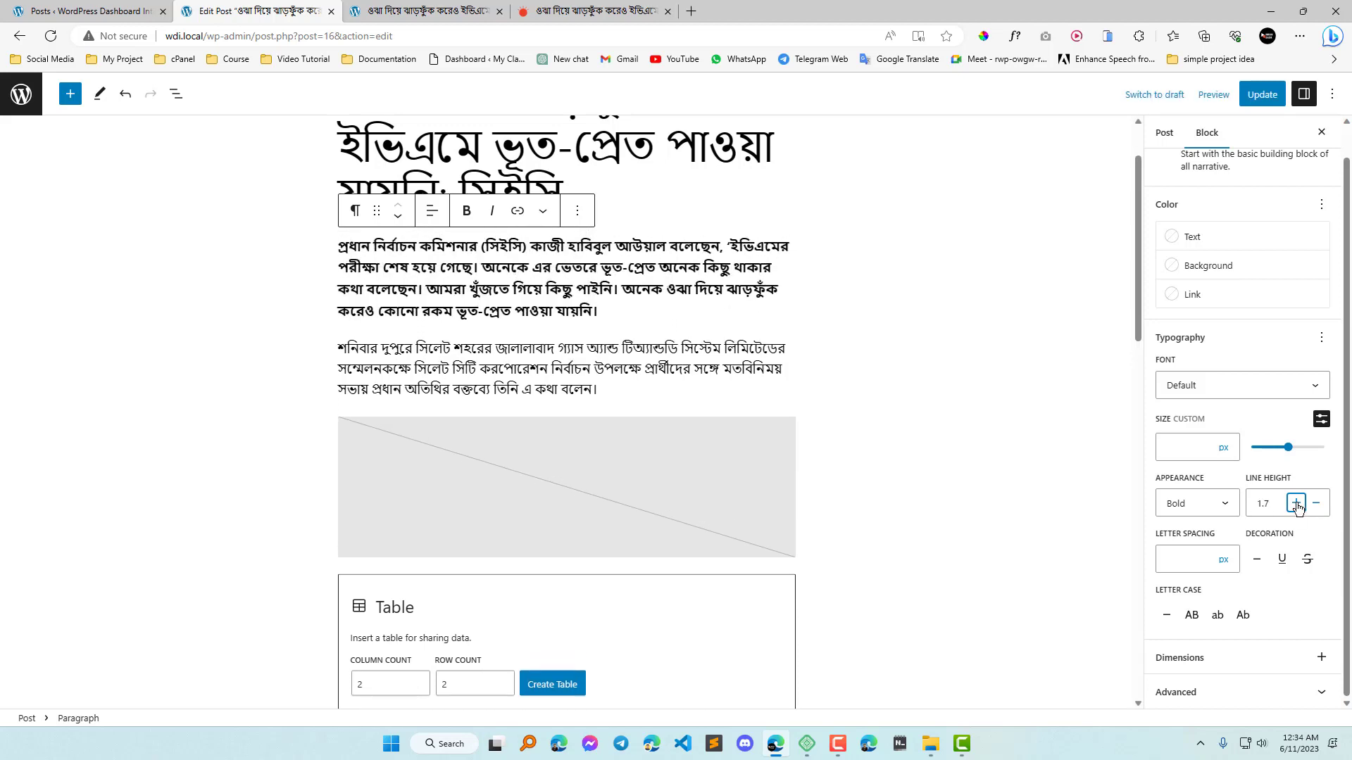
click(1295, 504)
click(1295, 504)
click(1296, 504)
click(1296, 504)
click(1295, 504)
click(1296, 504)
click(1296, 505)
click(1296, 504)
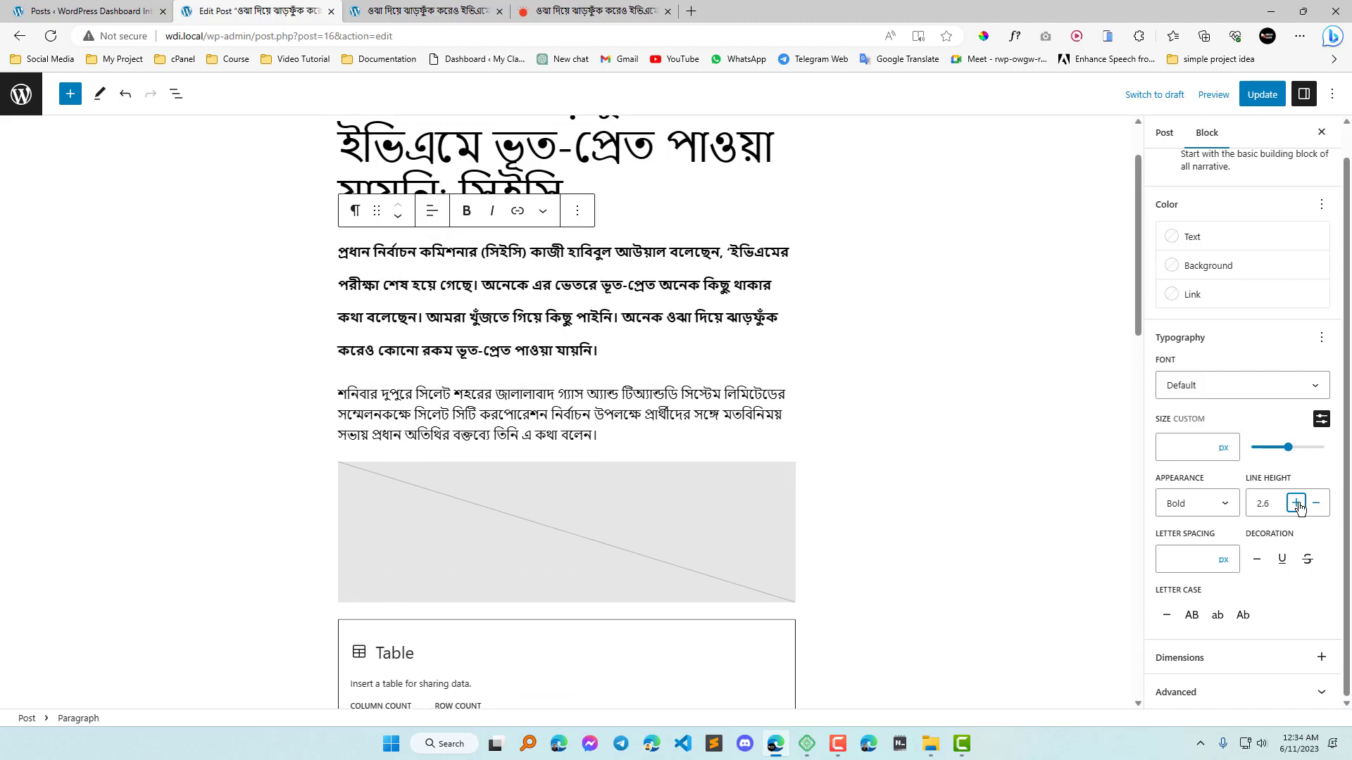
click(1296, 504)
click(1296, 504)
click(1298, 504)
click(1297, 504)
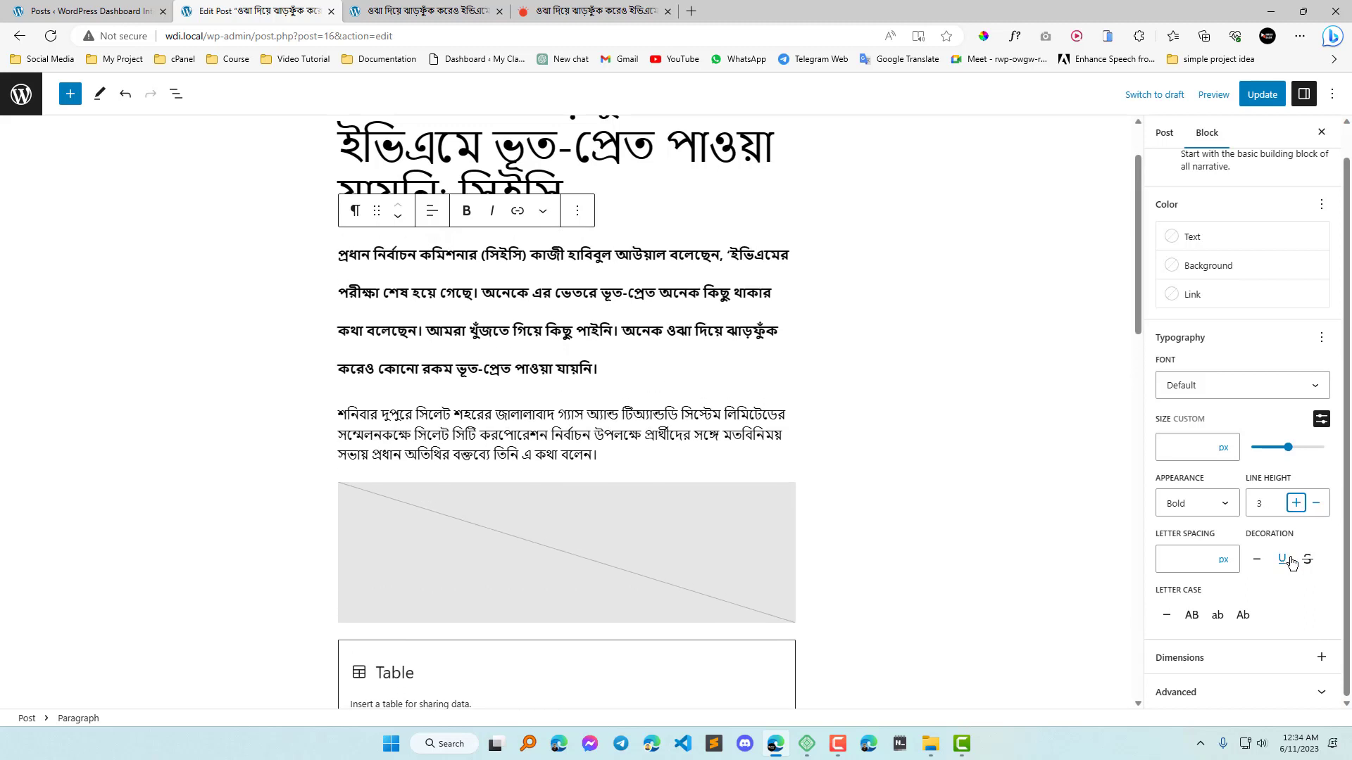
Lower the first paragraph's line height to 2.7.
click(1316, 502)
click(1316, 502)
click(1316, 503)
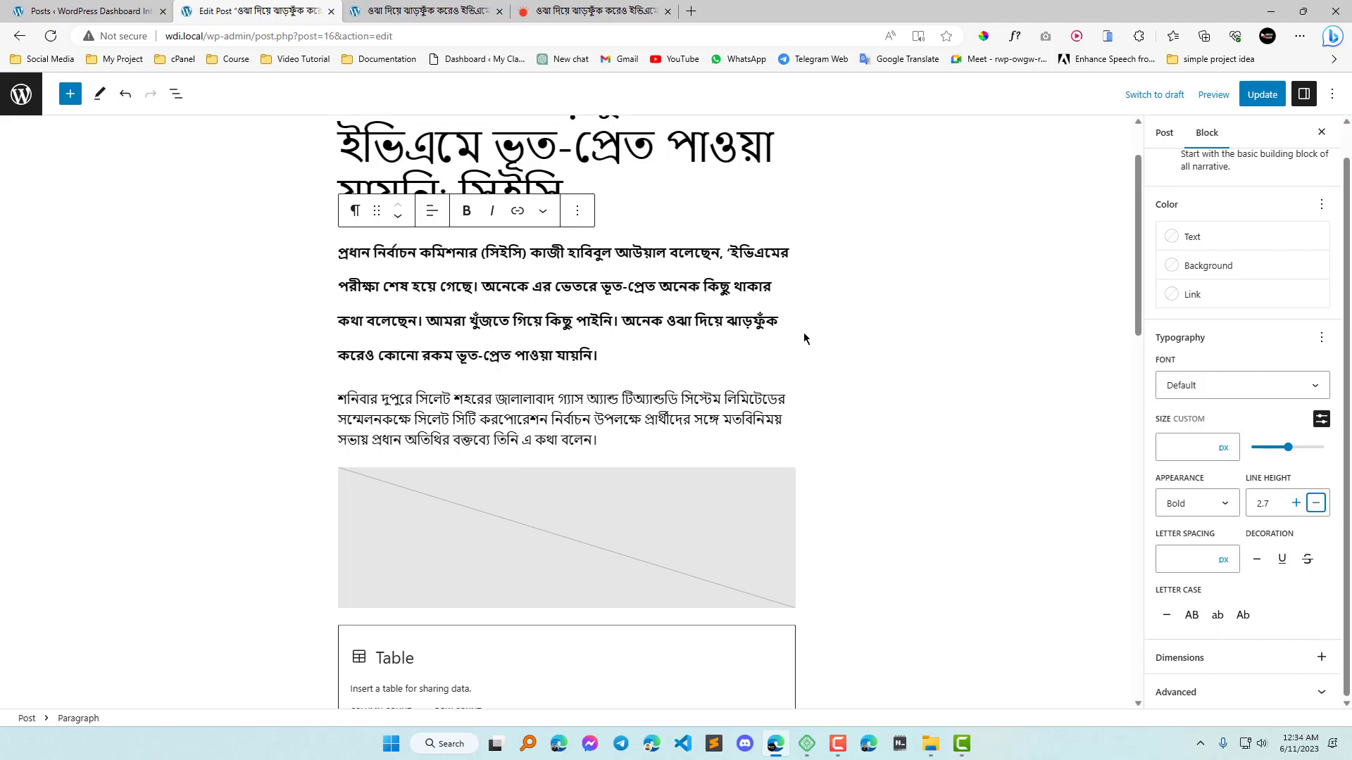
Try a letter spacing of 20 px on the first paragraph and clear the value again.
click(1174, 557)
text(20)
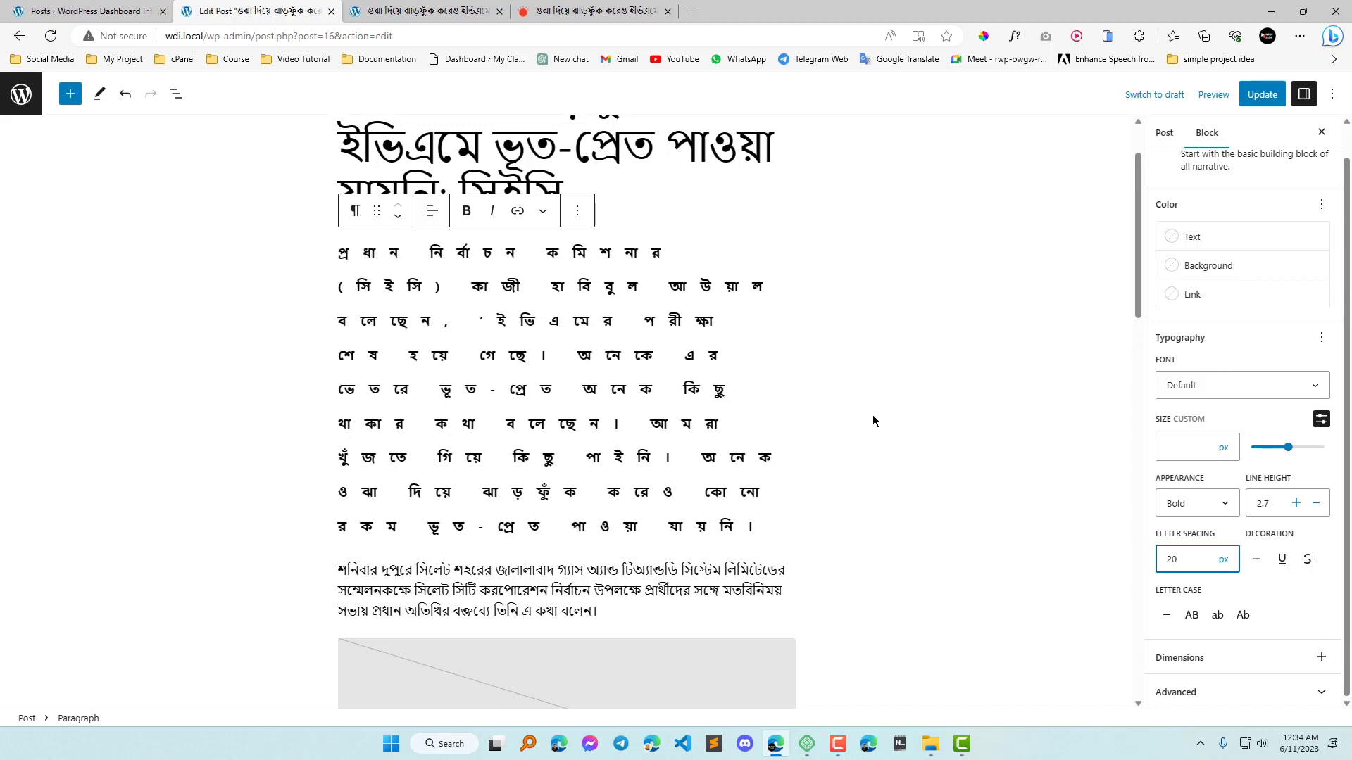
drag(1191, 560, 1161, 559)
key(BackSpace)
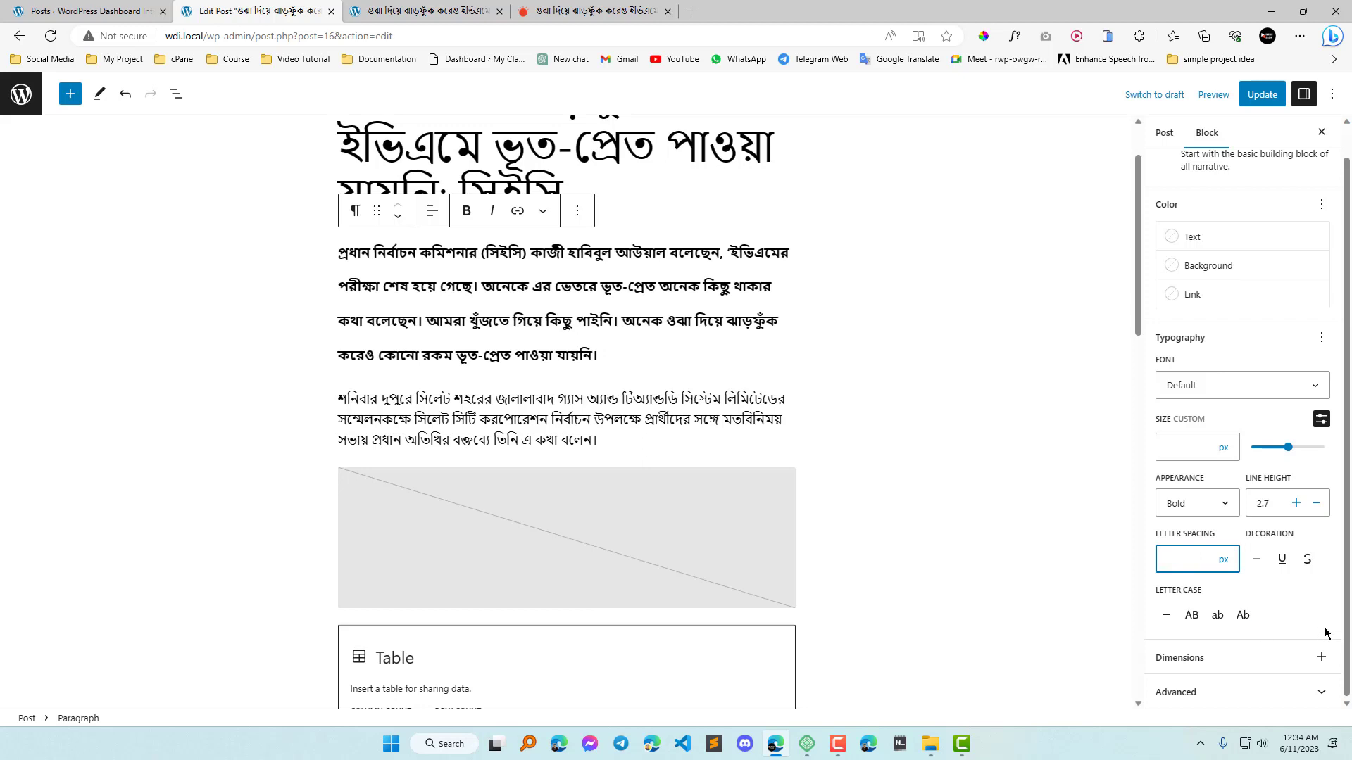
Try the none, underline and strikethrough decorations on the first paragraph, leaving no decoration applied.
click(1257, 560)
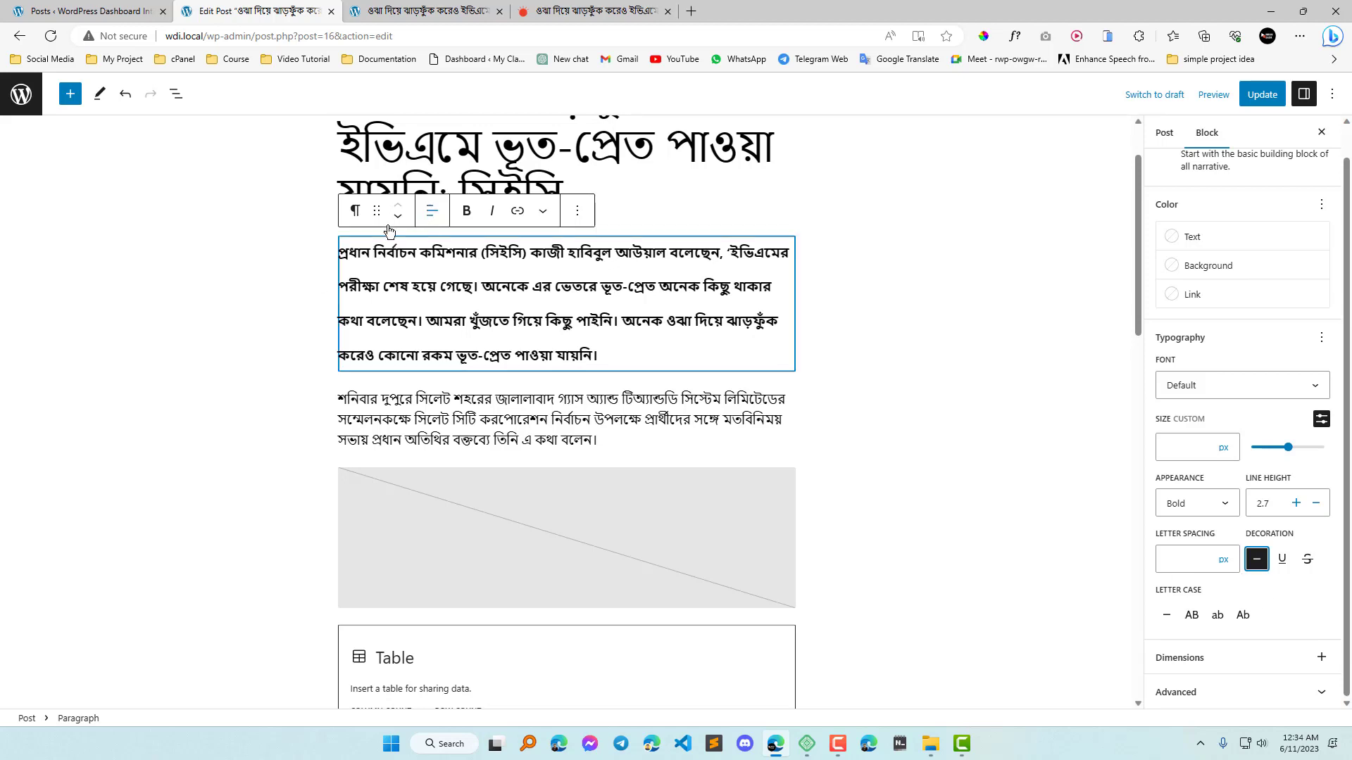
click(1282, 559)
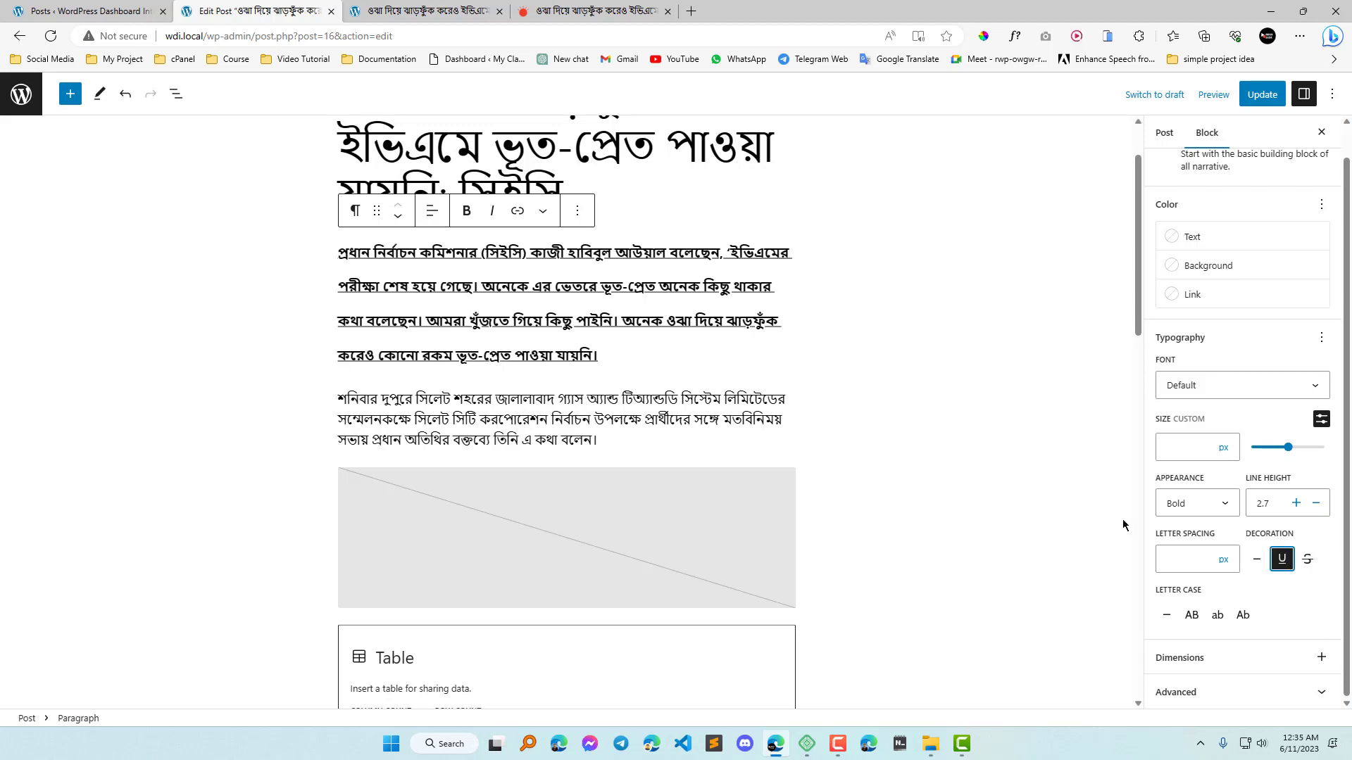
click(1308, 559)
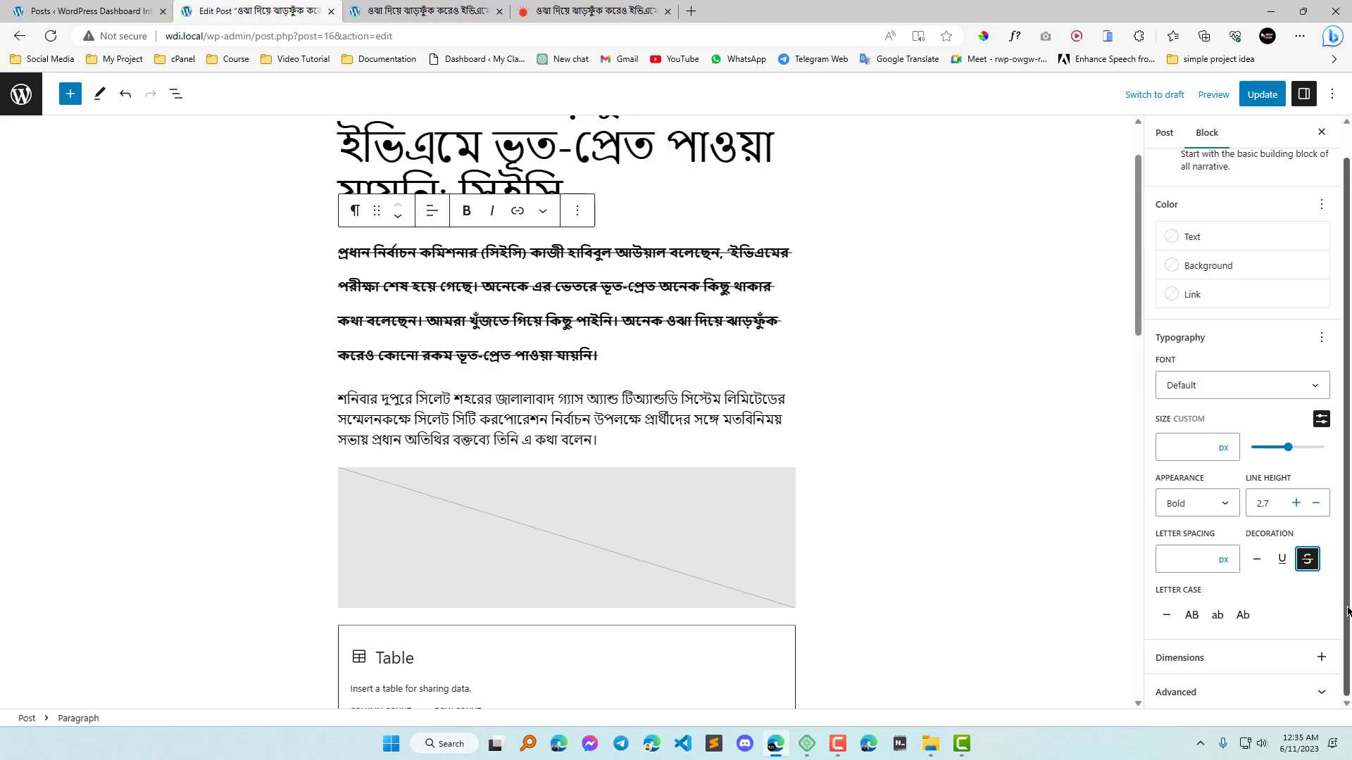
click(1309, 559)
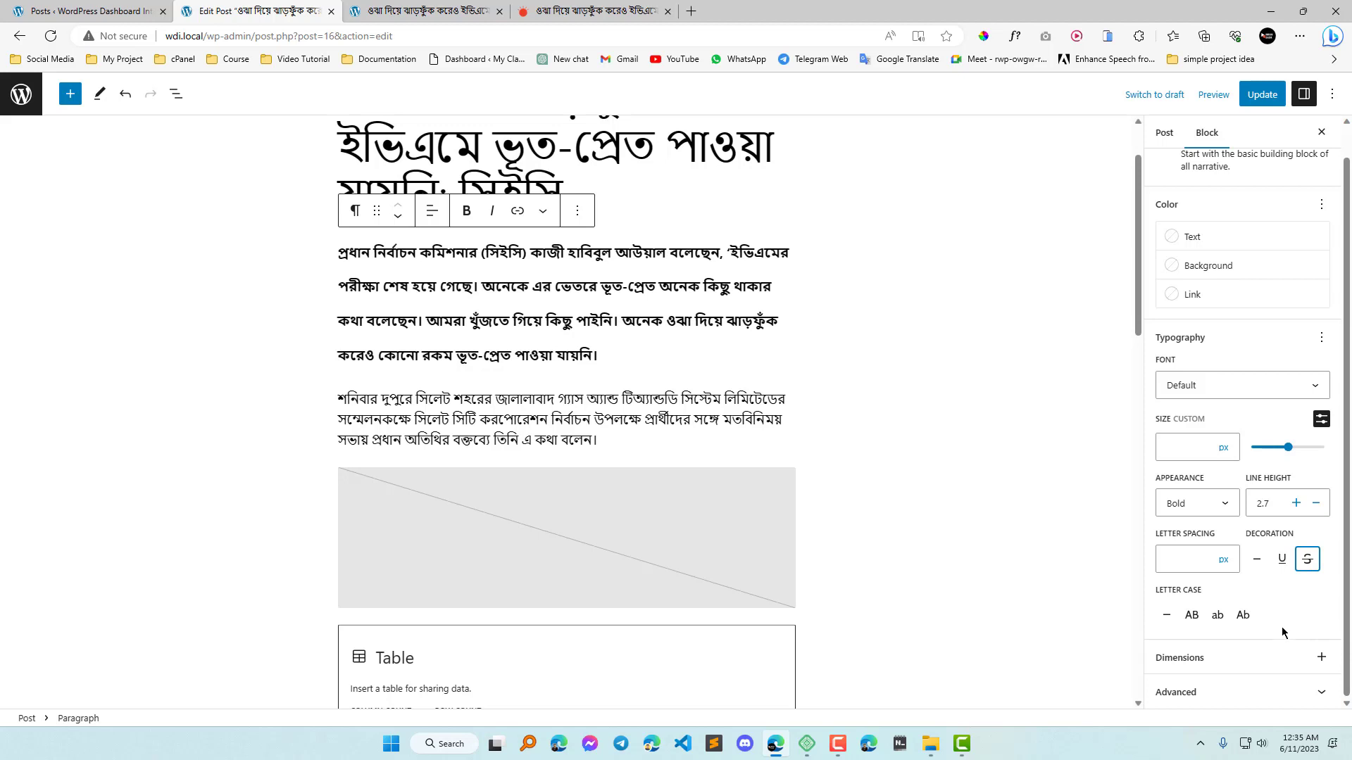
Try the letter case options None and Uppercase on the first paragraph.
click(1166, 616)
key(ctrl+s)
click(1191, 614)
Insert a new paragraph block after the first paragraph with the text "Welcome To WordPress 6.2".
click(529, 286)
click(577, 211)
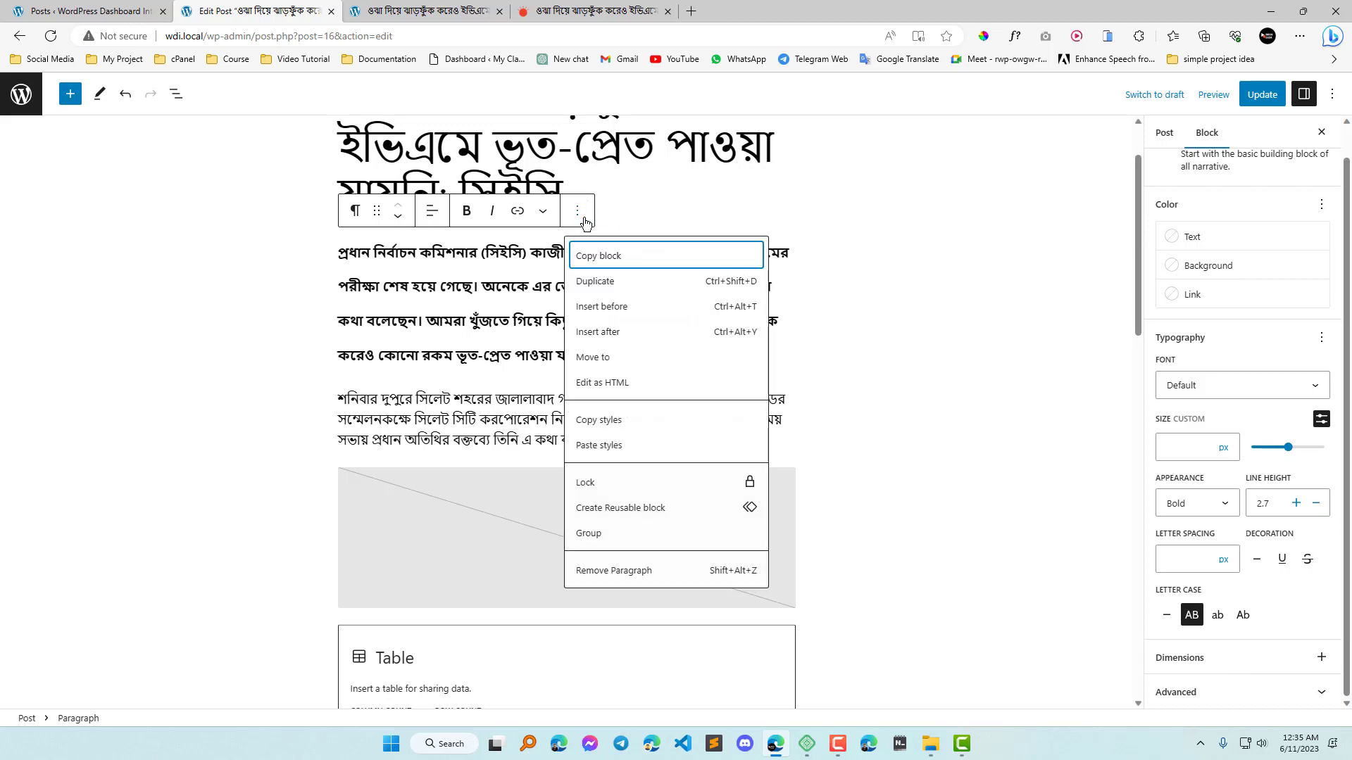
click(618, 332)
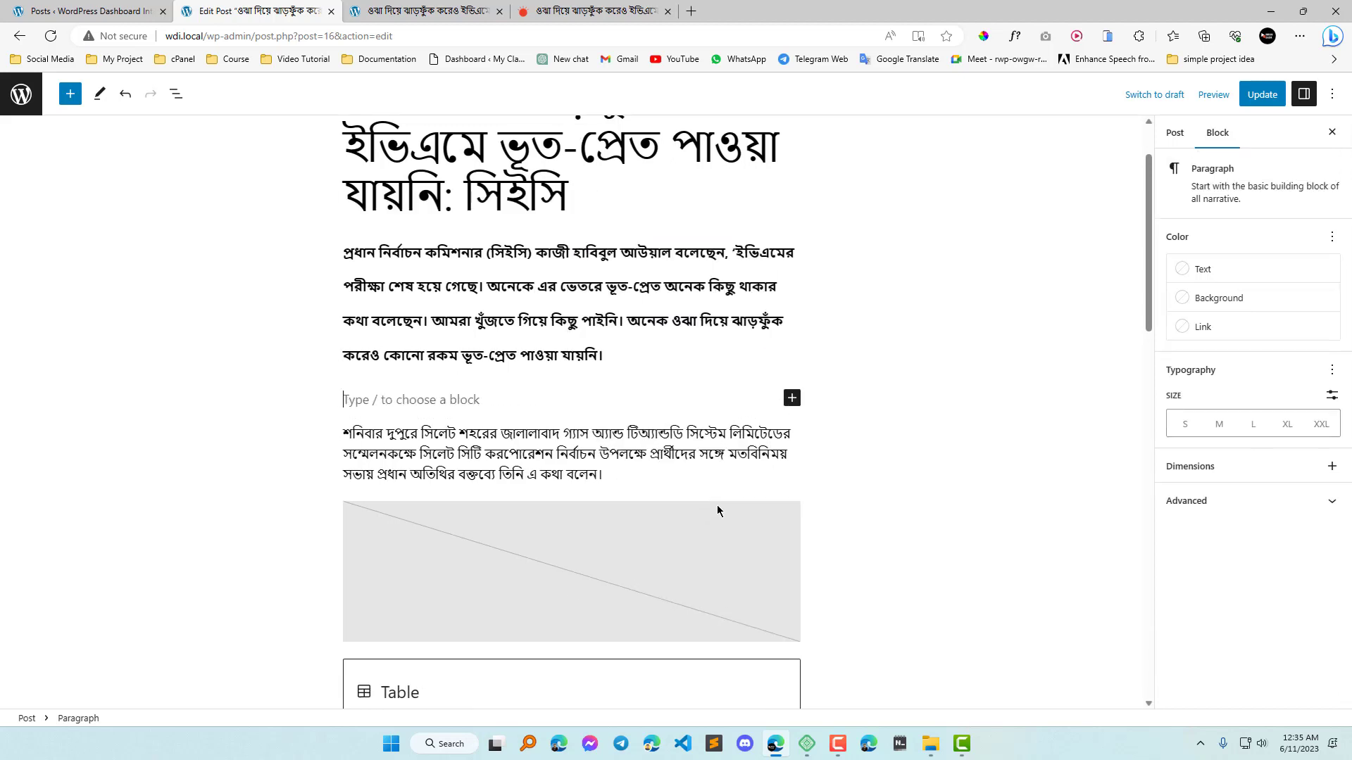
click(792, 398)
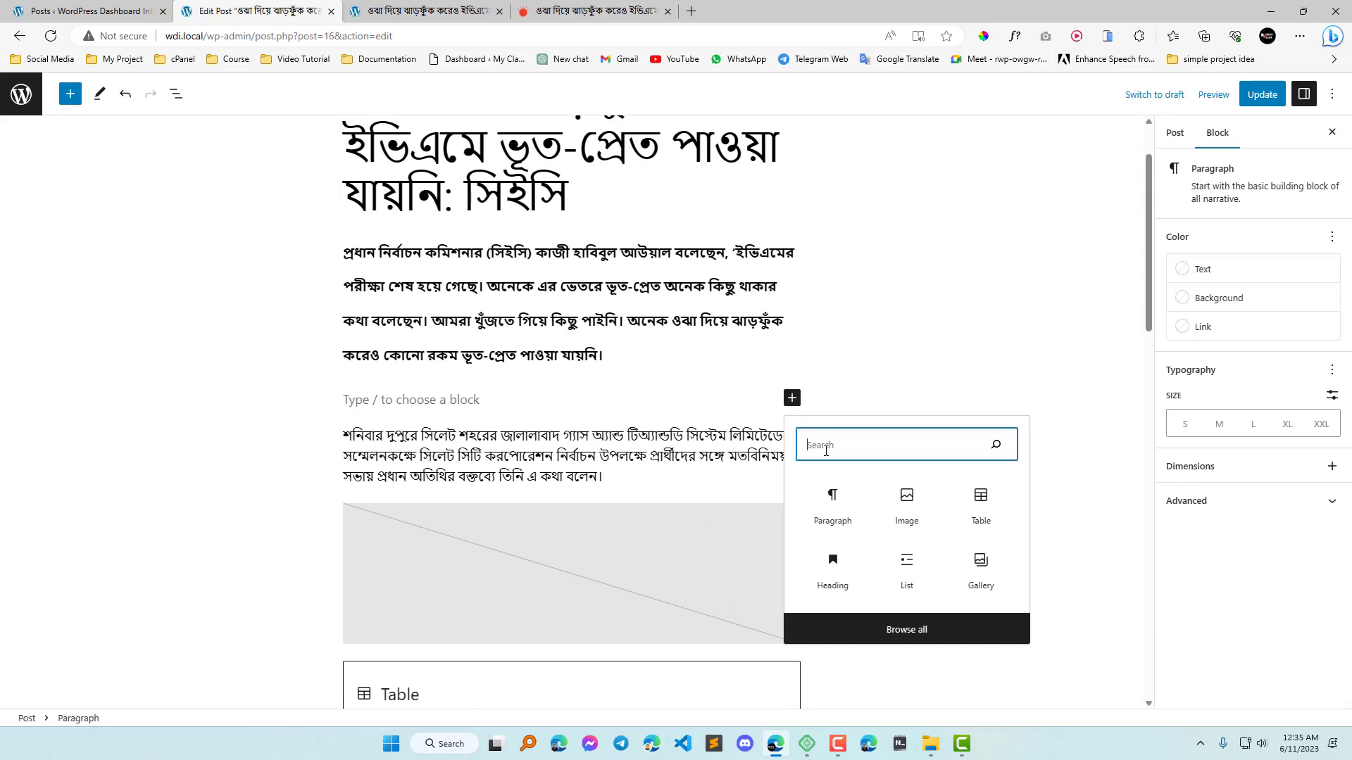
click(834, 499)
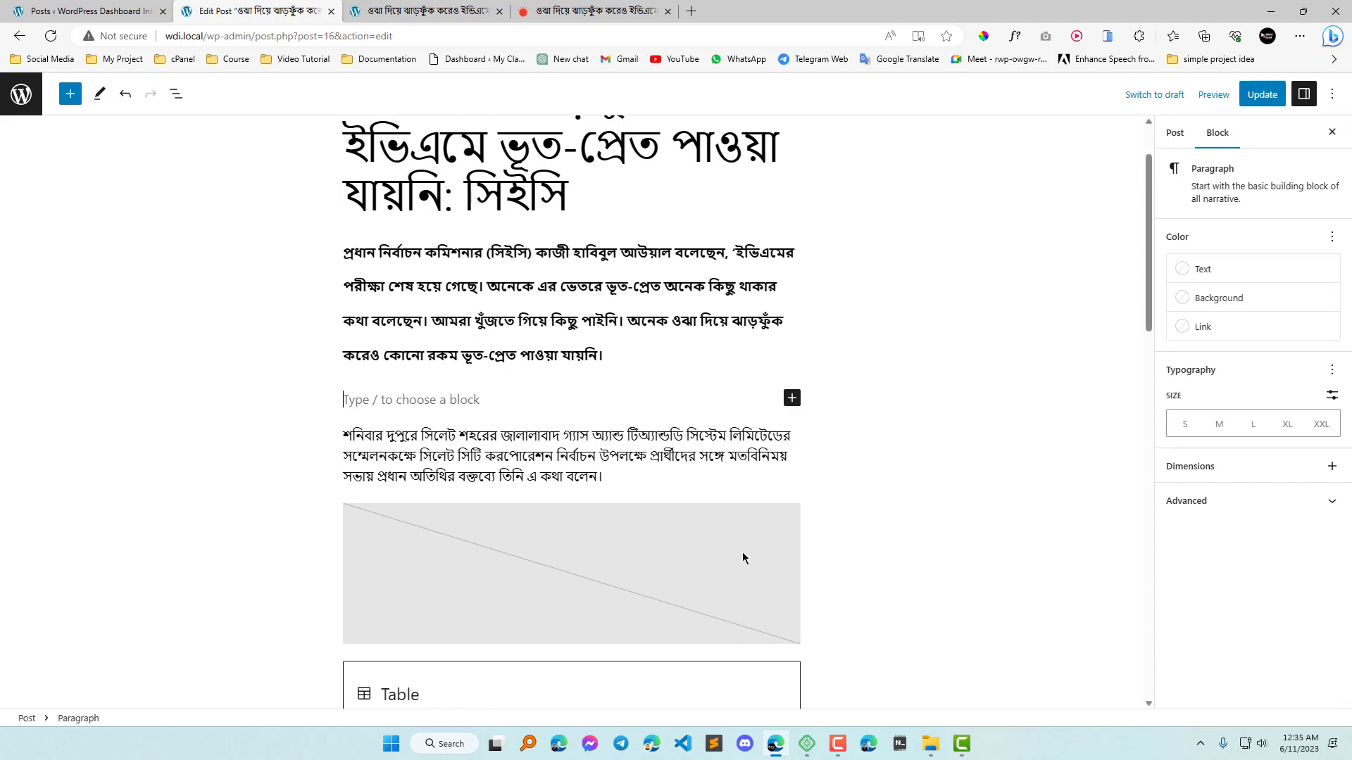
text(Welcome )
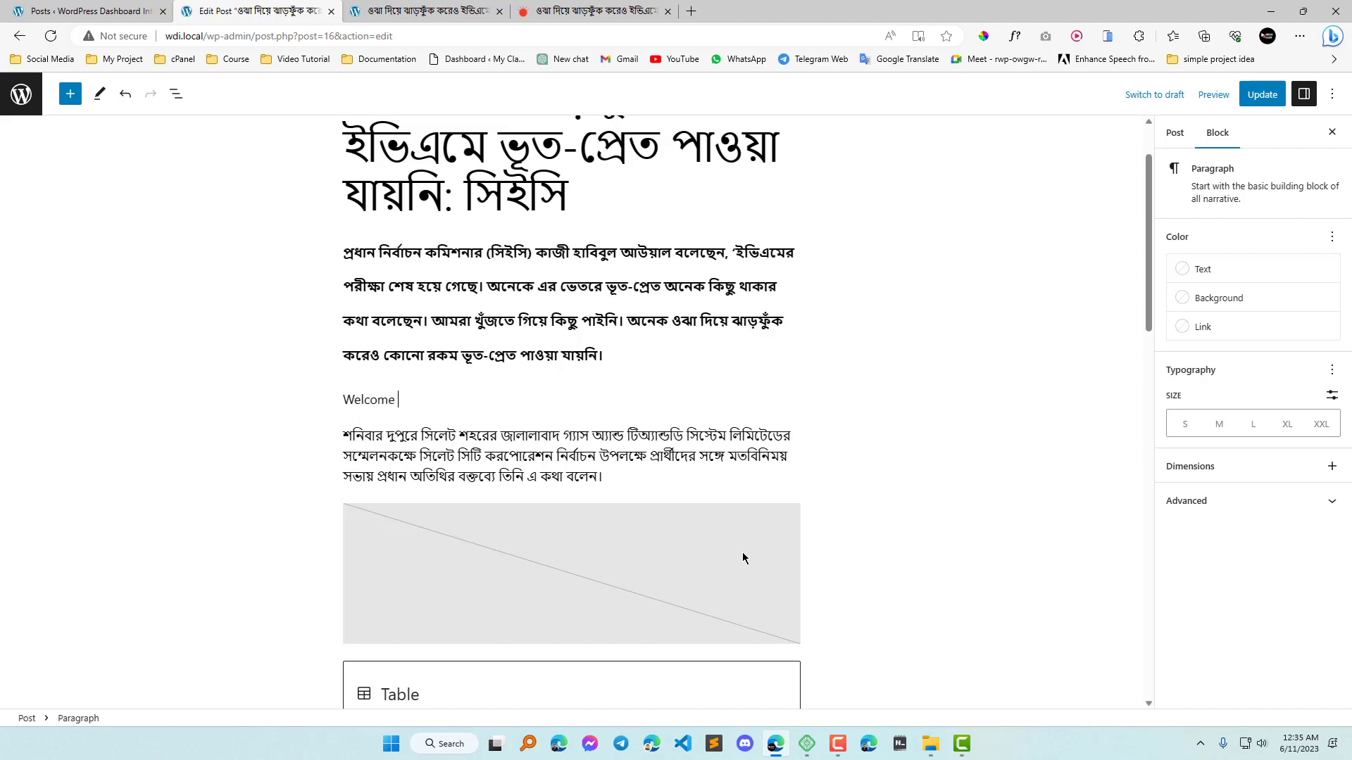
text(To WordPress 6.2)
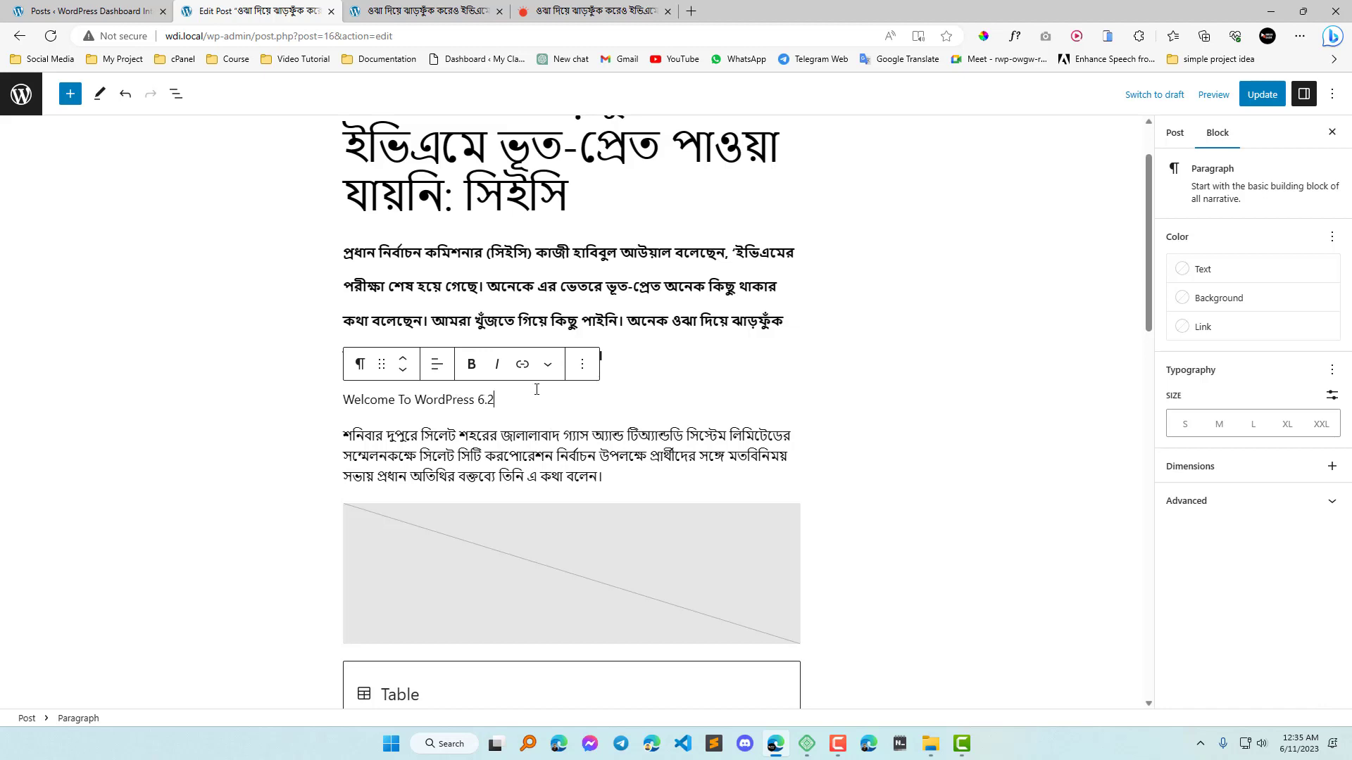
Copy the line "Welcome To WordPress 6.2" and replace the first paragraph's whole text with it.
triple_click(452, 399)
key(ctrl+c)
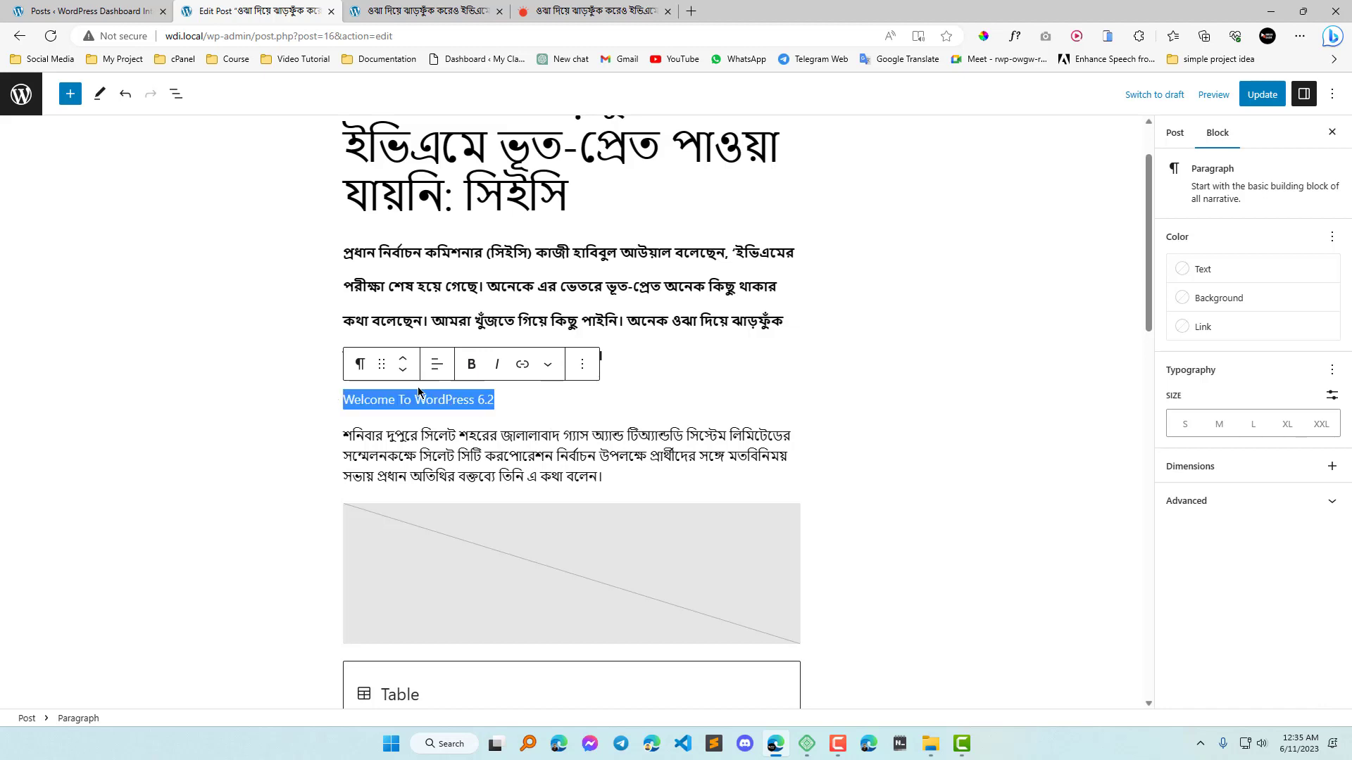
click(537, 286)
triple_click(614, 291)
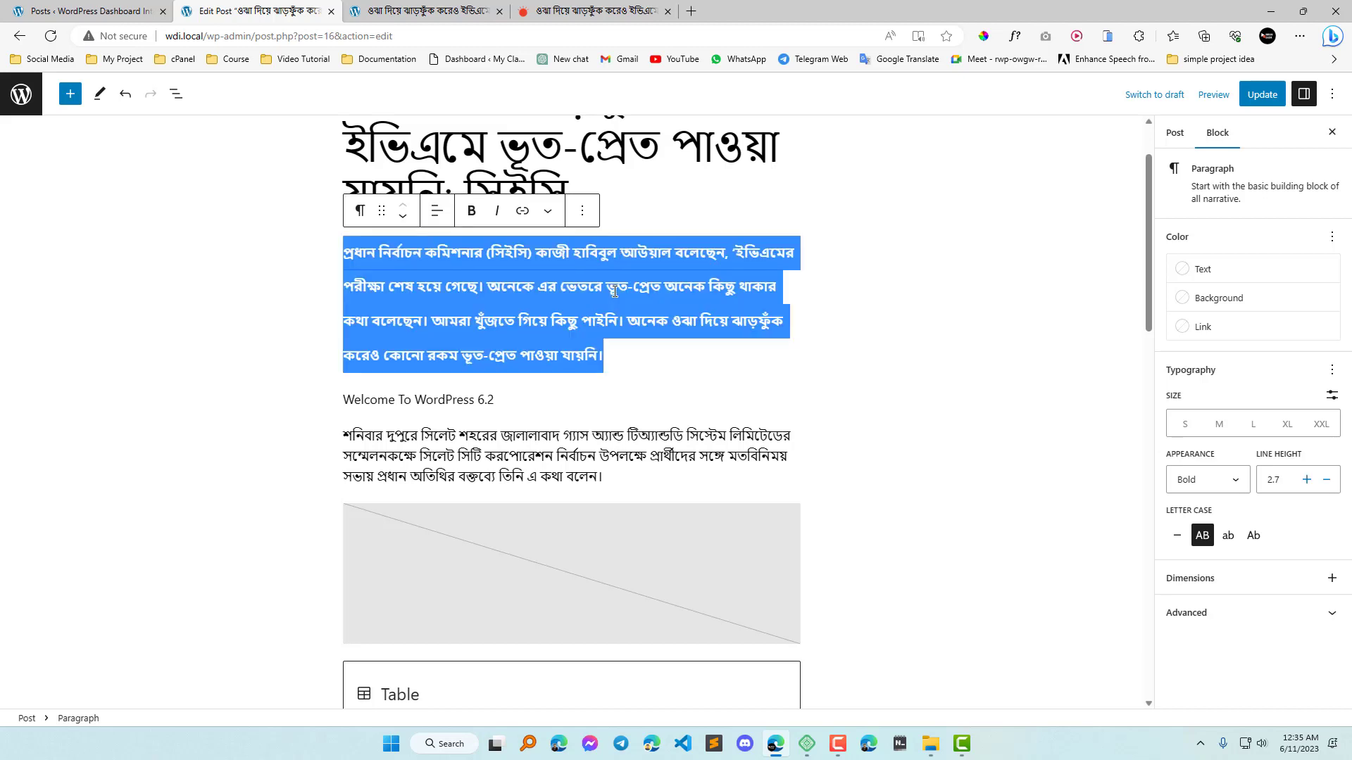
key(ctrl+v)
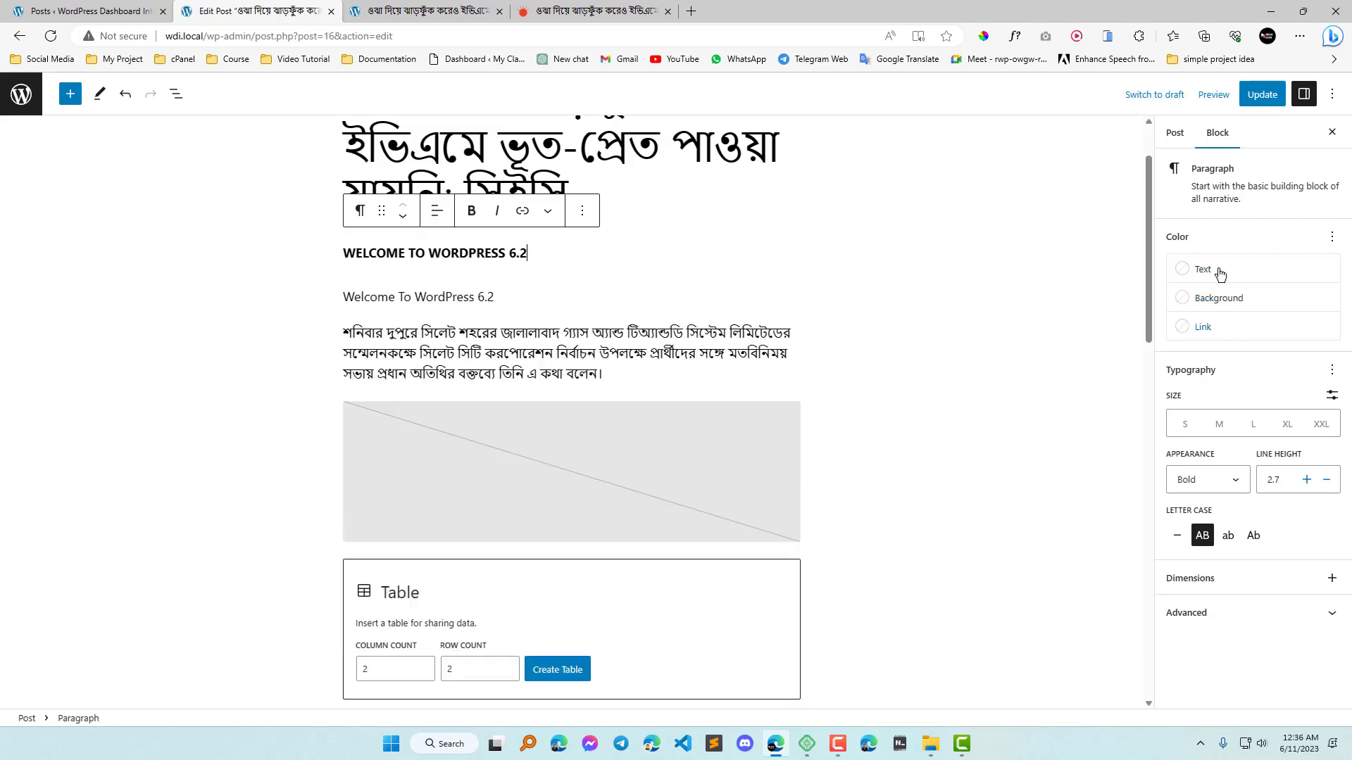
Remove the duplicate "Welcome To WordPress 6.2" paragraph below the bold one.
click(445, 295)
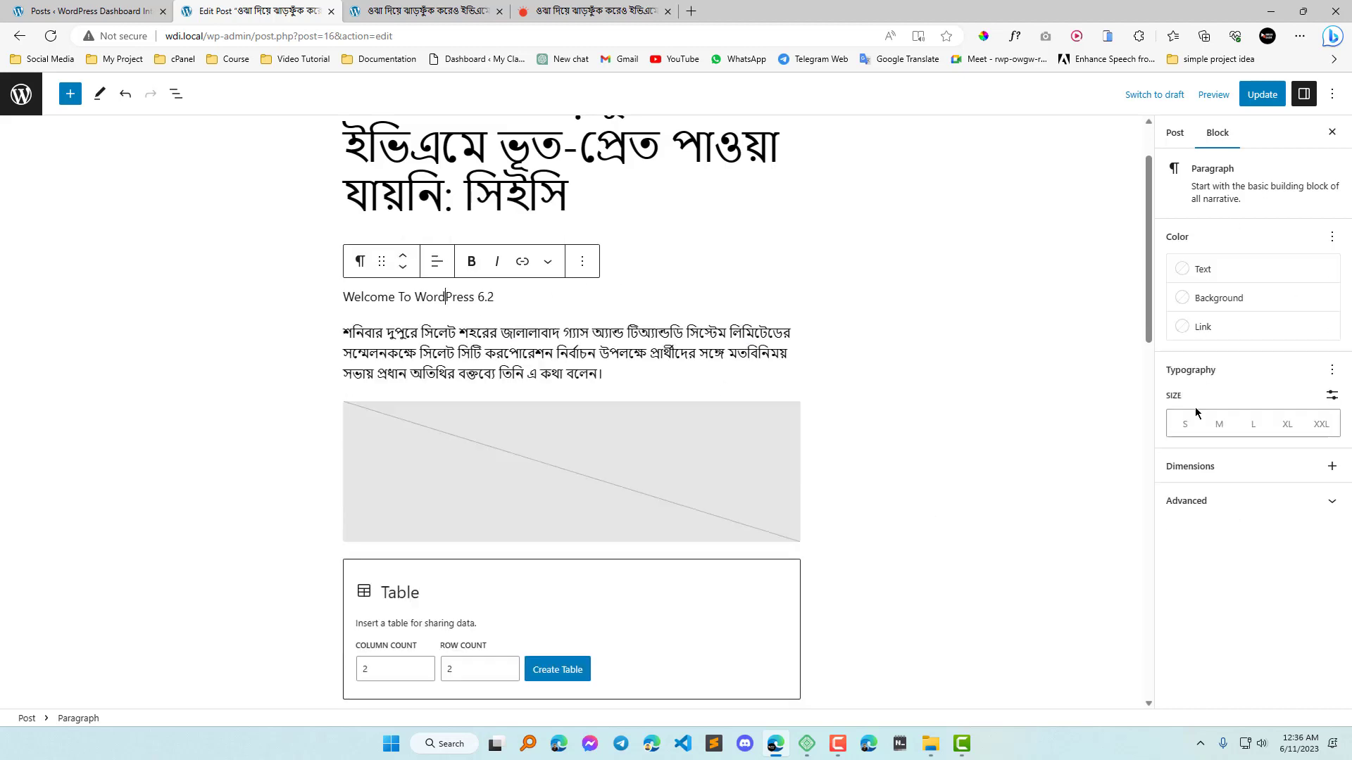
key(ctrl+z)
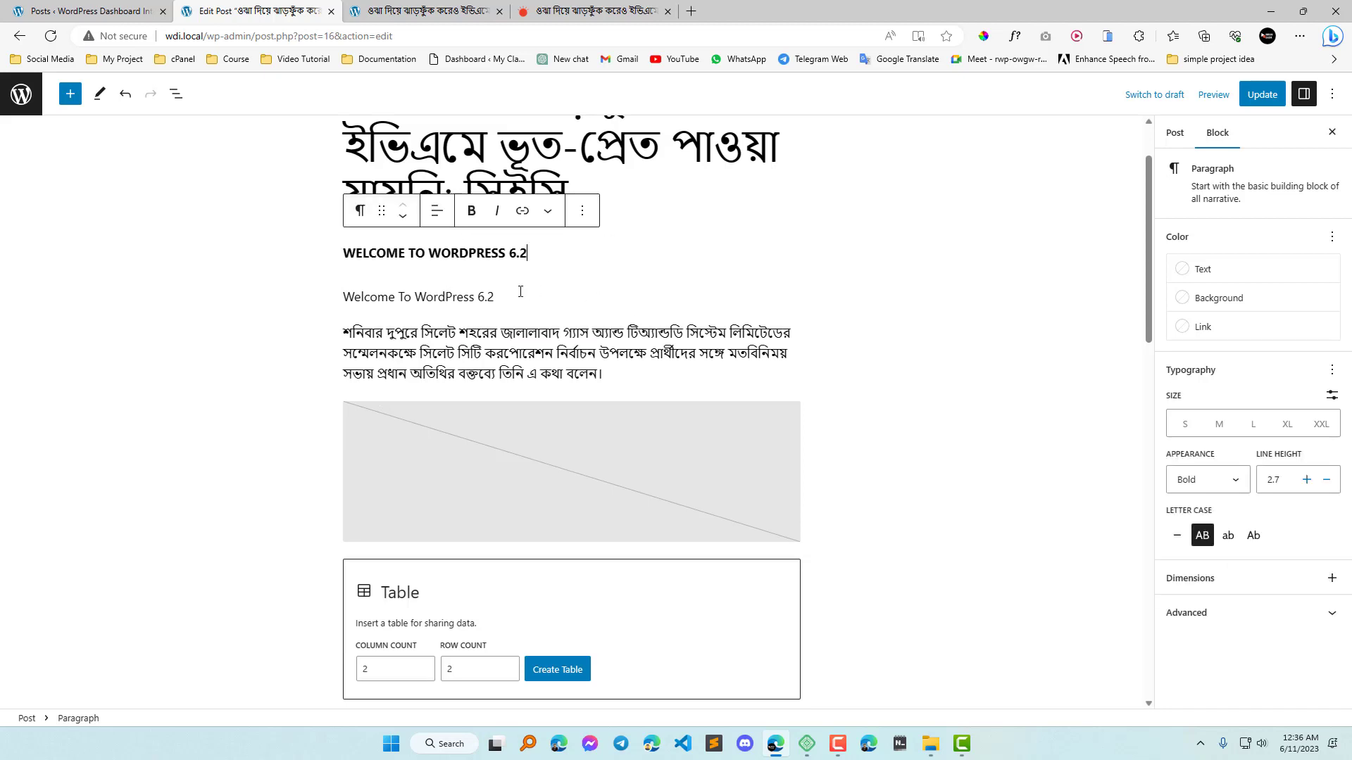
key(ctrl+shift+z)
click(582, 262)
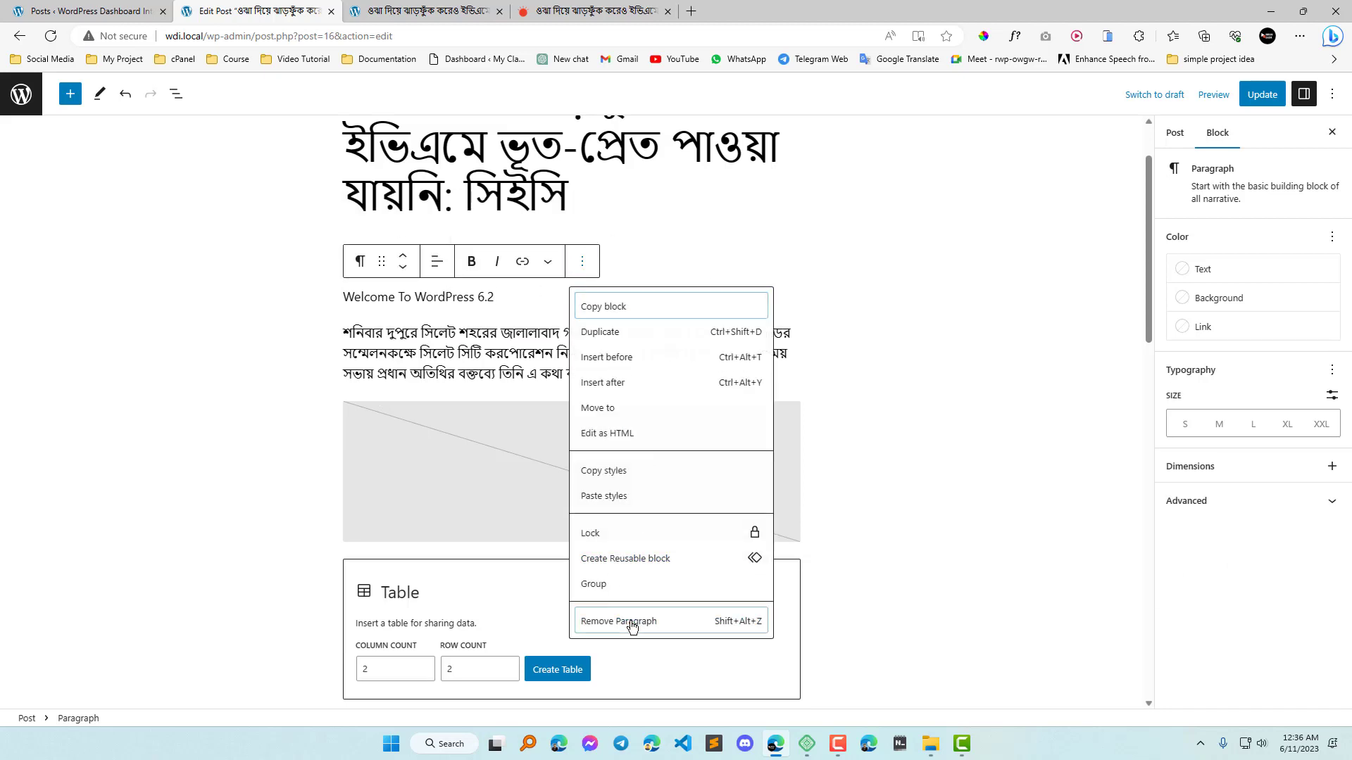
click(629, 619)
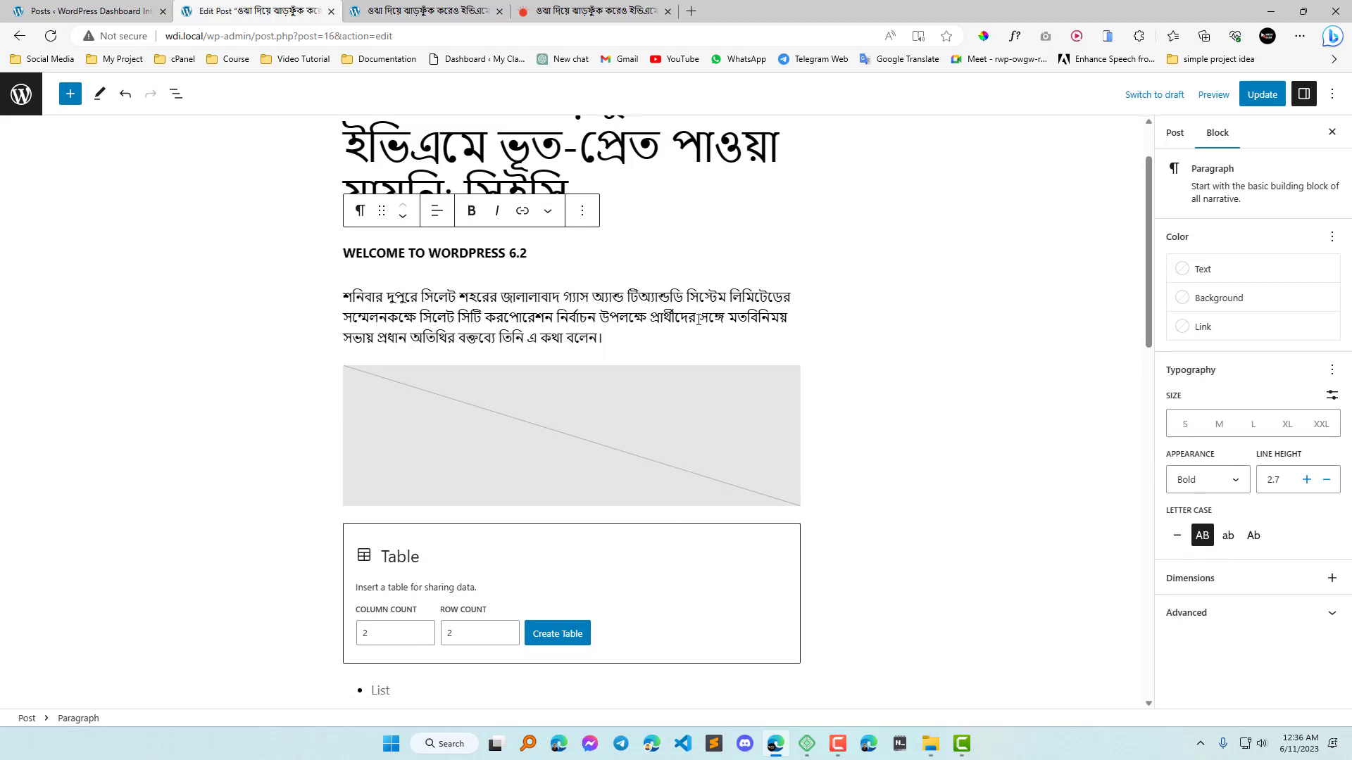
Try the uppercase, lowercase and capitalize letter cases on the "Welcome To WordPress 6.2" paragraph, ending with None.
click(1178, 538)
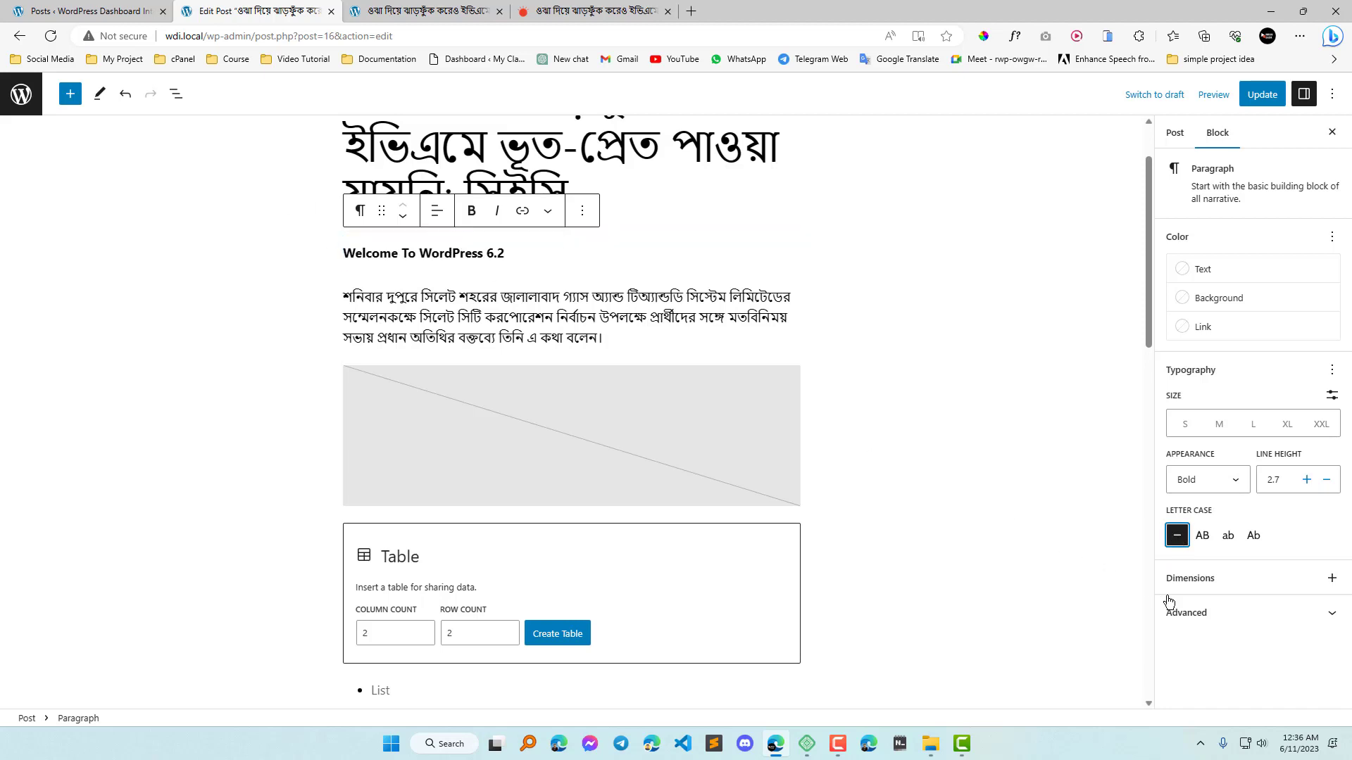
click(1202, 538)
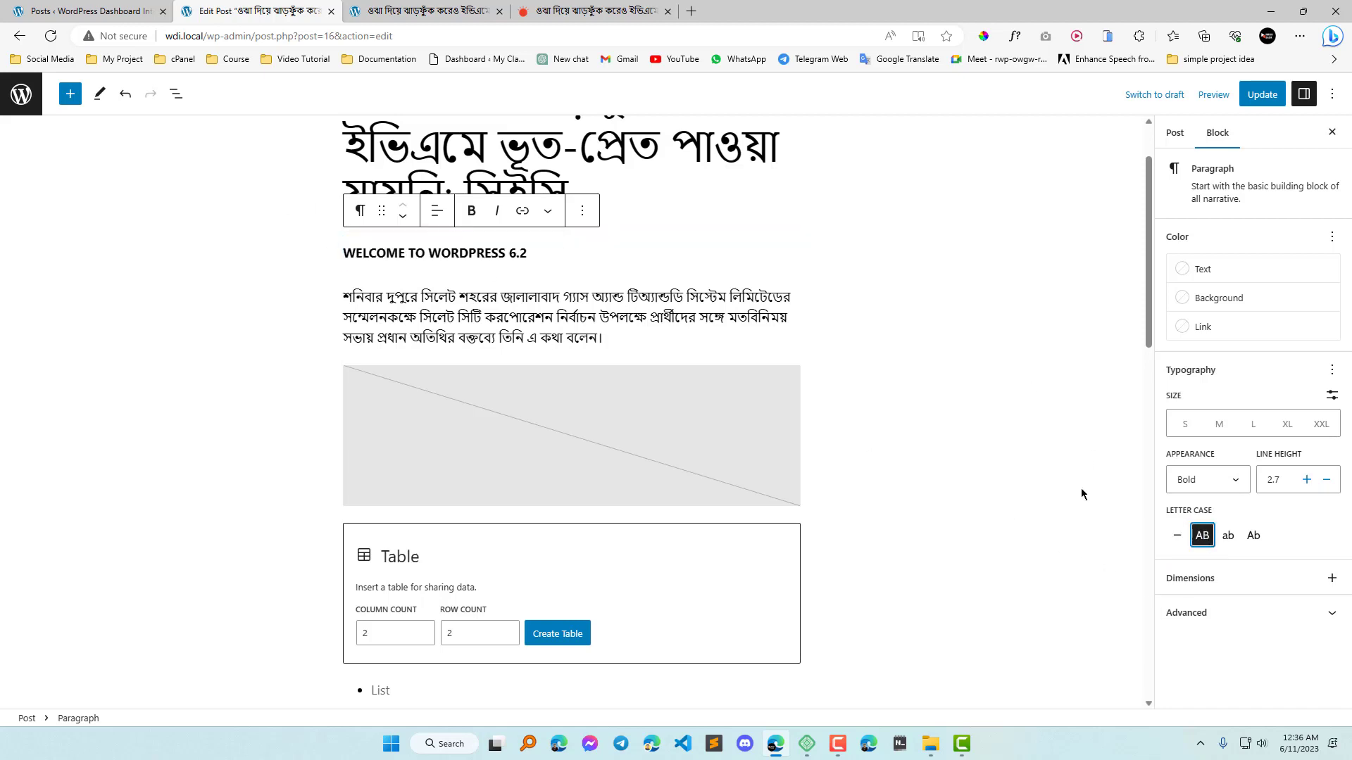
click(1228, 535)
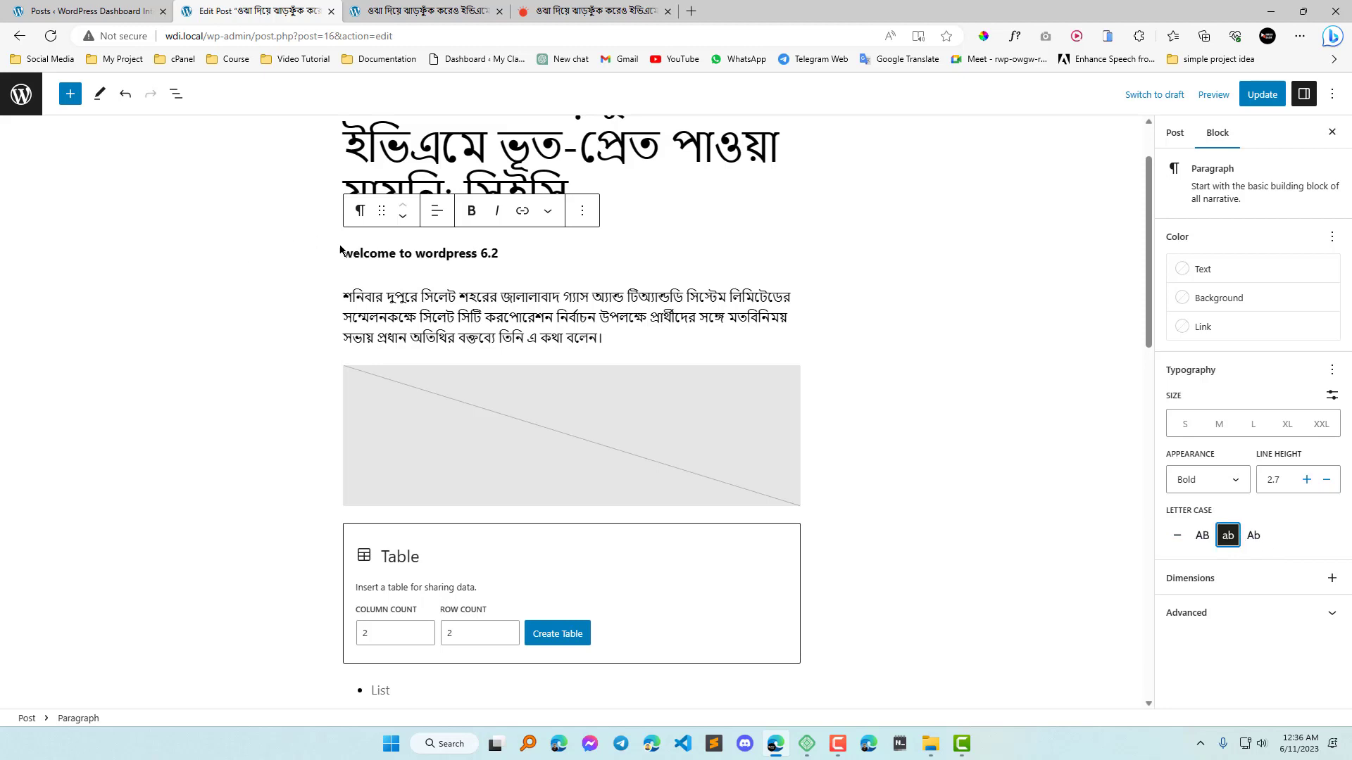
click(1203, 538)
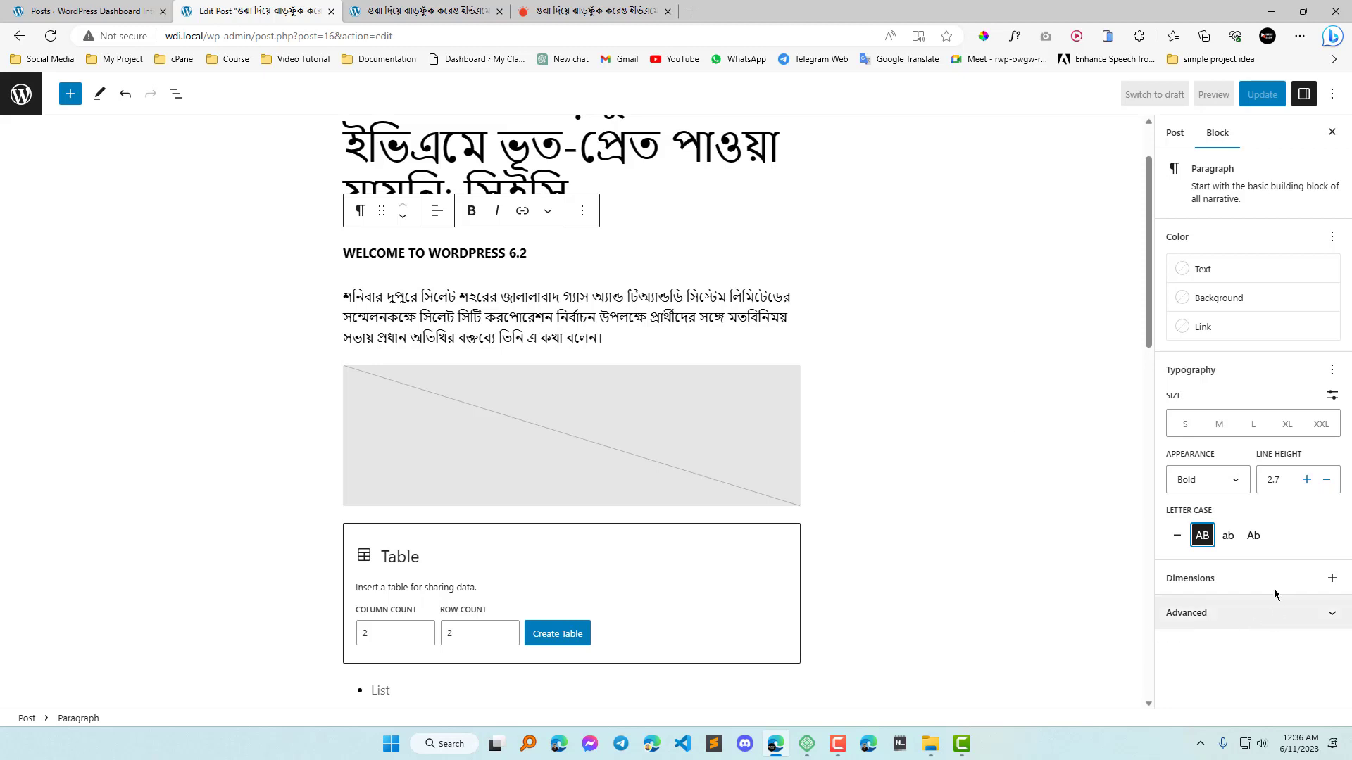
click(1254, 537)
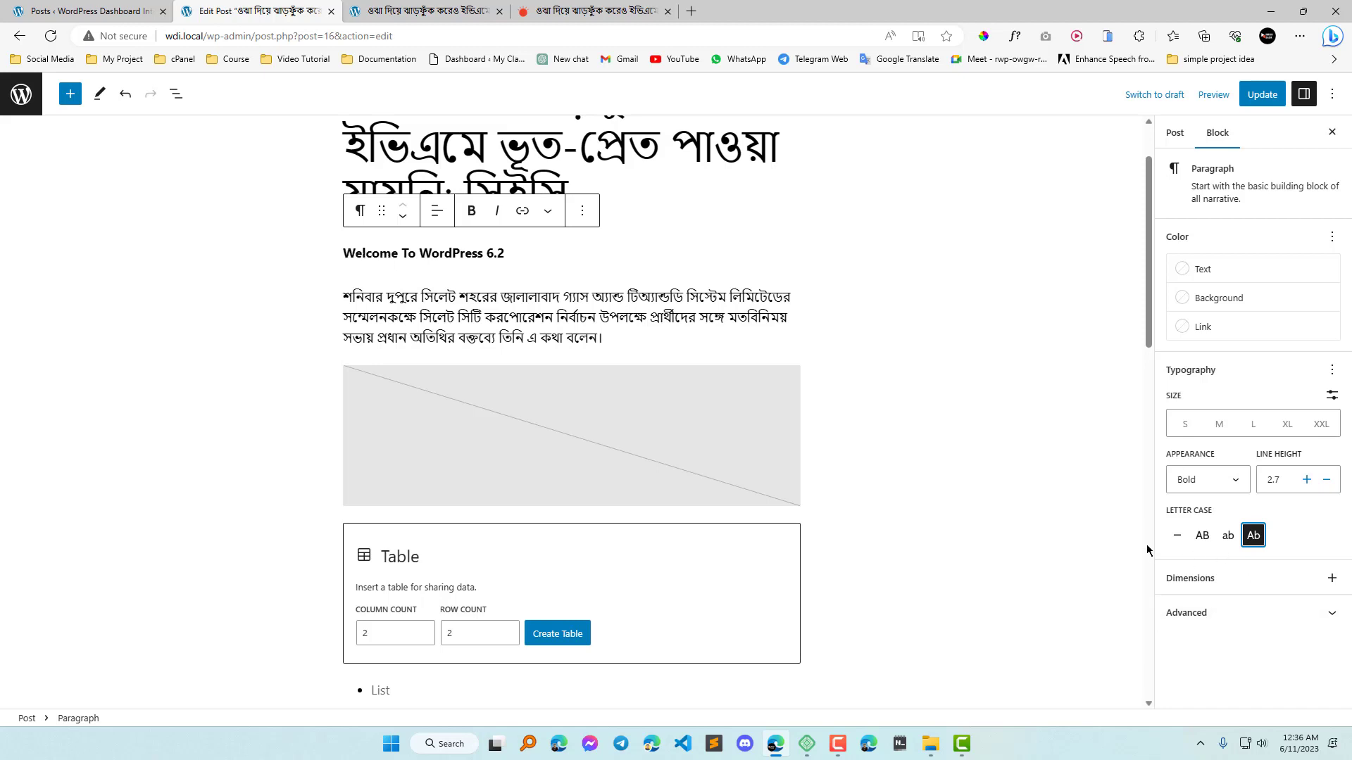
click(1177, 537)
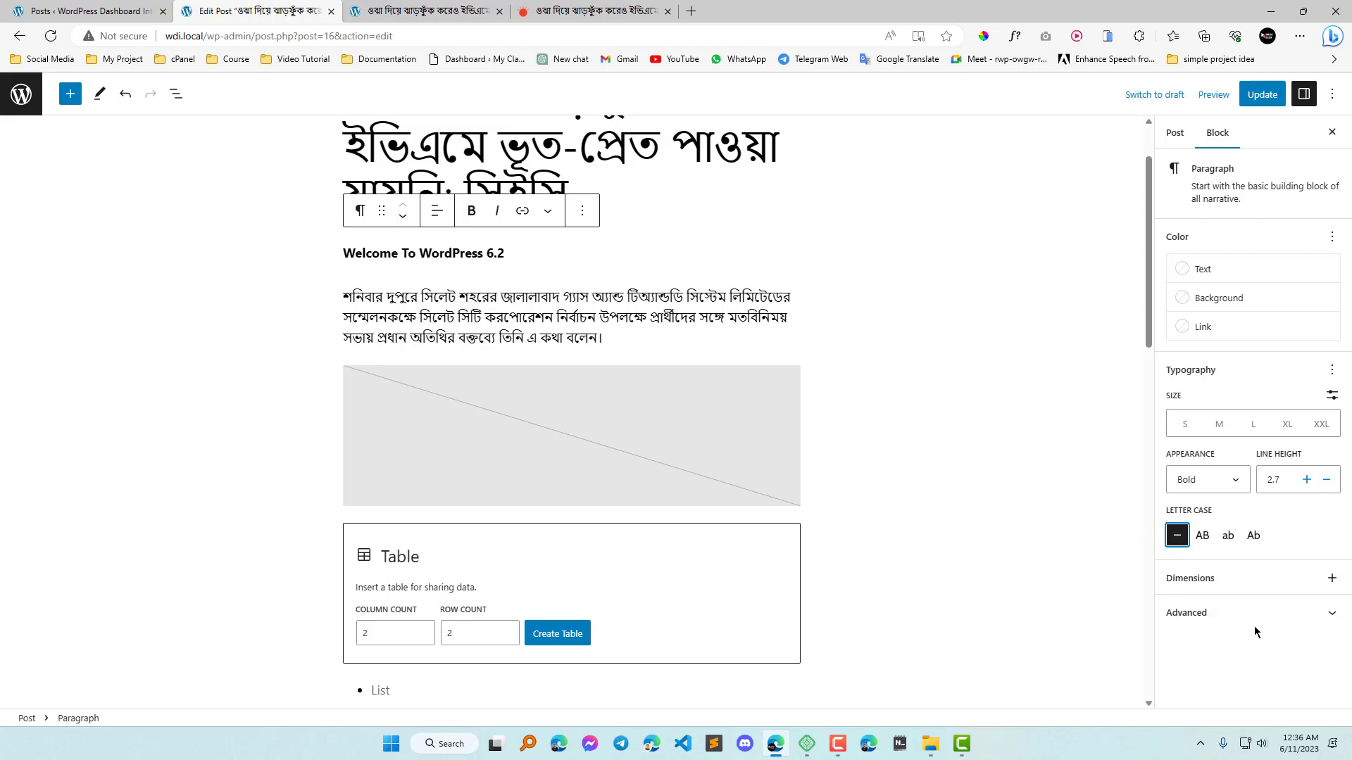
Add the Padding and Margin controls to the welcome paragraph's dimension settings.
click(1331, 579)
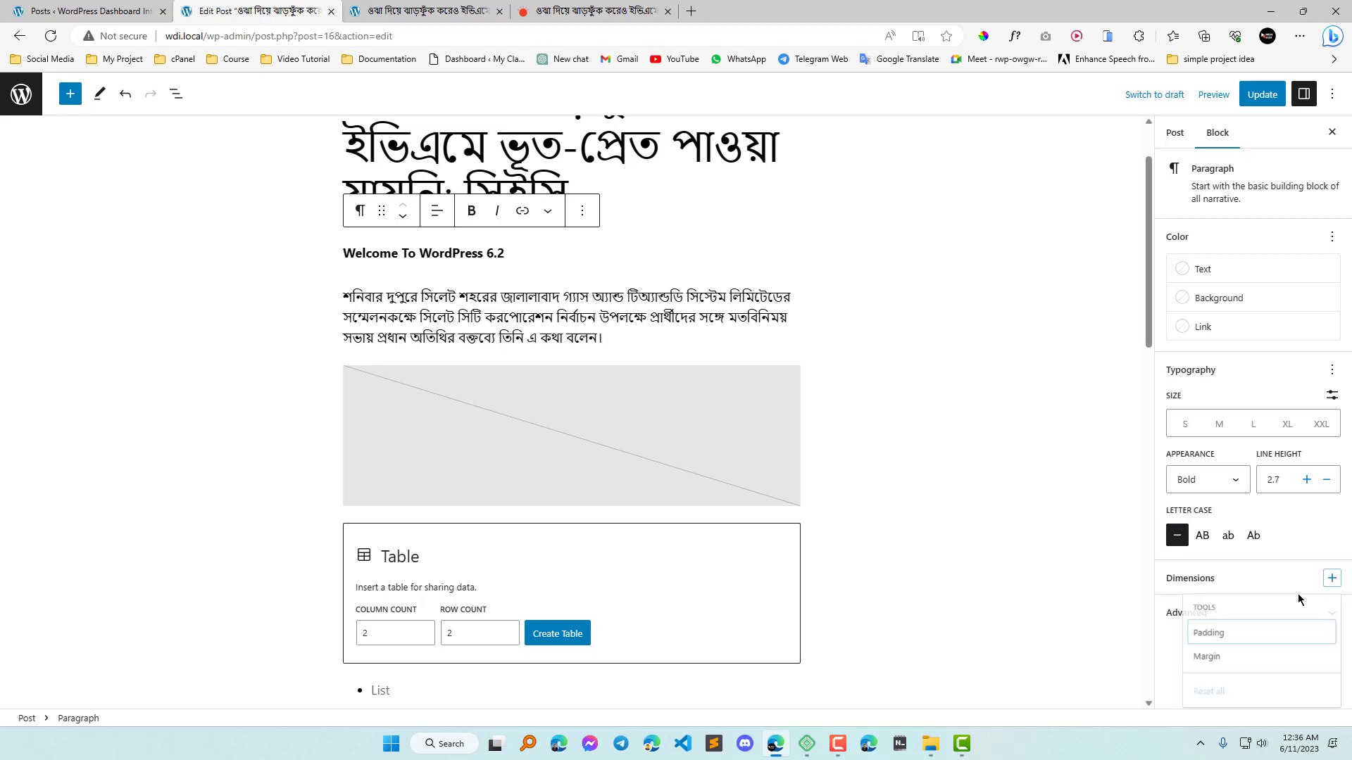
click(1233, 639)
click(1228, 663)
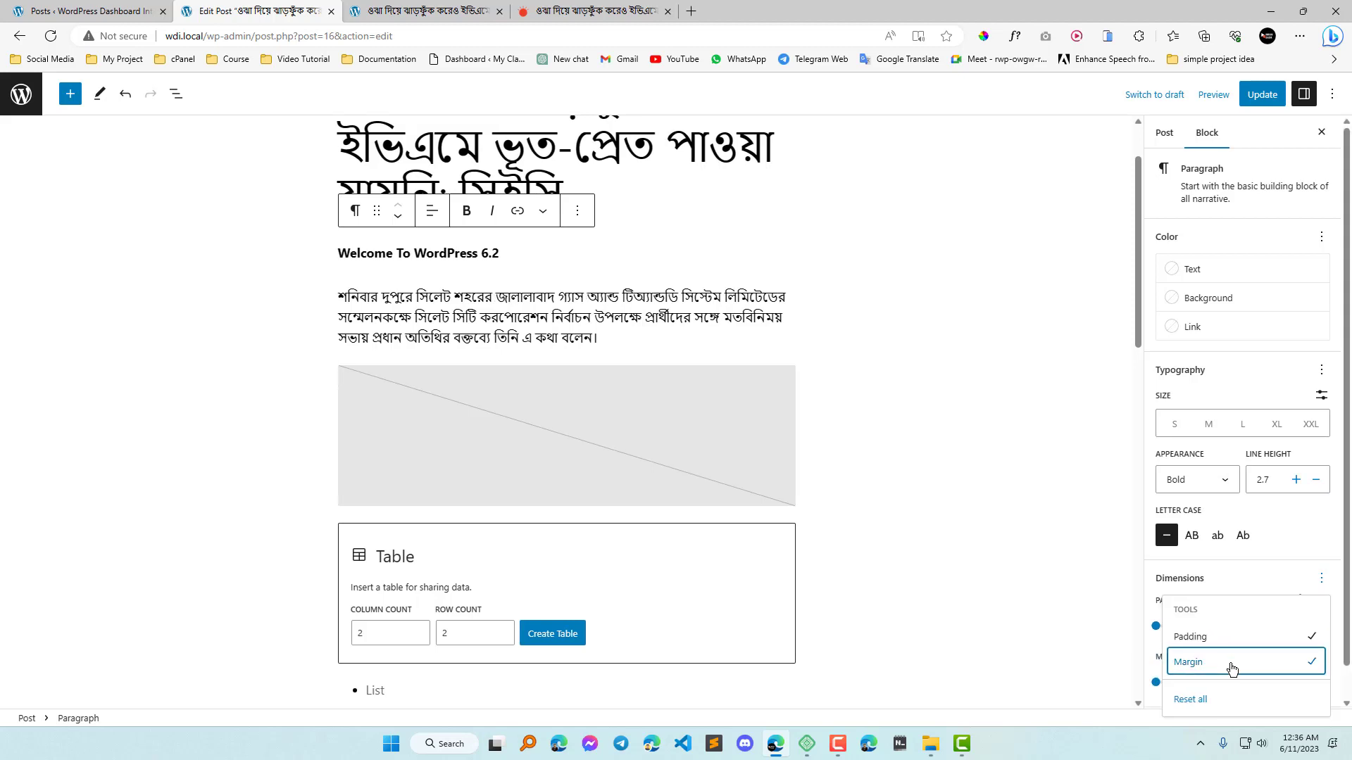
click(1253, 550)
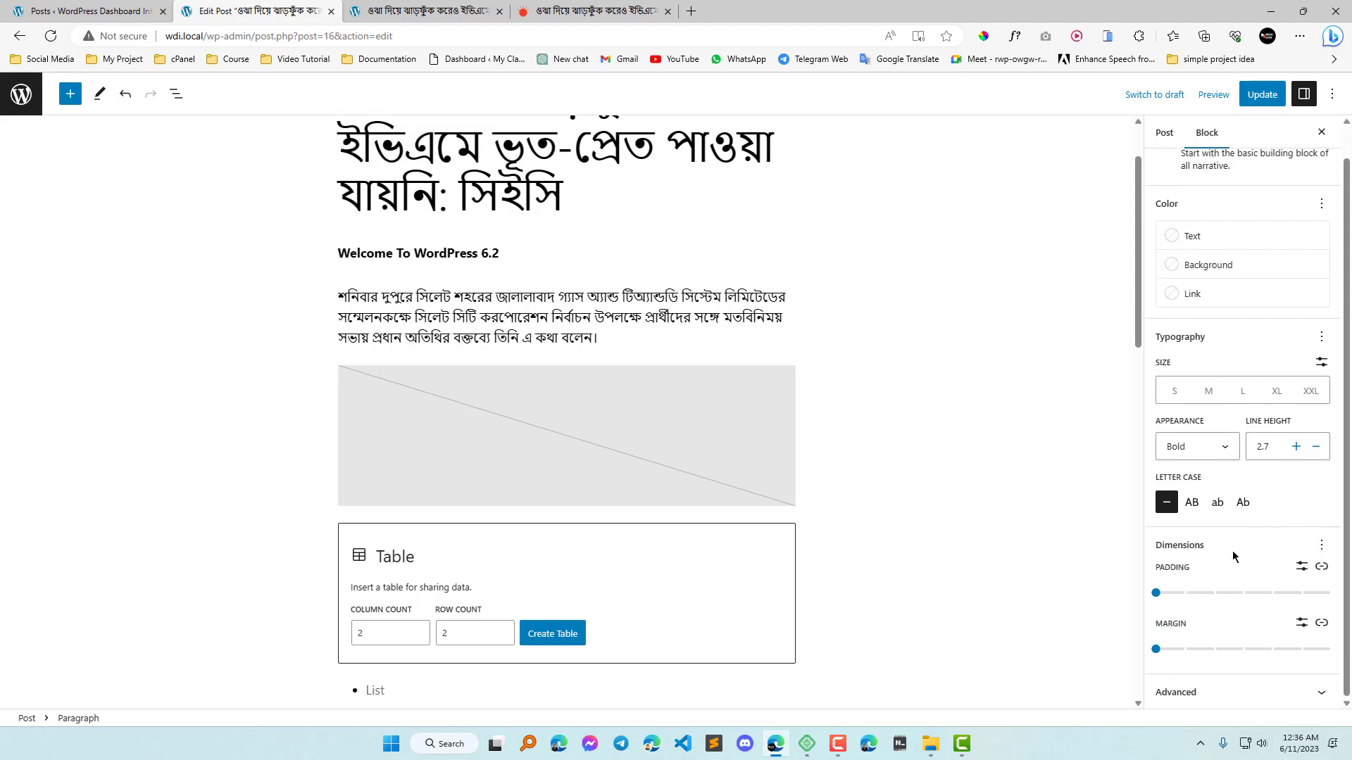
Give the welcome paragraph a solid black background and white text.
click(1222, 266)
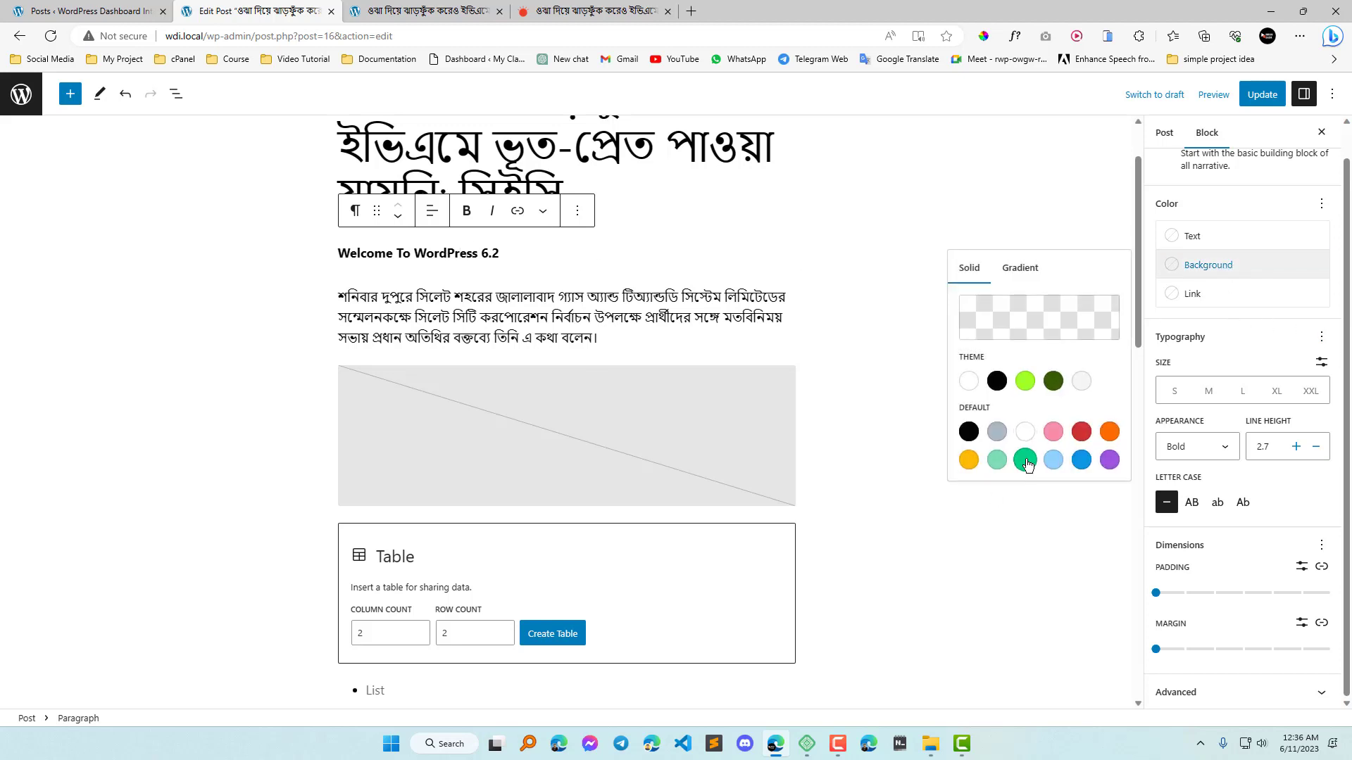
click(968, 431)
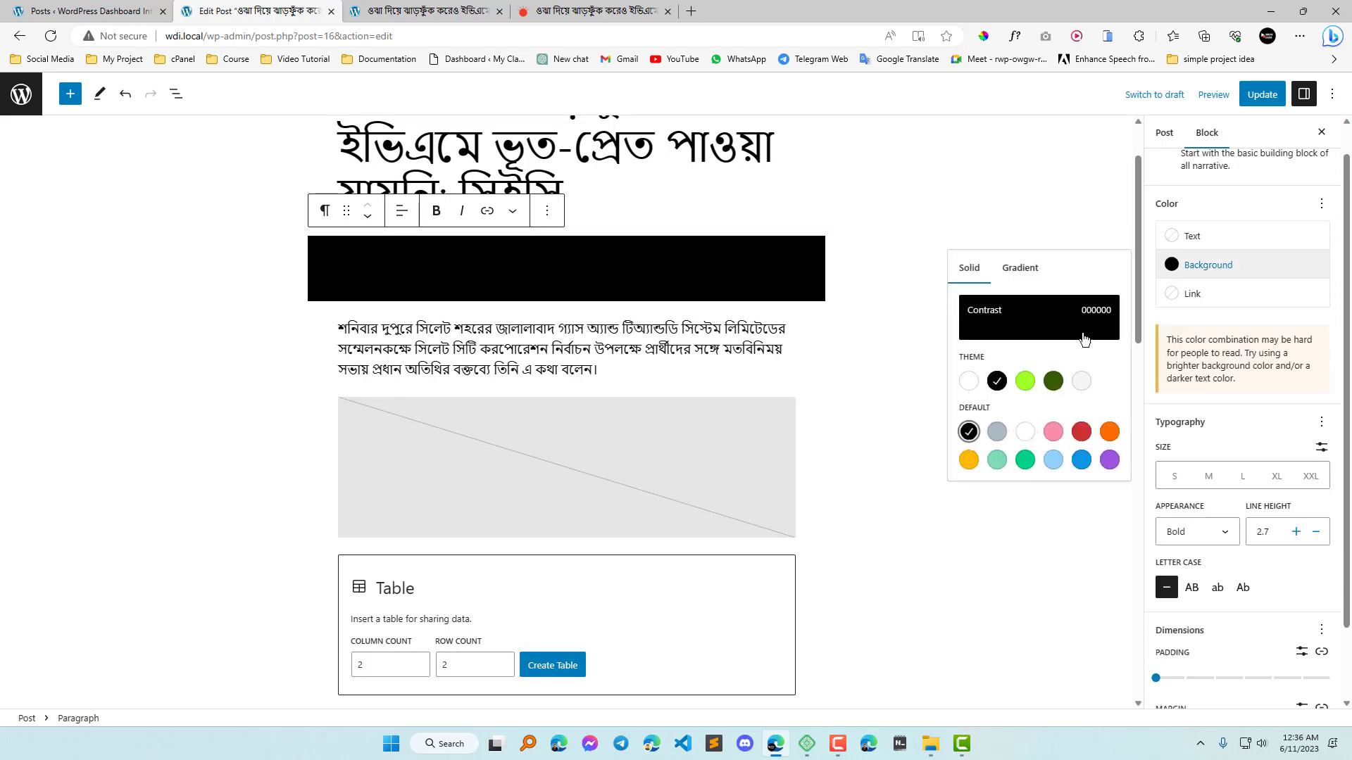
click(1192, 236)
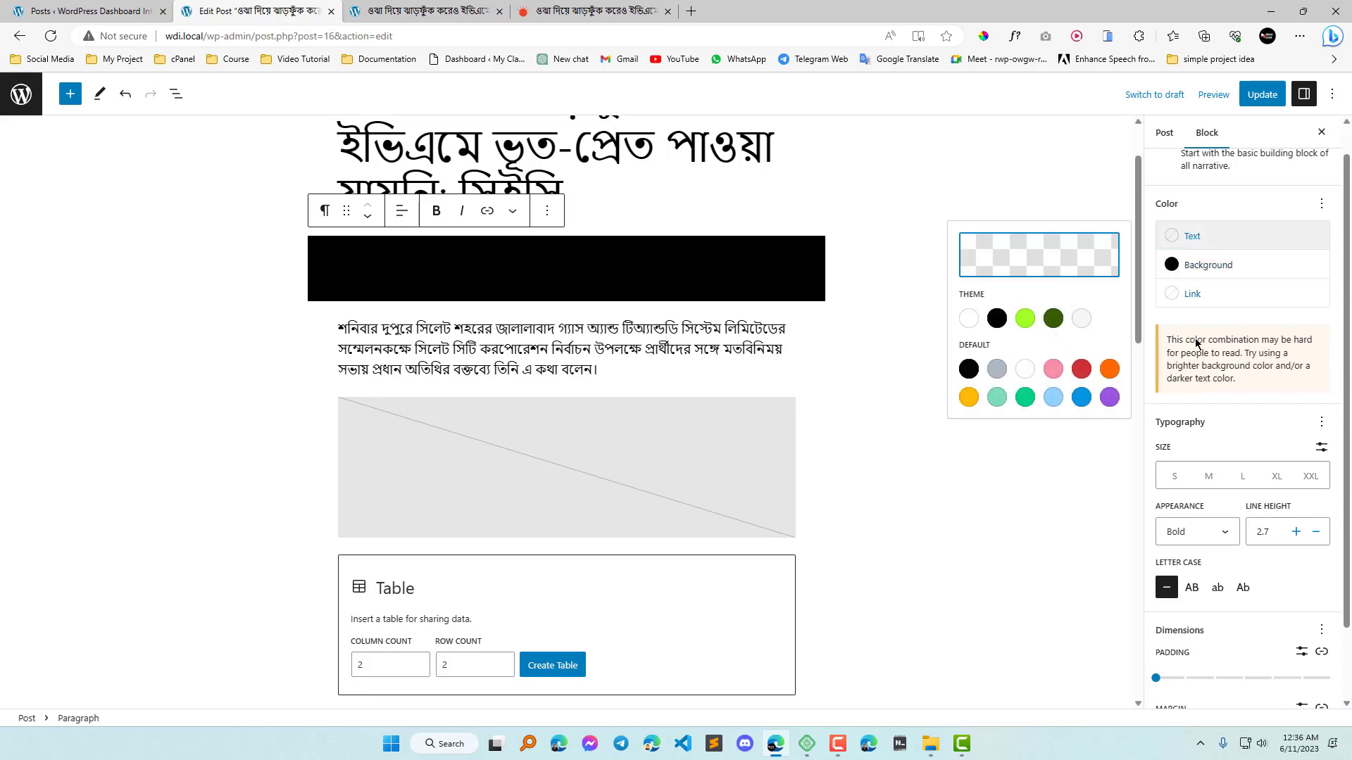
click(969, 320)
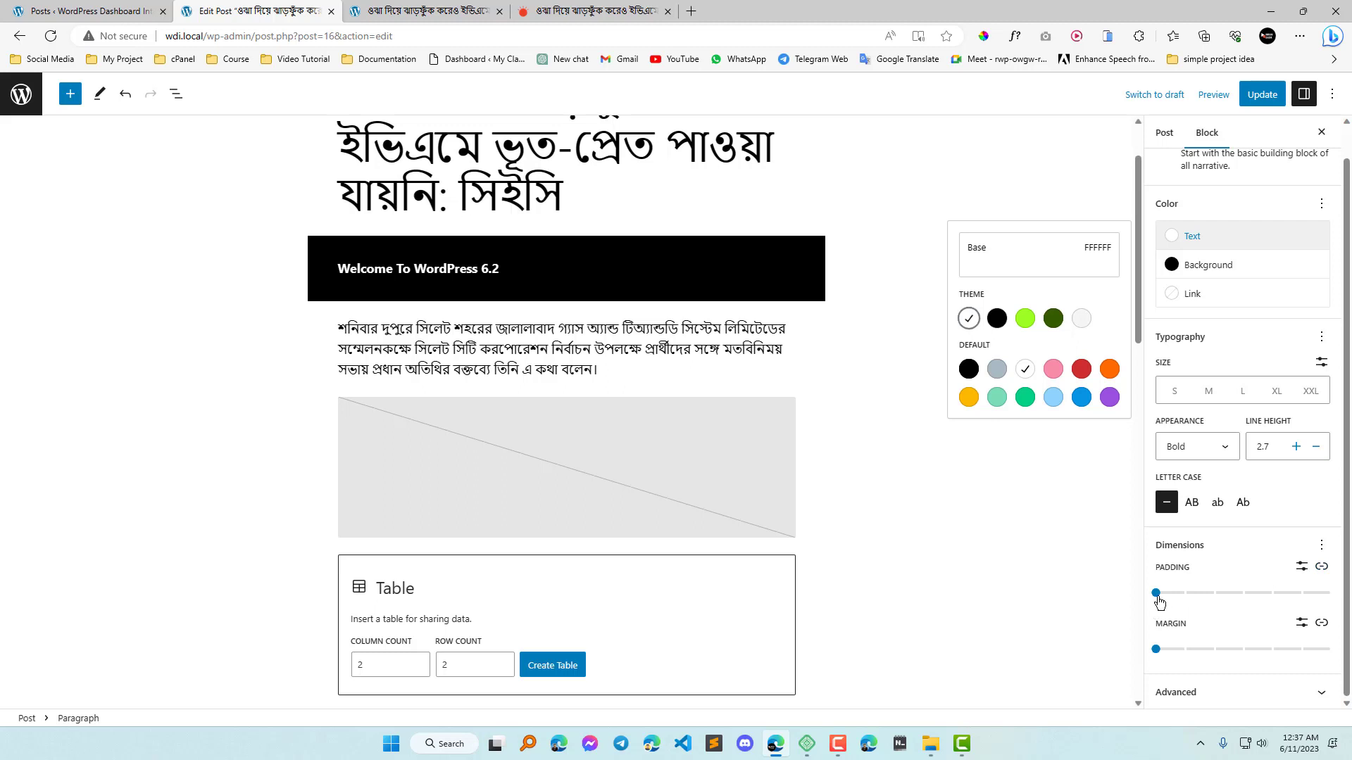
Try padding of 3 on every side of the welcome paragraph, and with sides unlinked, top 1, right 4 and bottom 2.
drag(1157, 594, 1242, 596)
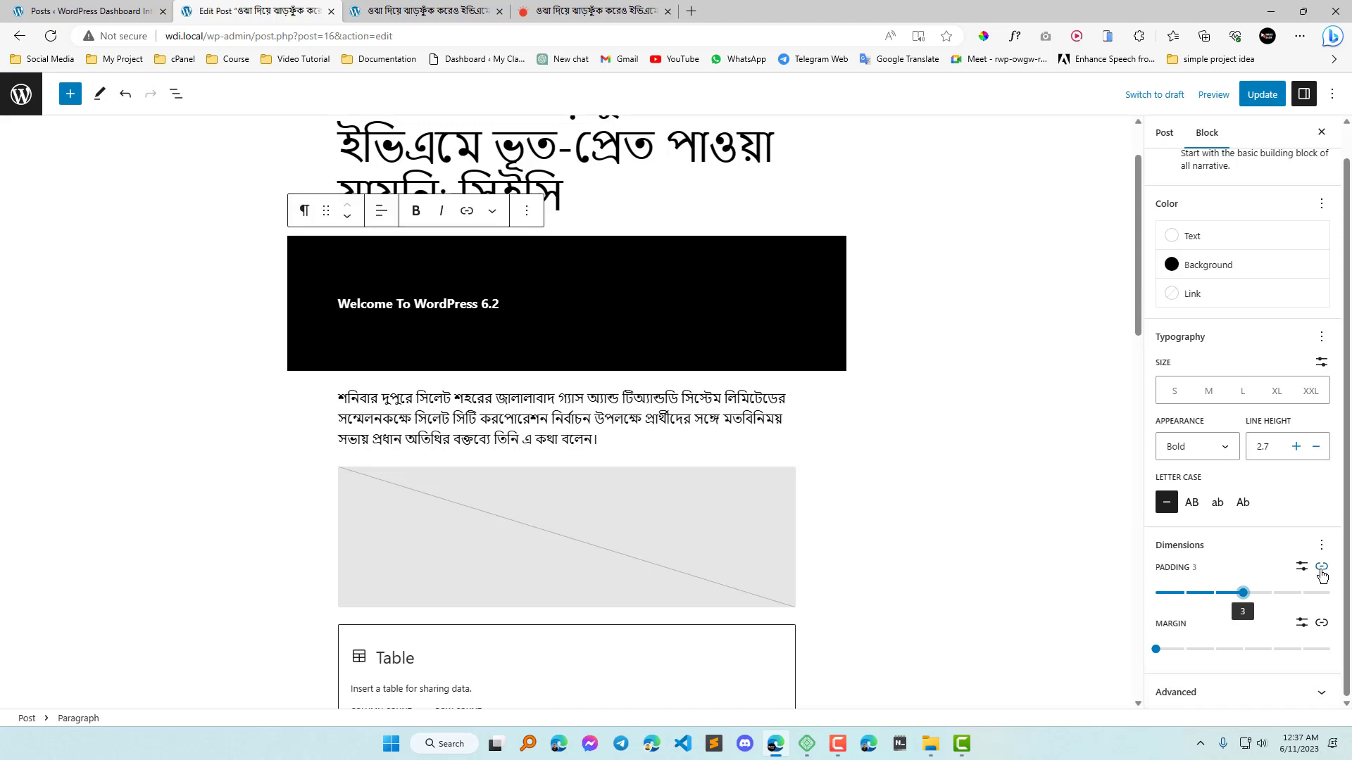
click(1322, 568)
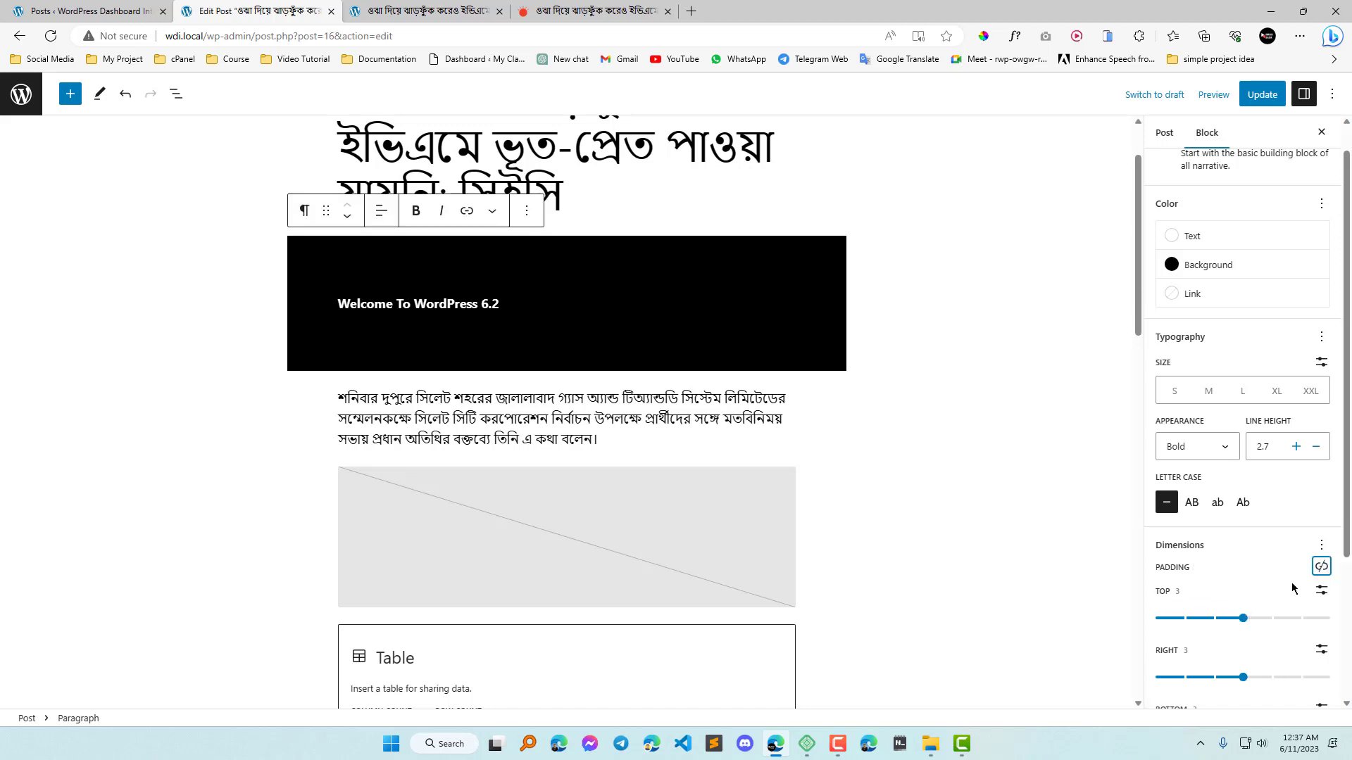
scroll(1292, 588, down, 3)
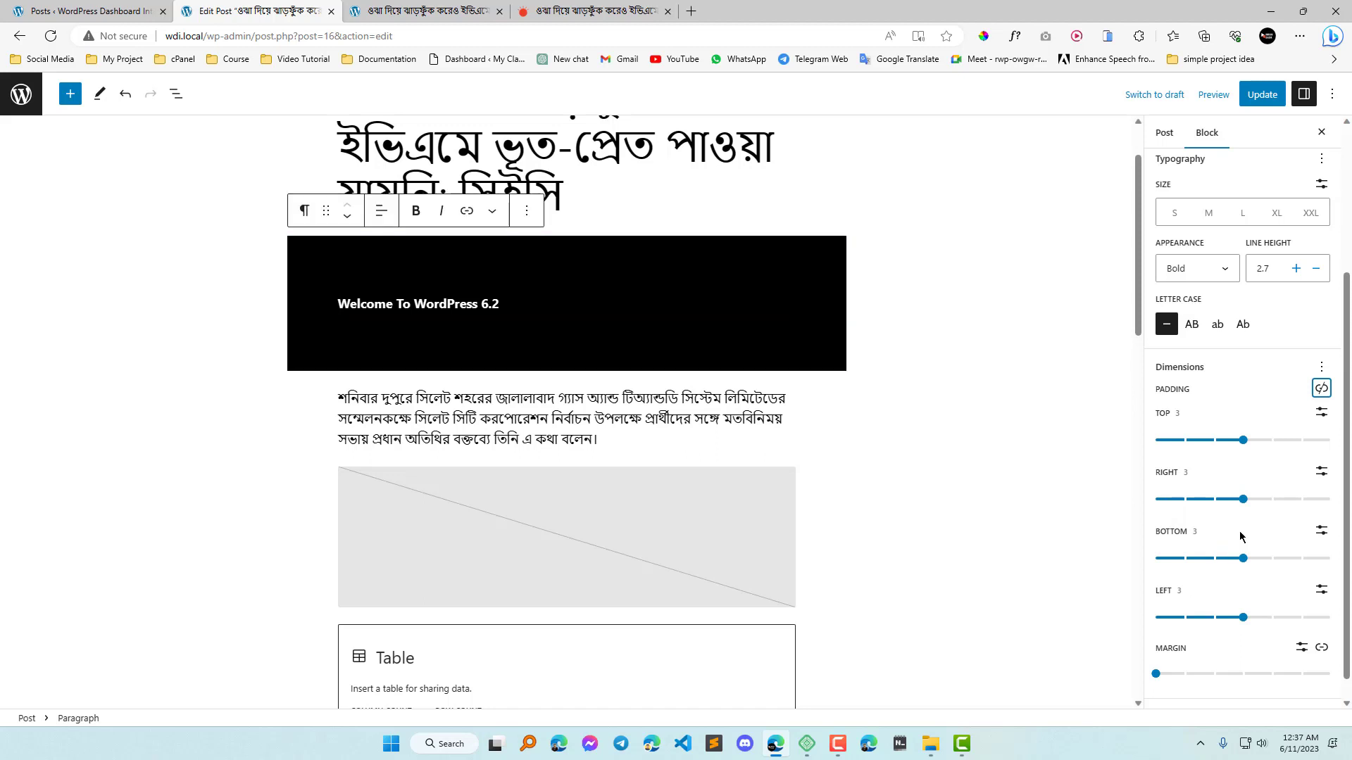
drag(1243, 441, 1183, 439)
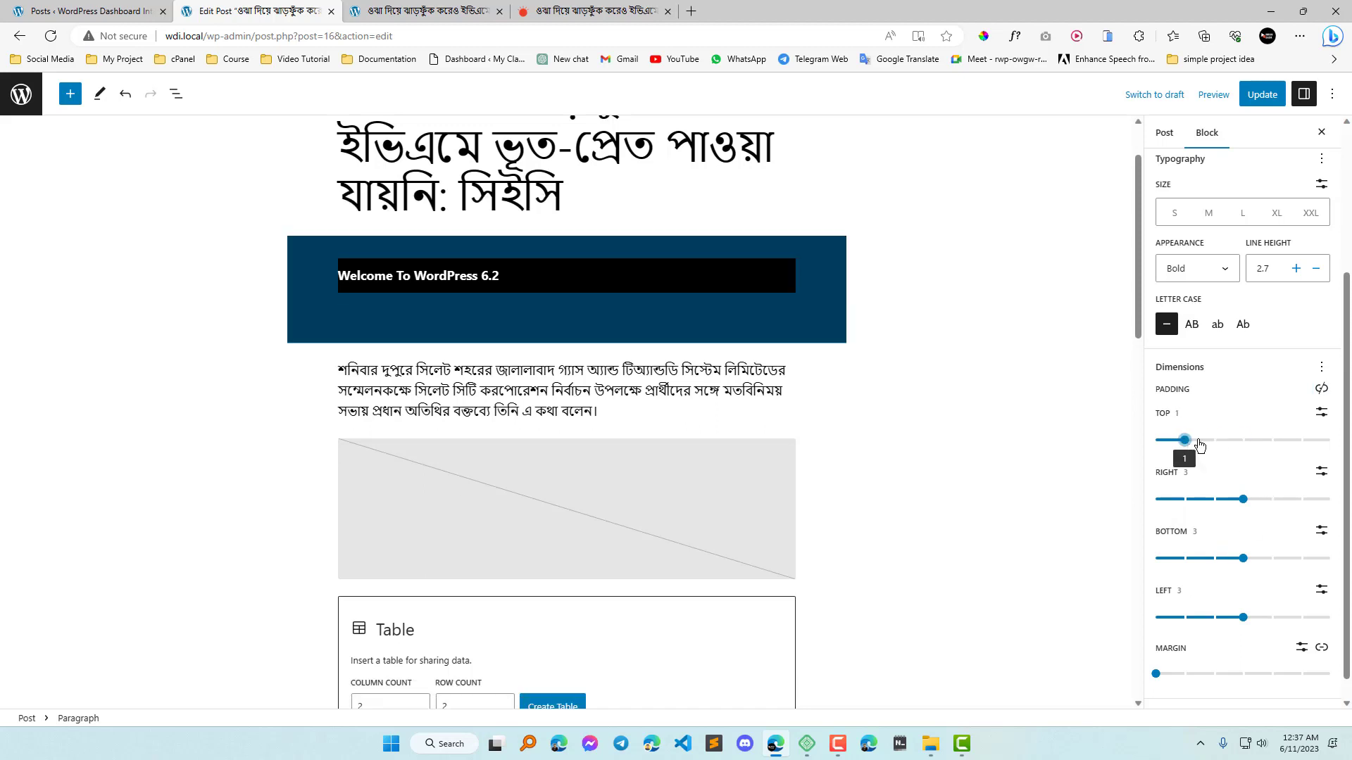
click(1262, 504)
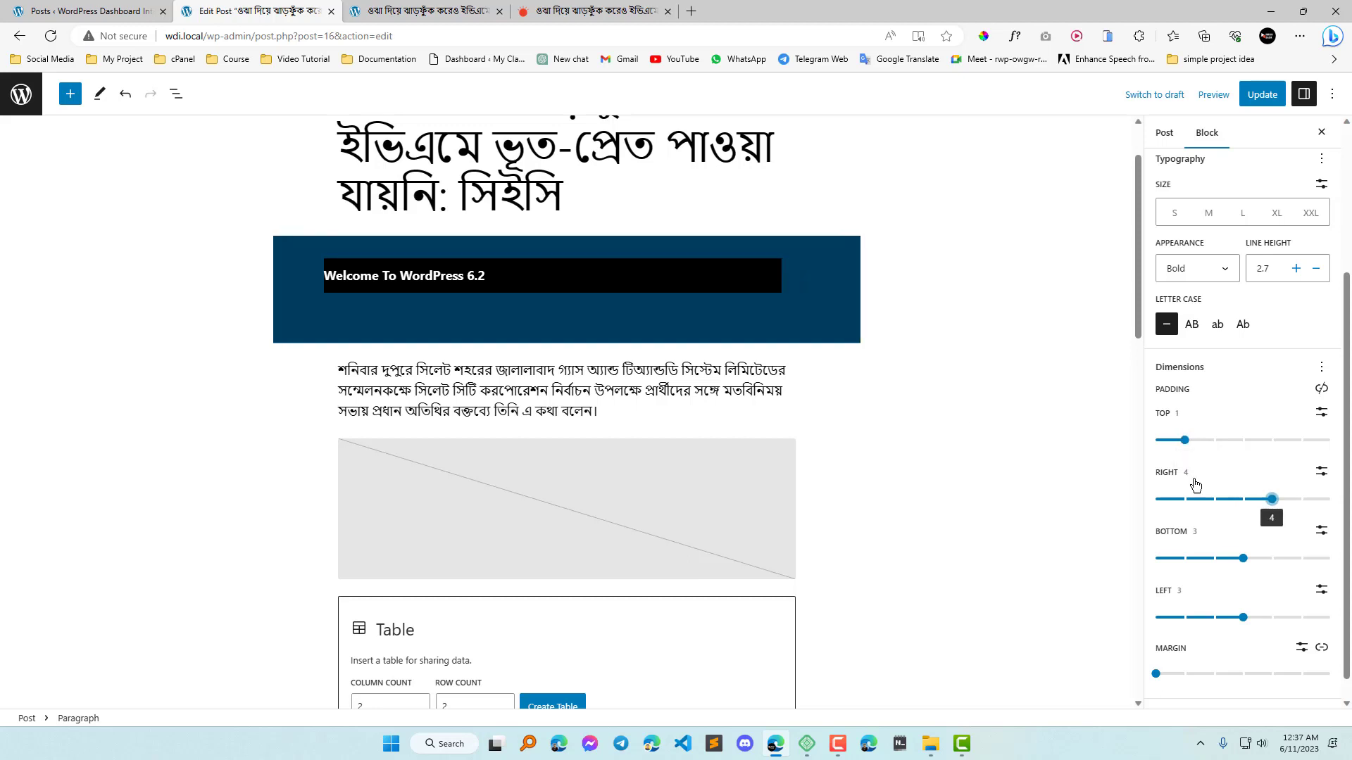
drag(1242, 559, 1212, 560)
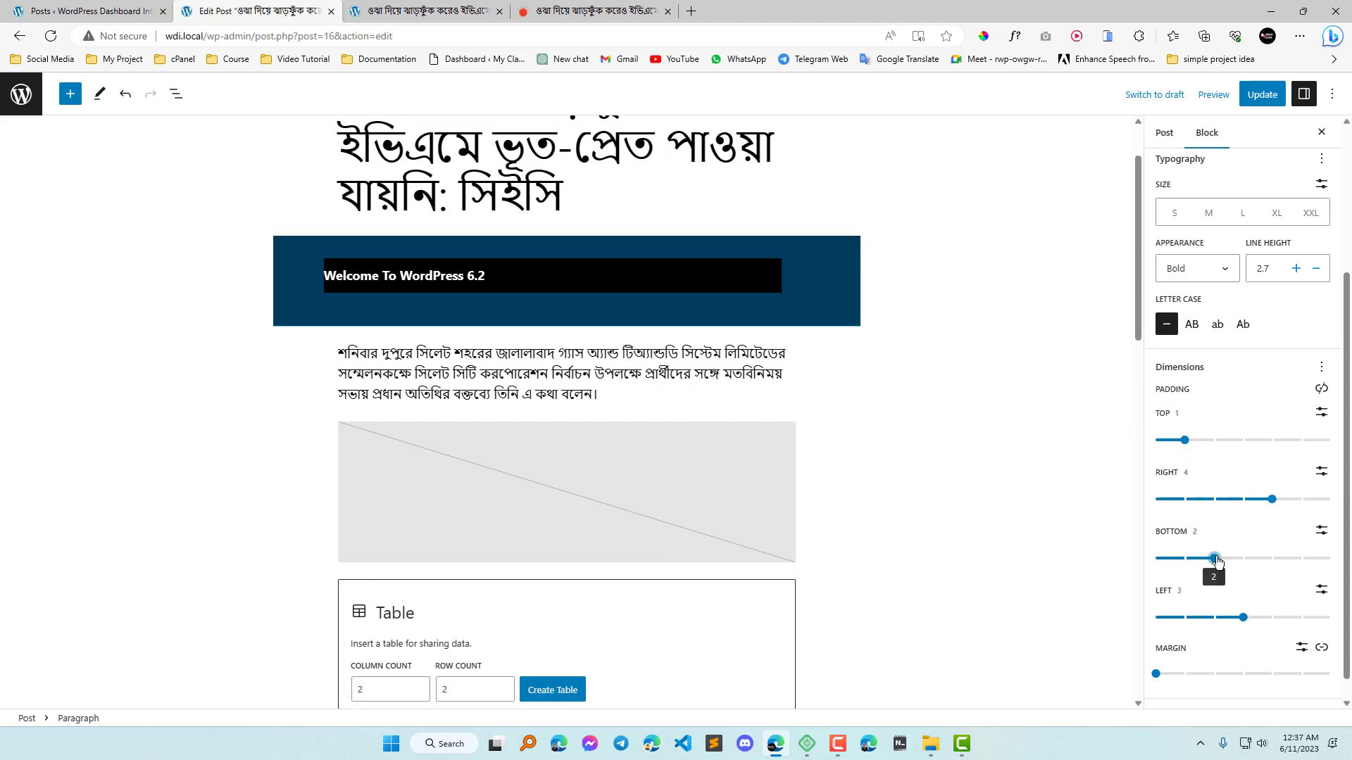
Reset all dimension settings of the welcome paragraph and add only the Margin control.
click(1321, 368)
click(1211, 493)
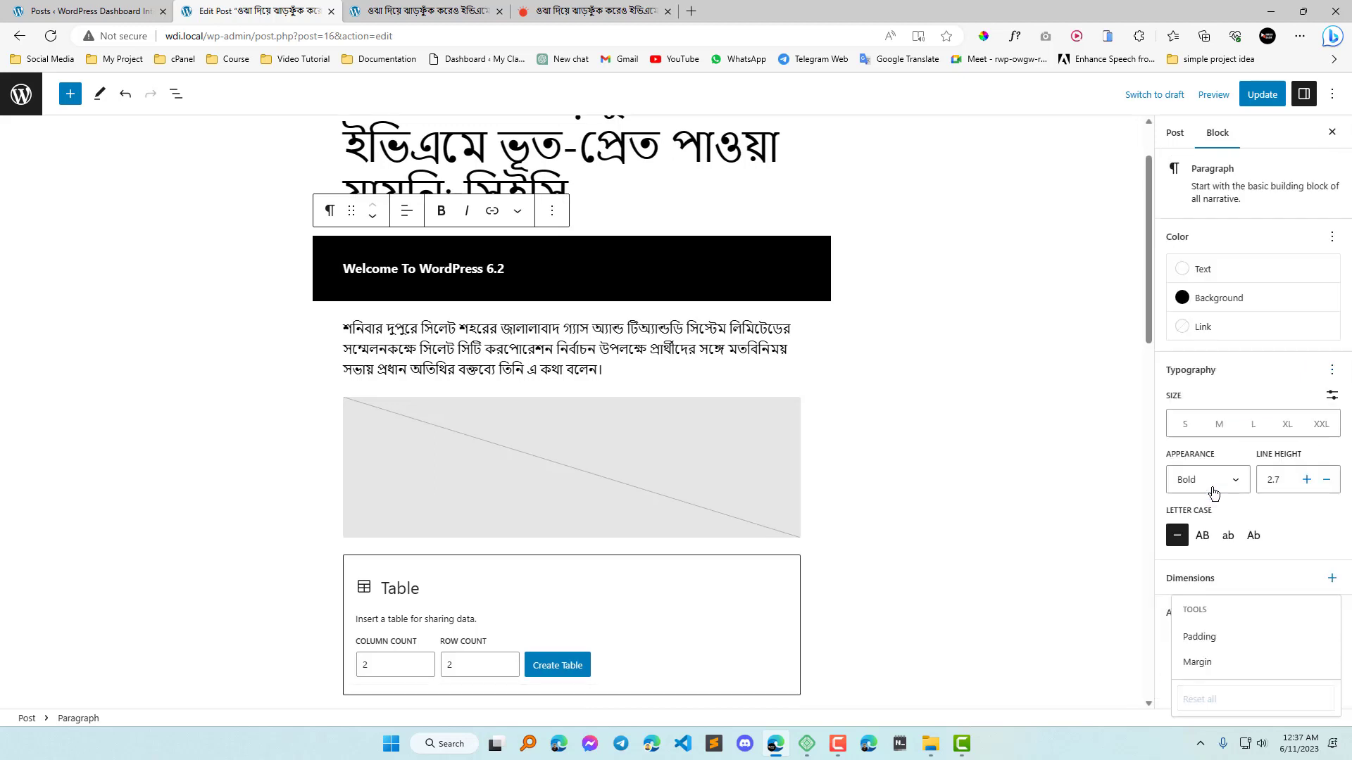
click(1209, 663)
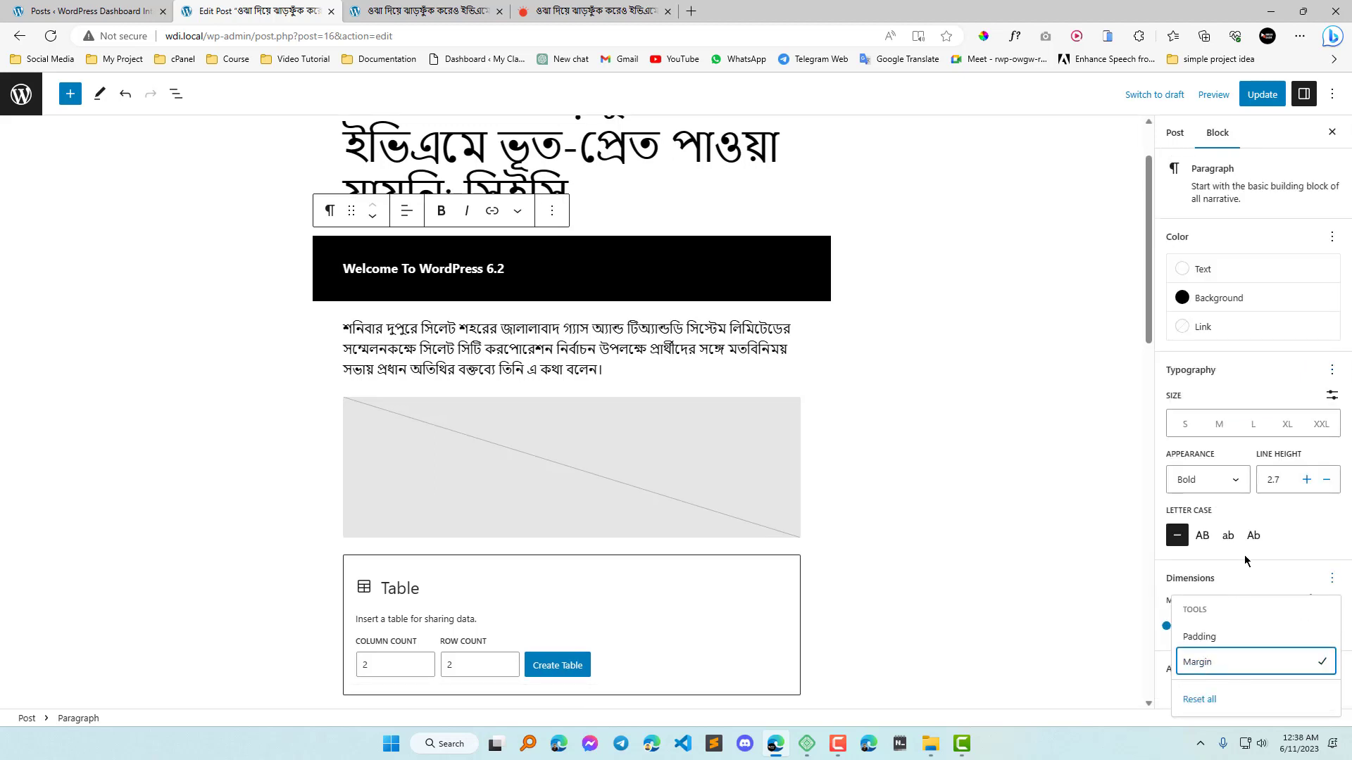
click(1293, 538)
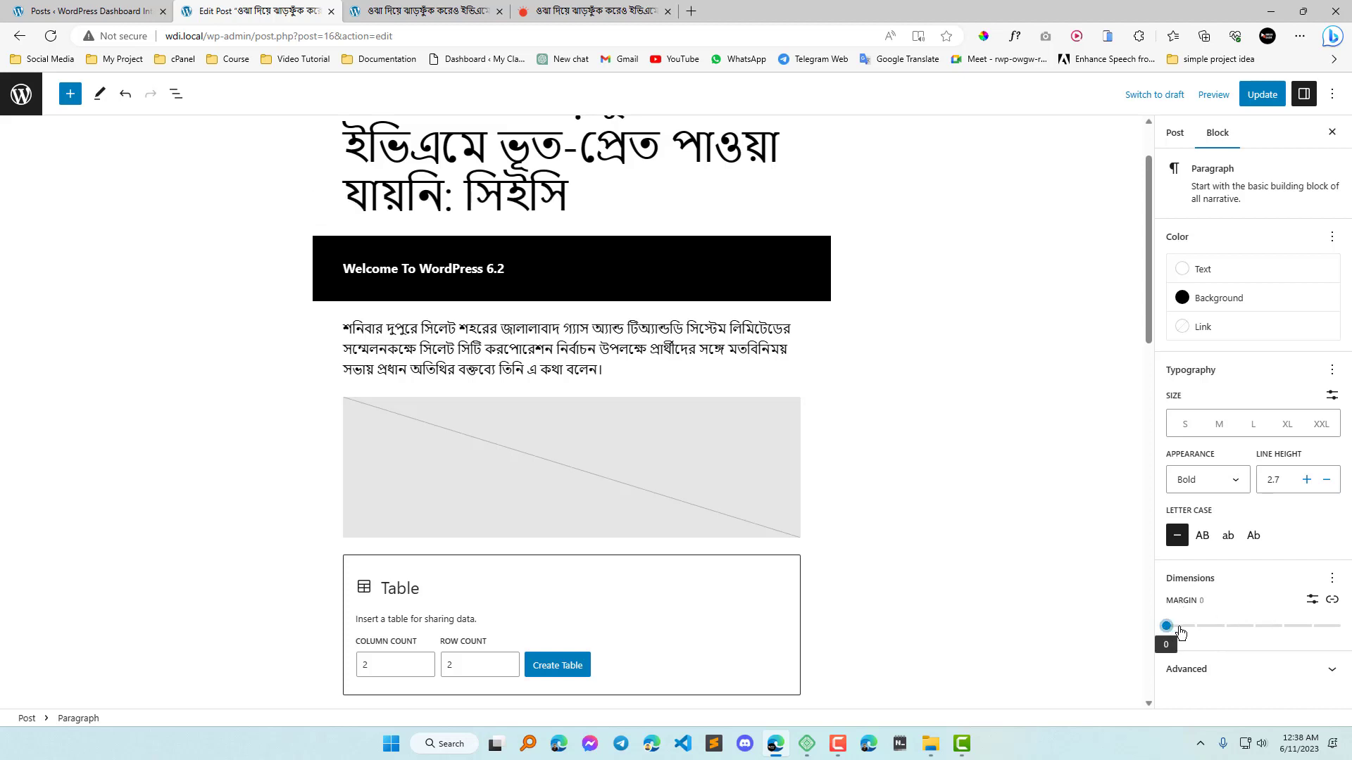
Try a margin of 3 around the welcome paragraph, and with sides unlinked, right 1, bottom 1 and left 6.
drag(1171, 631, 1253, 626)
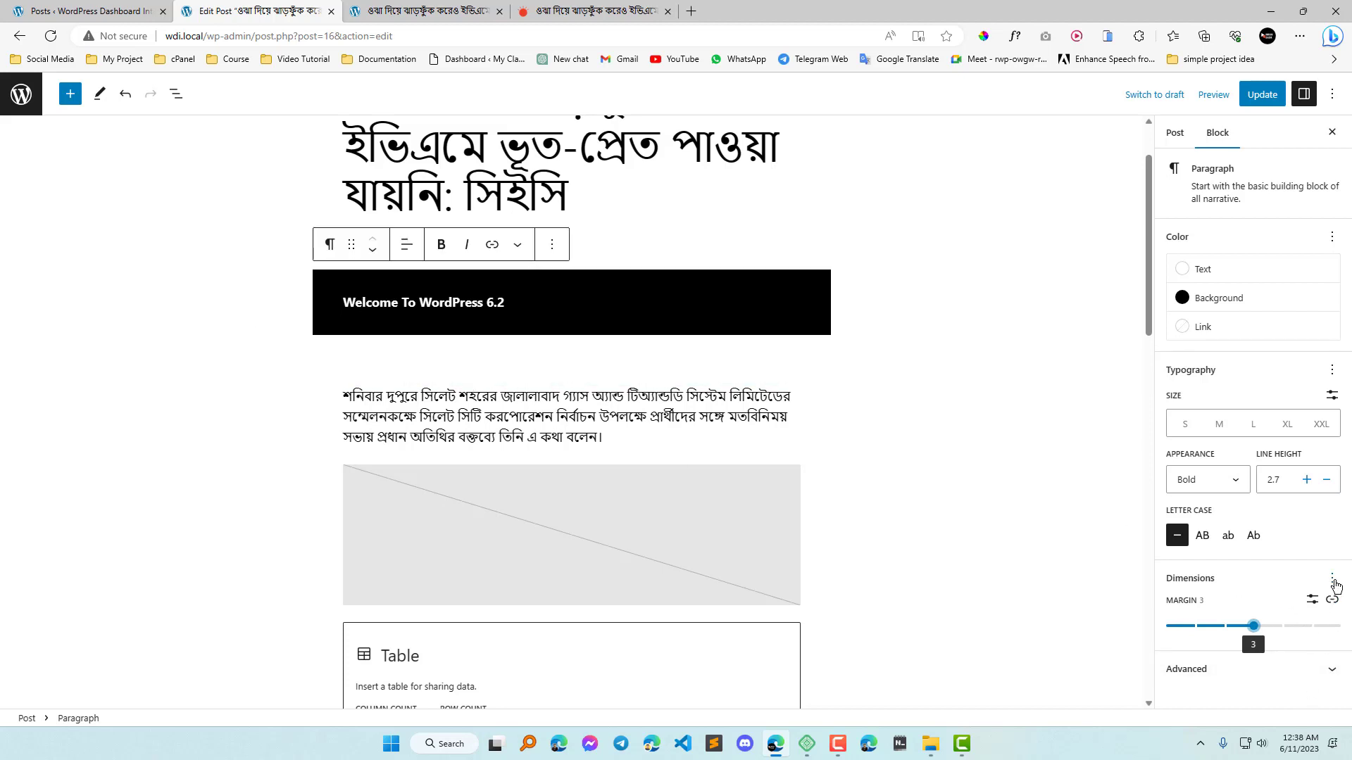
click(1332, 600)
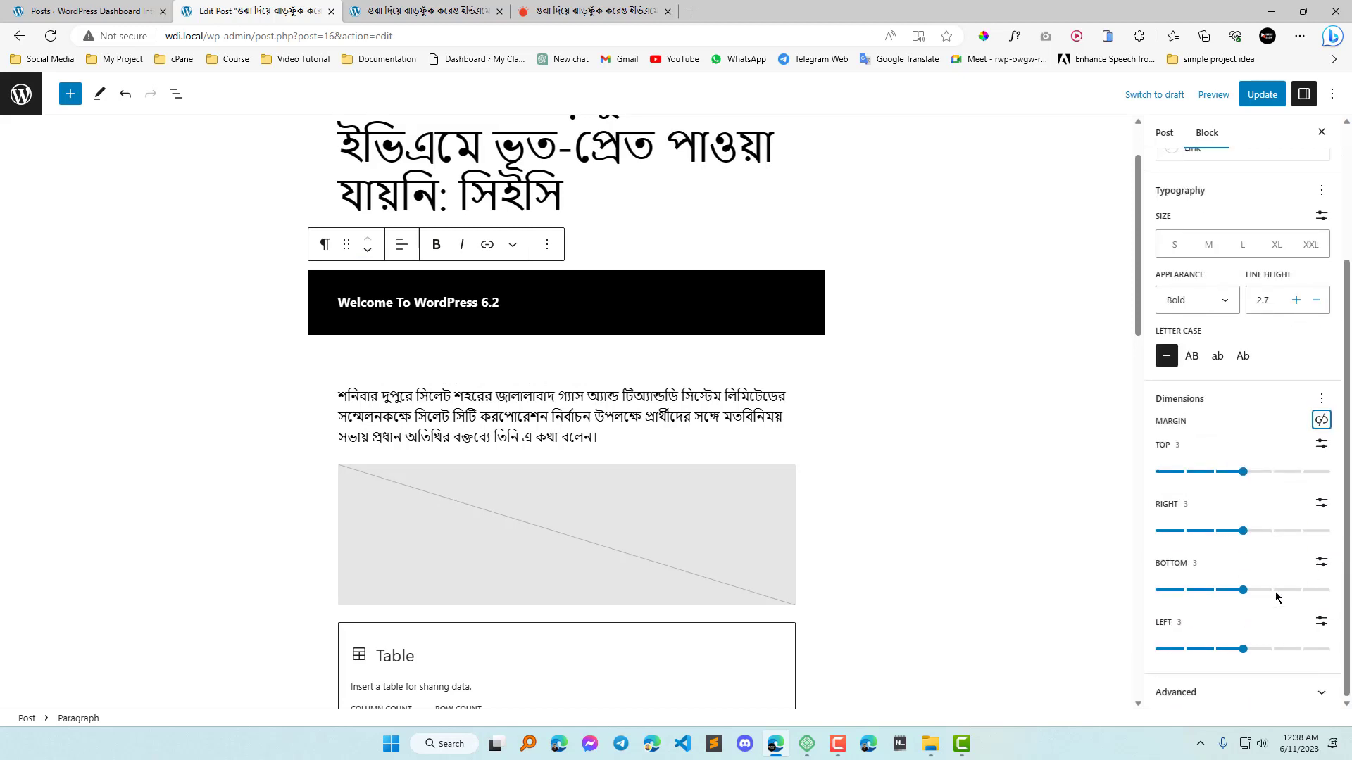
drag(1243, 590, 1223, 615)
drag(1243, 531, 1184, 531)
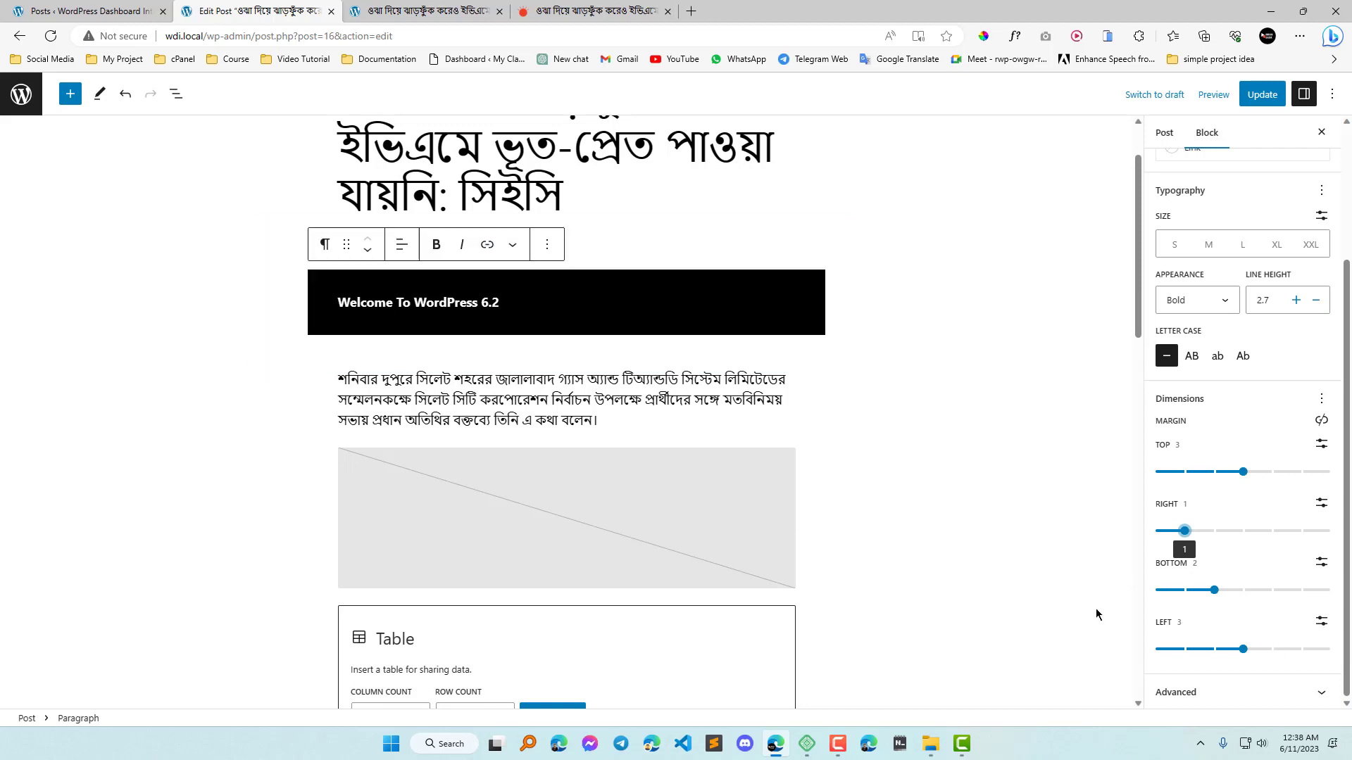
drag(1218, 598, 1185, 601)
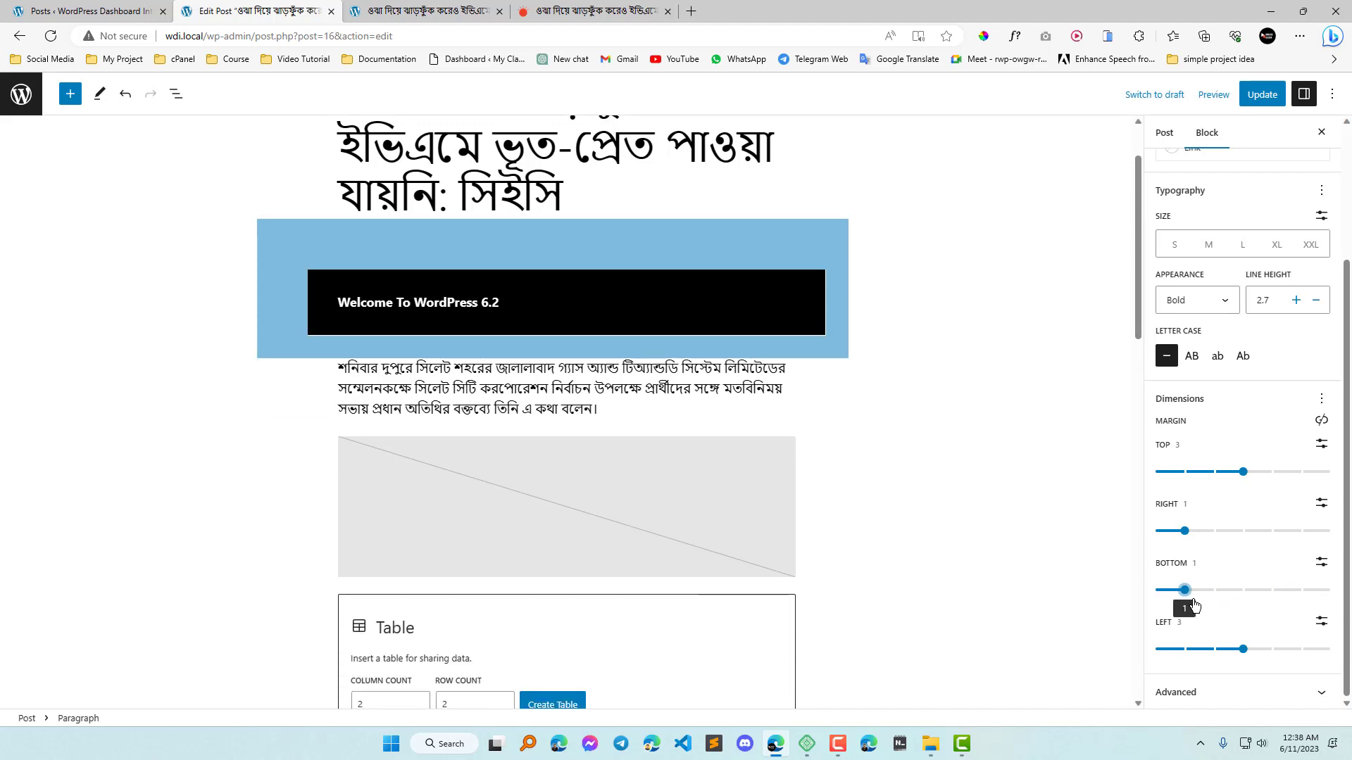
drag(1243, 649, 1331, 651)
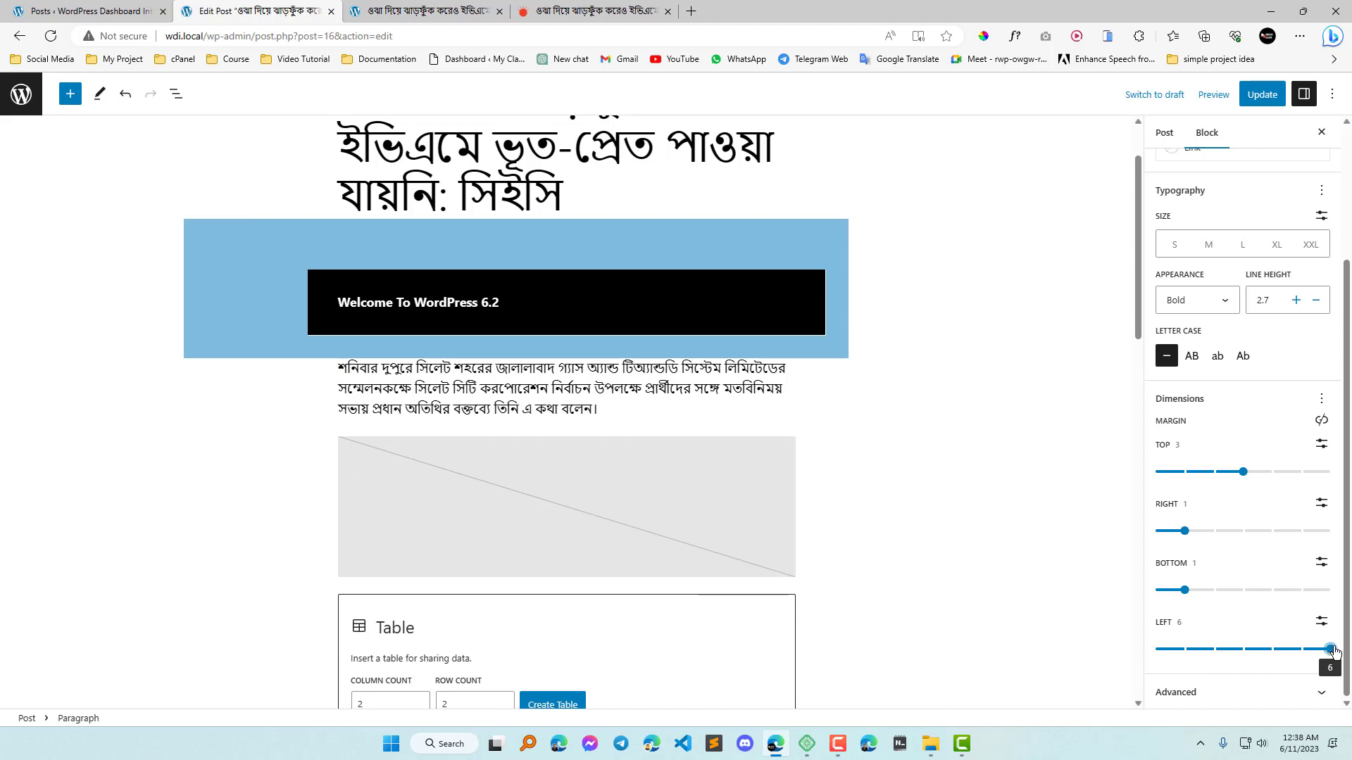
Bring all four margins of the welcome paragraph down to 0 and reset its dimension settings.
drag(1243, 472, 1214, 484)
drag(1190, 541, 1116, 556)
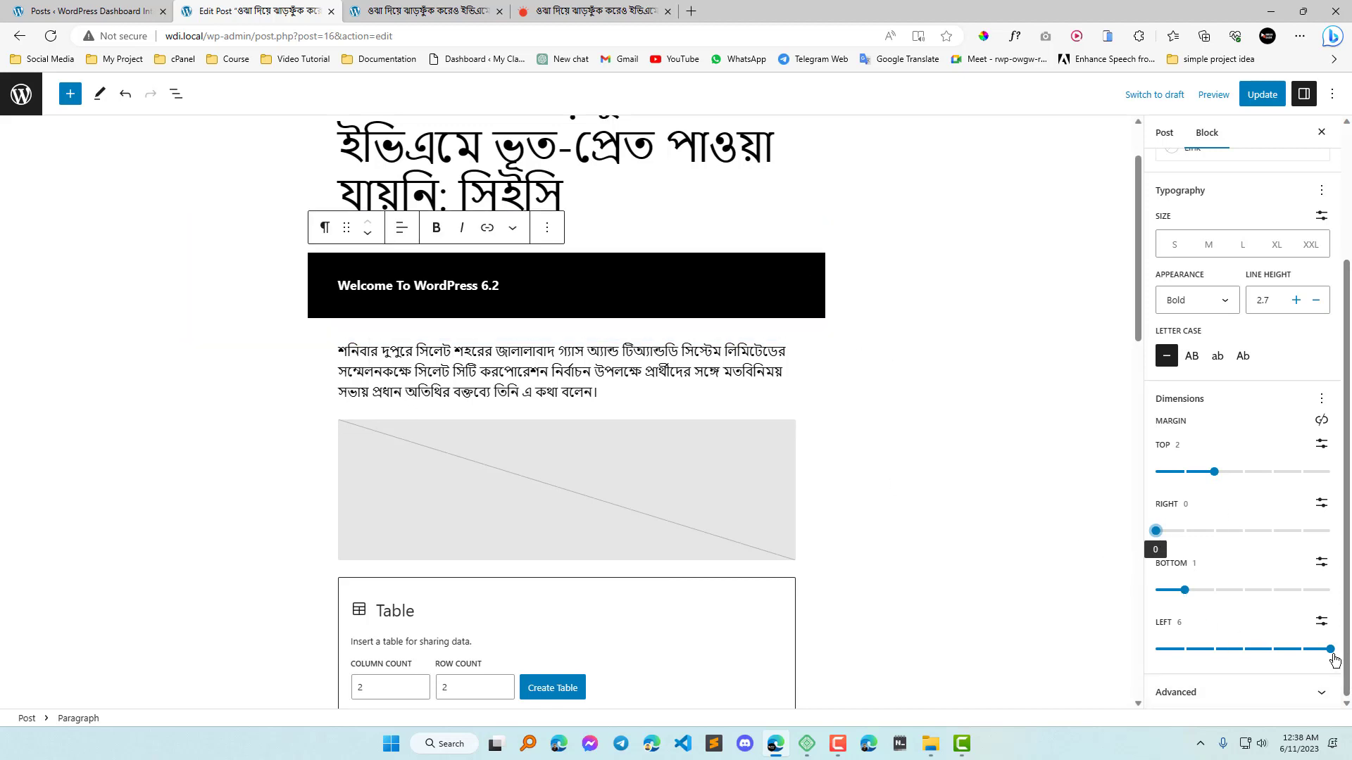
drag(1250, 651, 293, 444)
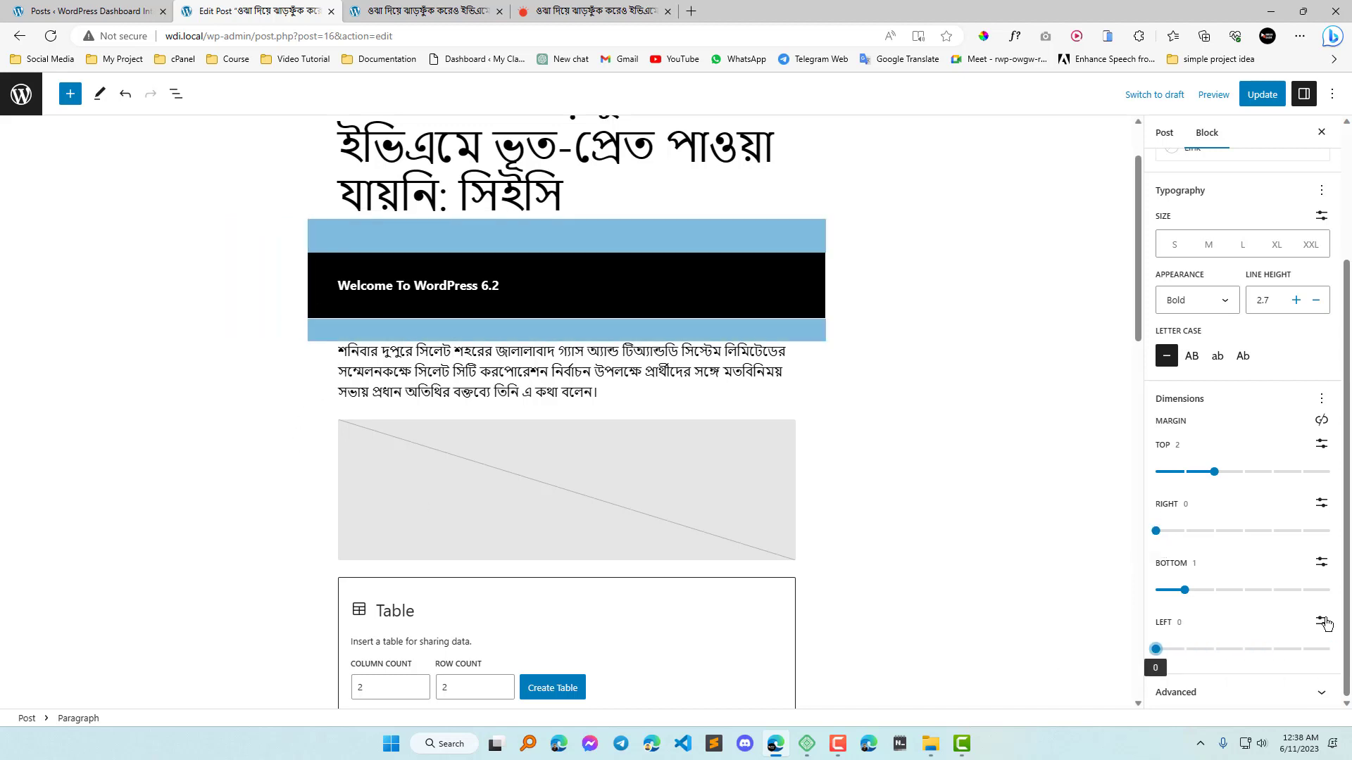
drag(1214, 472, 1155, 473)
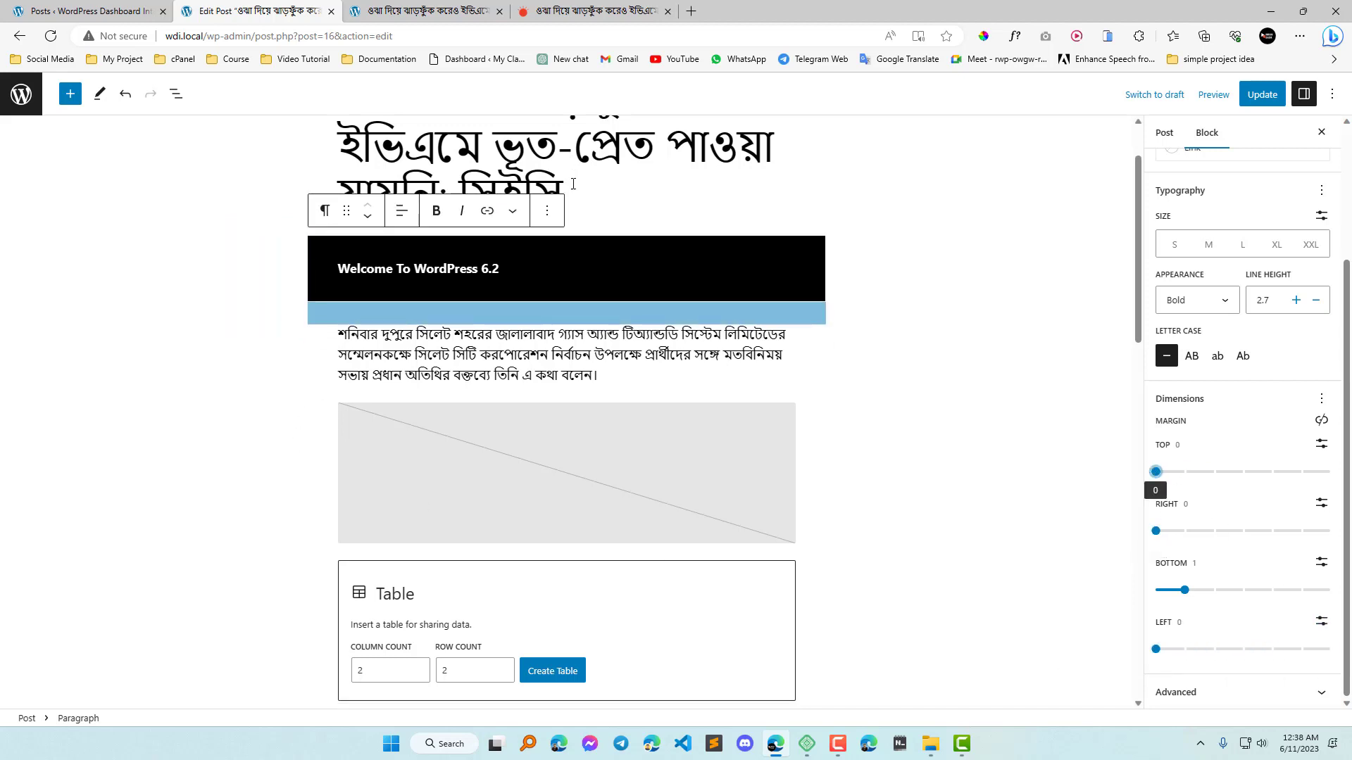
drag(1184, 590, 1086, 608)
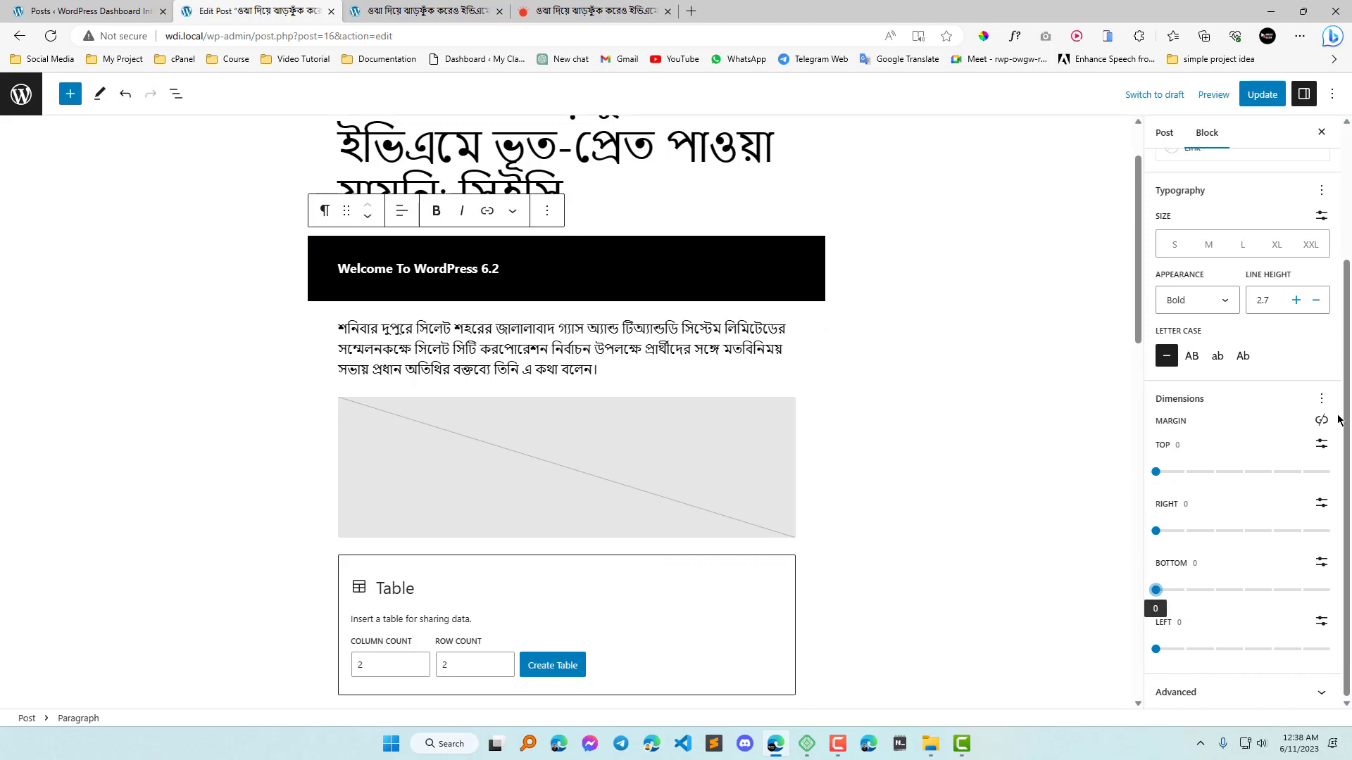
click(1320, 399)
click(1223, 520)
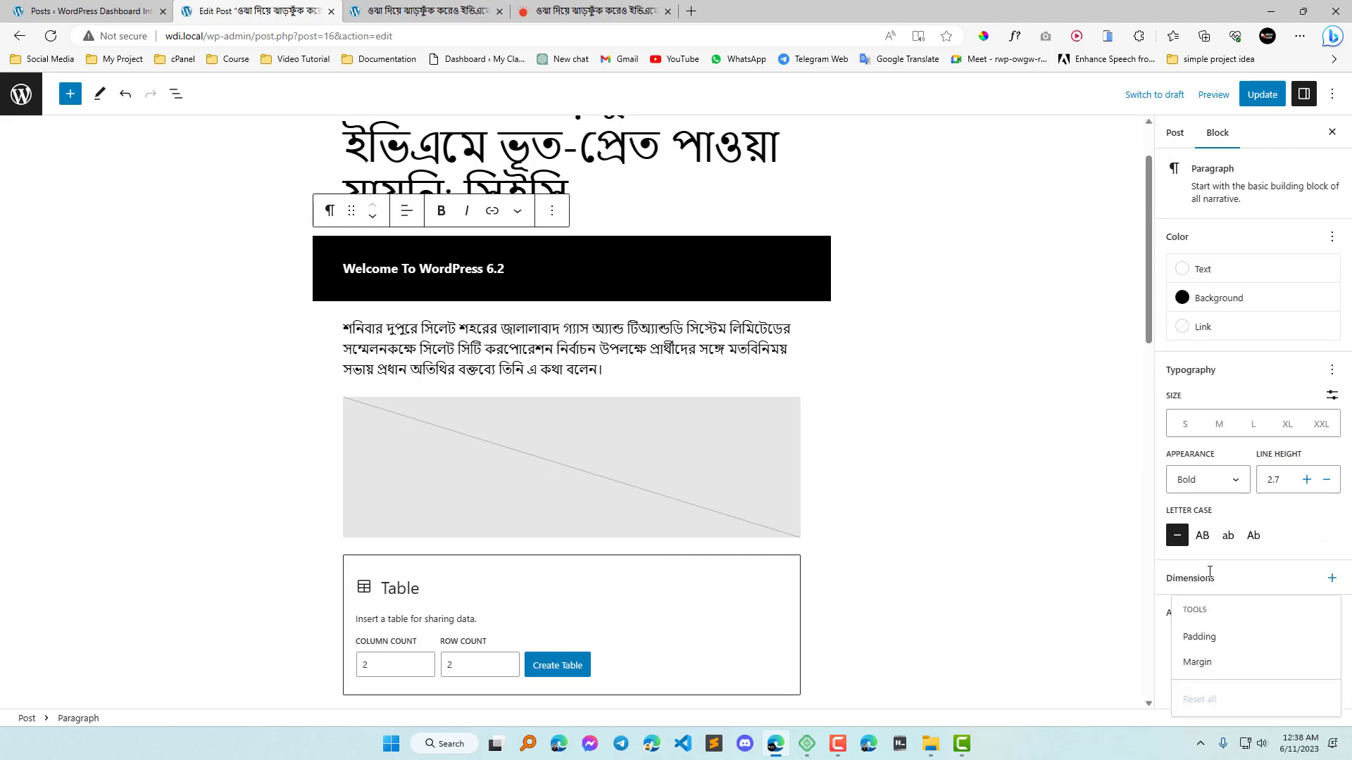
click(1298, 546)
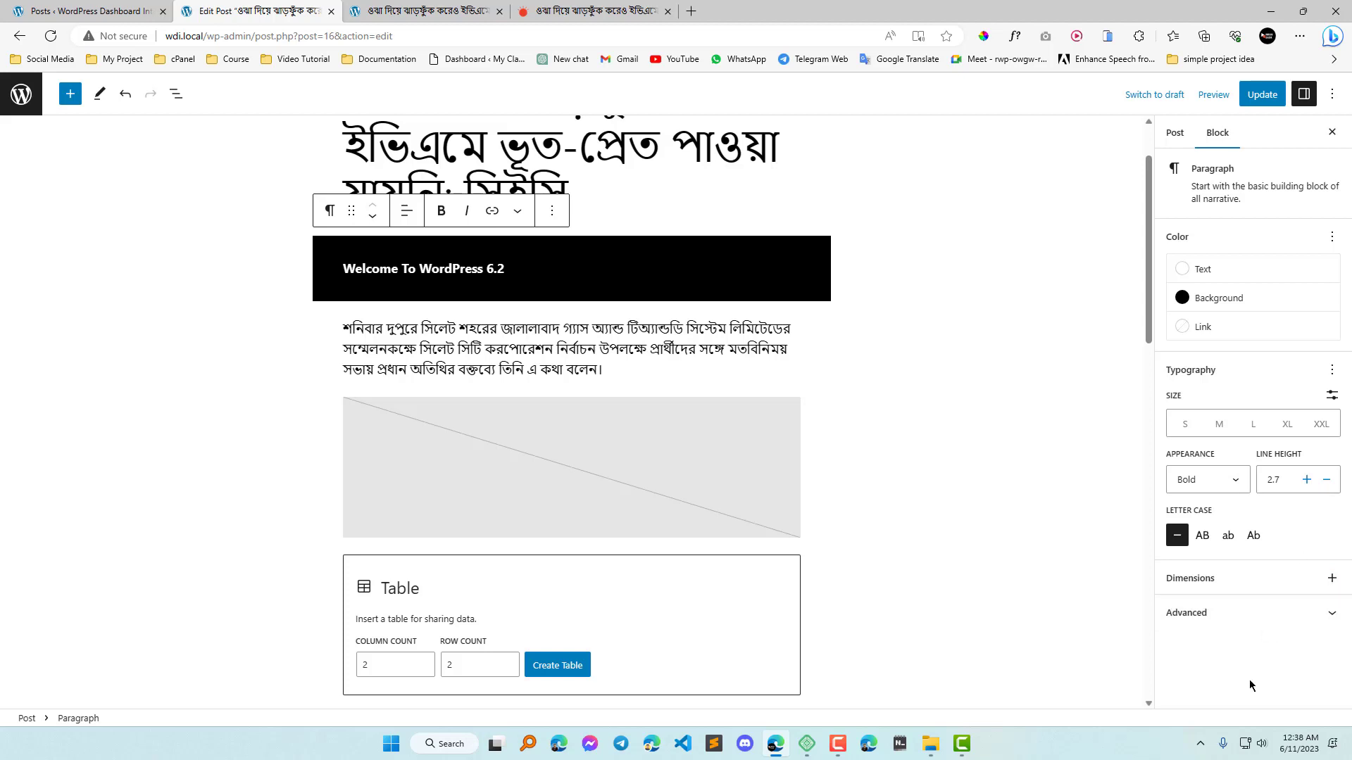
Examine the HTML anchor and additional CSS class fields in the welcome paragraph's advanced settings.
click(1319, 613)
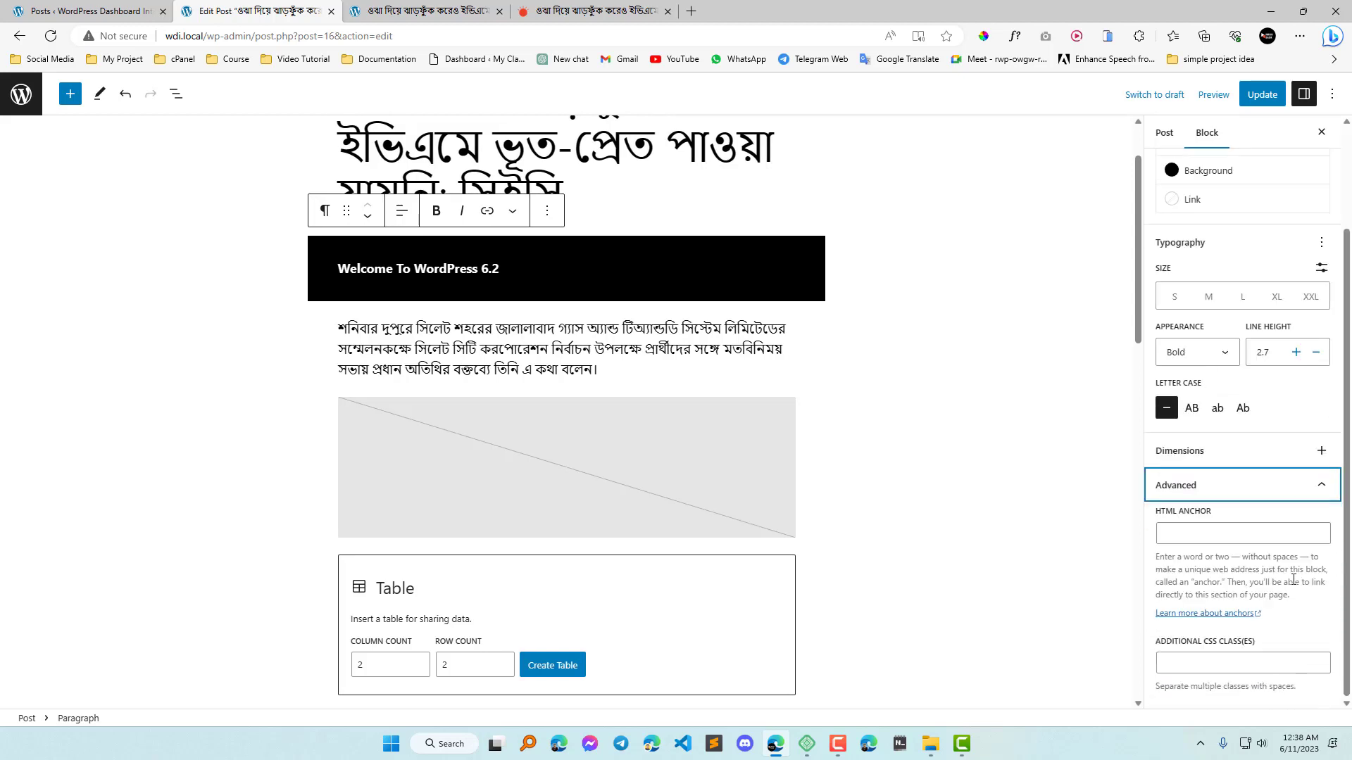
click(1221, 532)
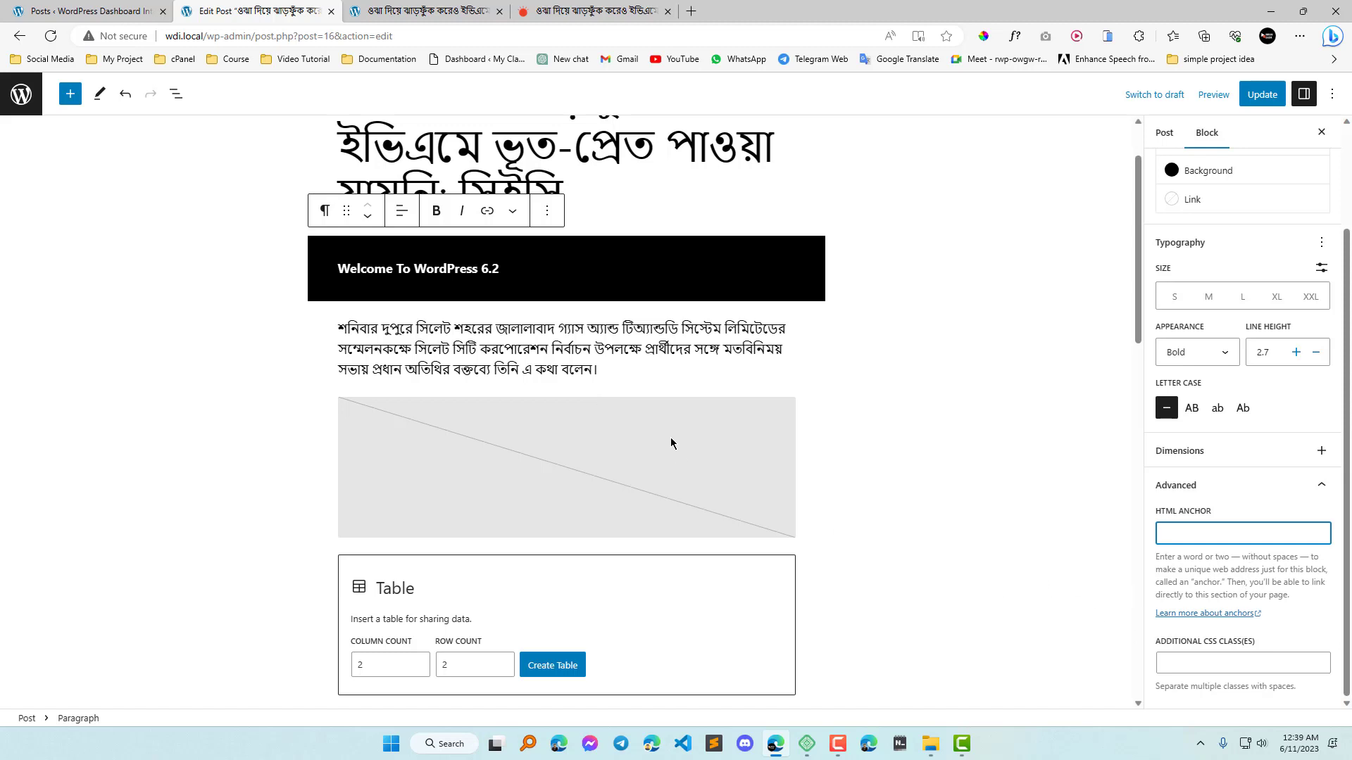
click(1230, 662)
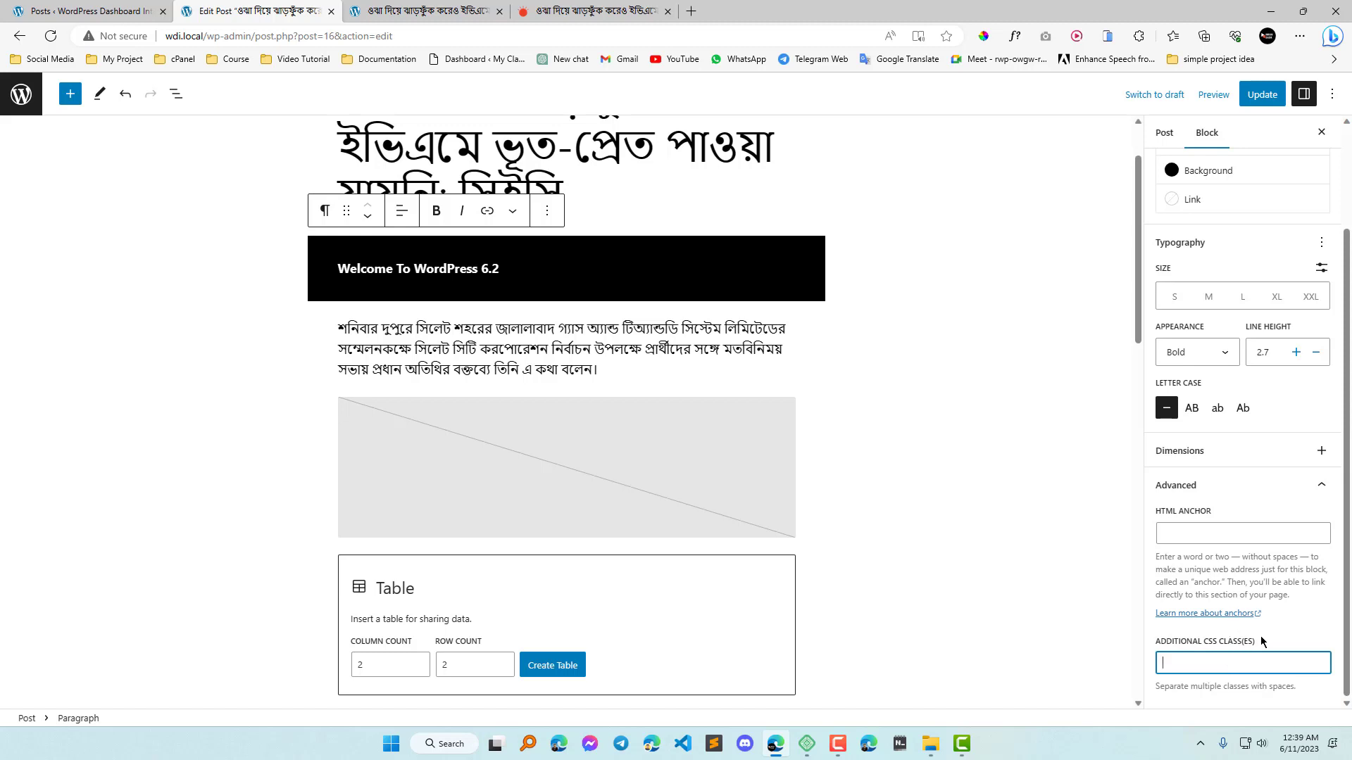
Select the Bengali paragraph below the black banner and review its block settings, including the additional CSS class field.
click(492, 347)
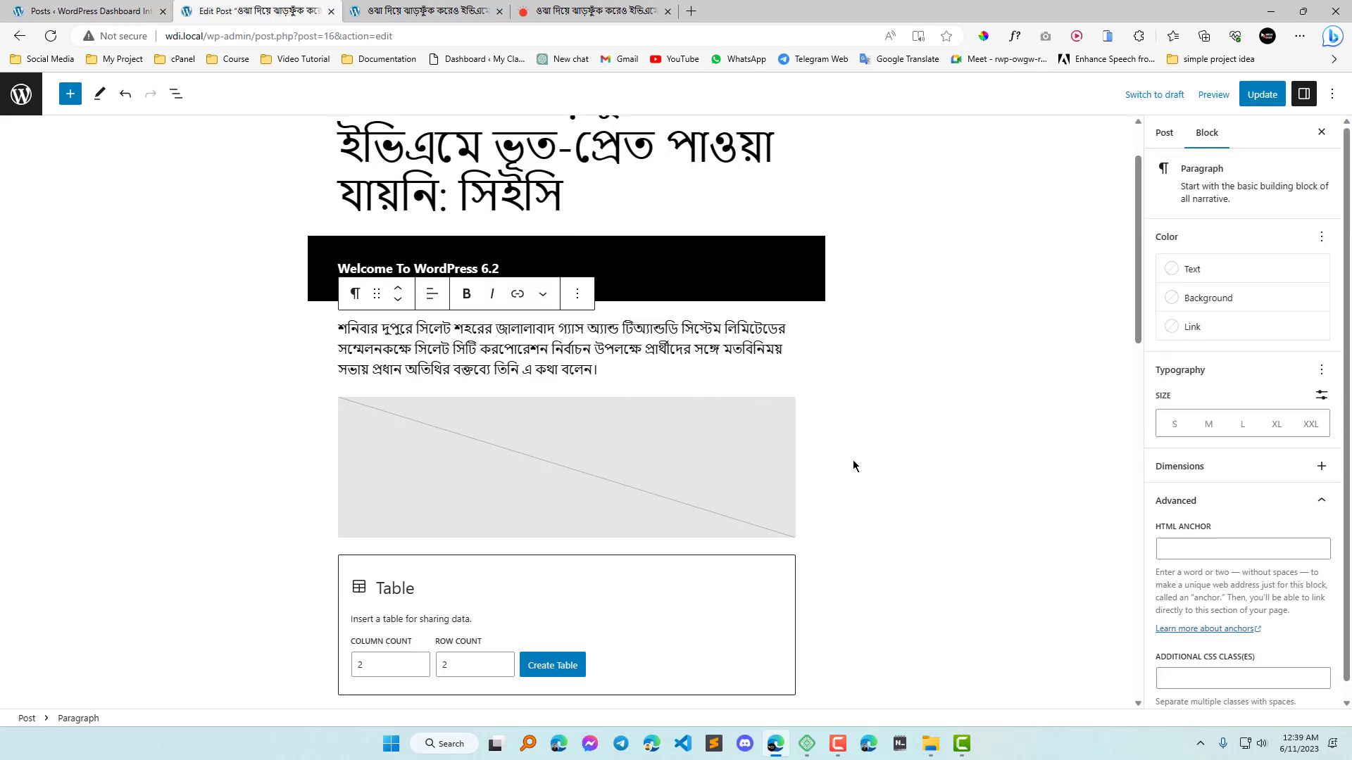
scroll(1284, 642, down, 1)
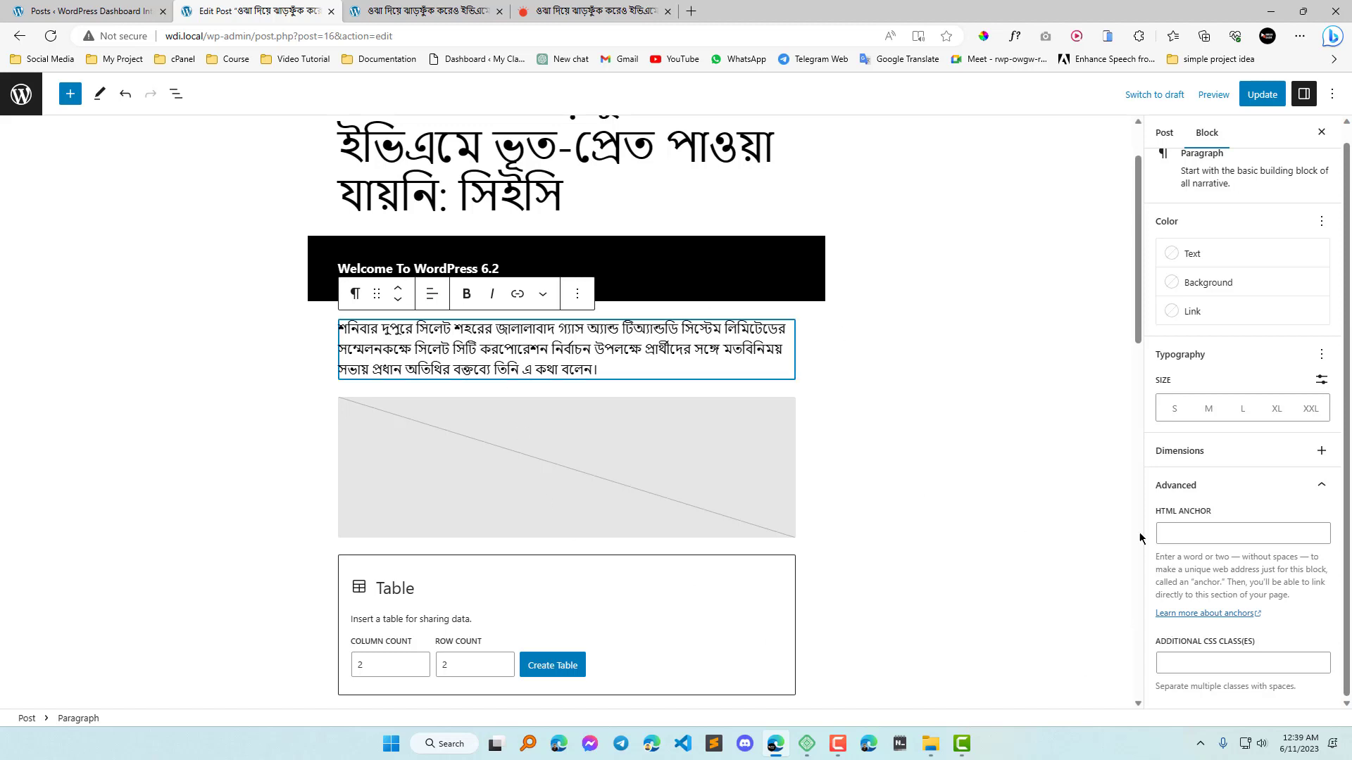
click(1218, 662)
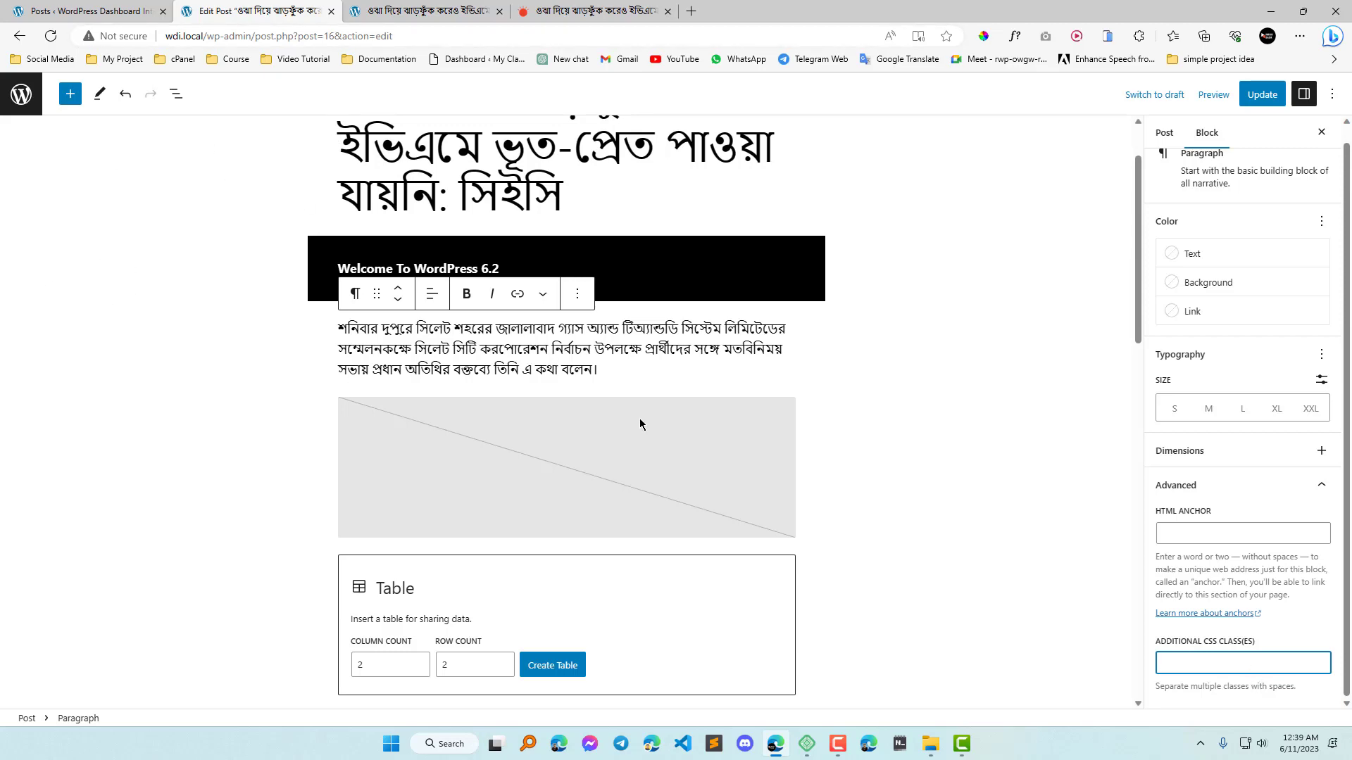
scroll(640, 424, down, 5)
scroll(629, 501, up, 5)
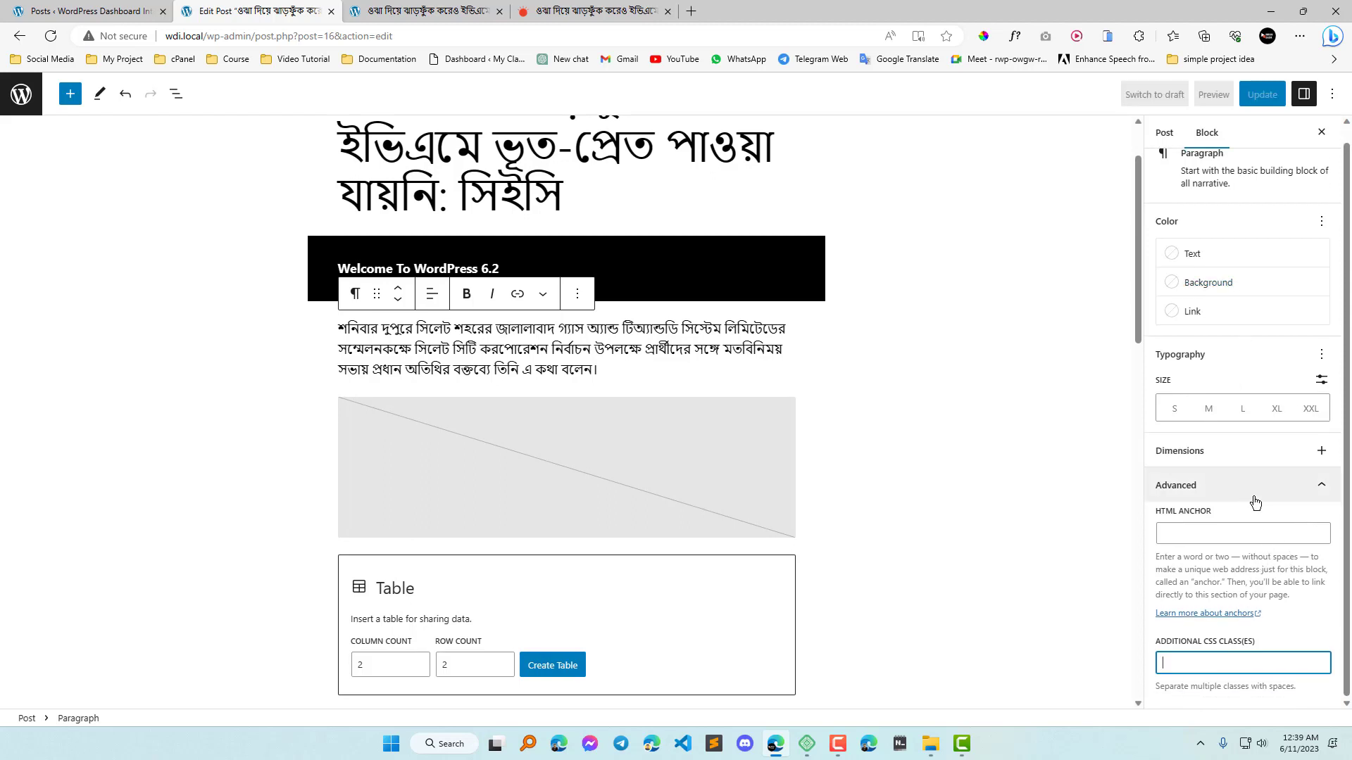
scroll(1241, 637, up, 1)
scroll(553, 465, down, 3)
scroll(553, 465, up, 3)
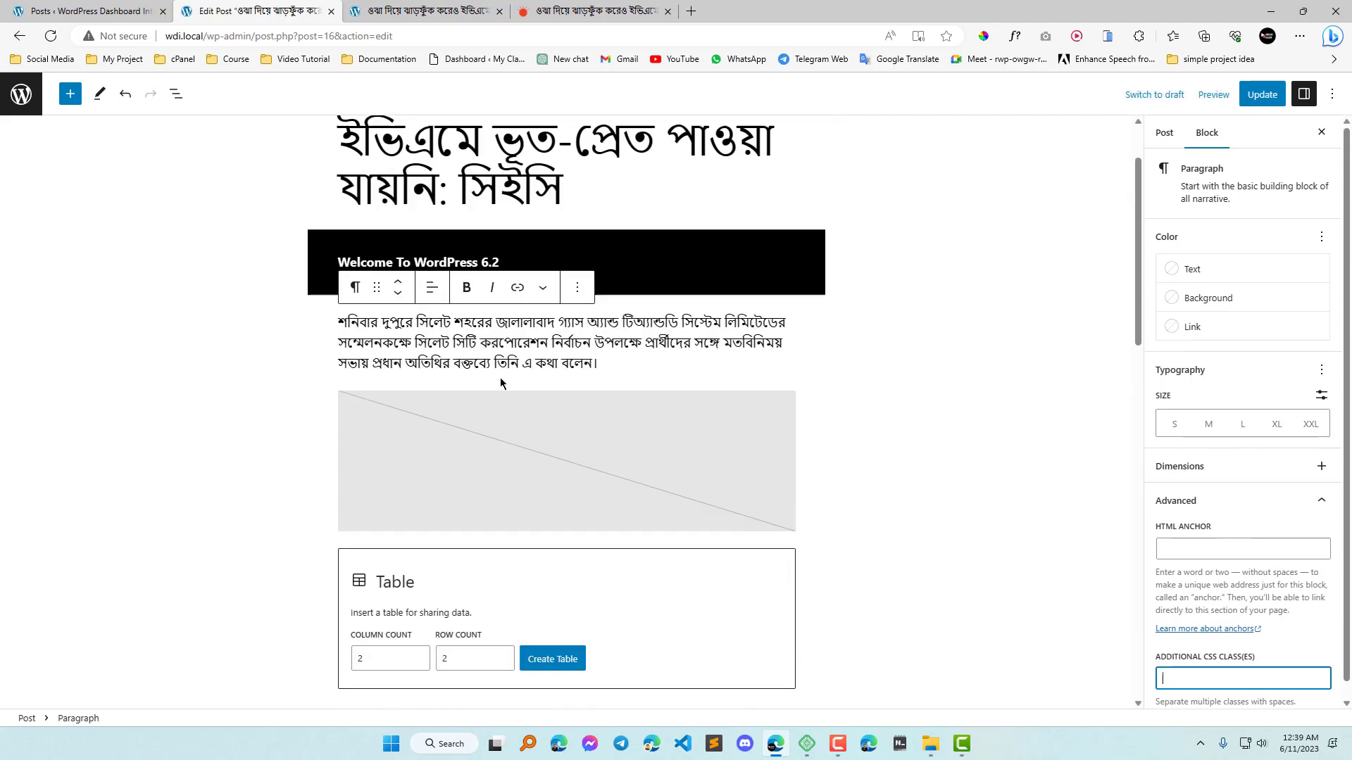
Fill the empty image block below the Bengali paragraph with the first photo from the media library.
click(554, 465)
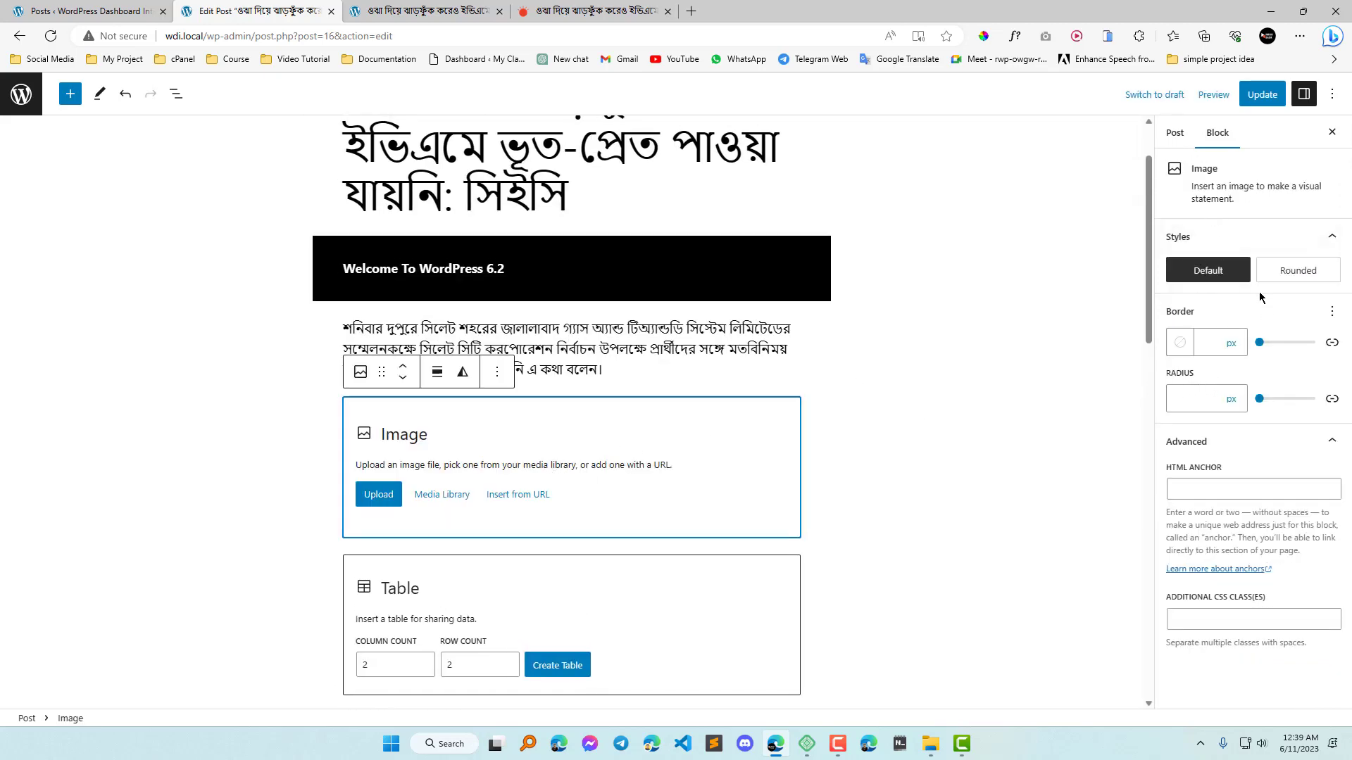
click(455, 502)
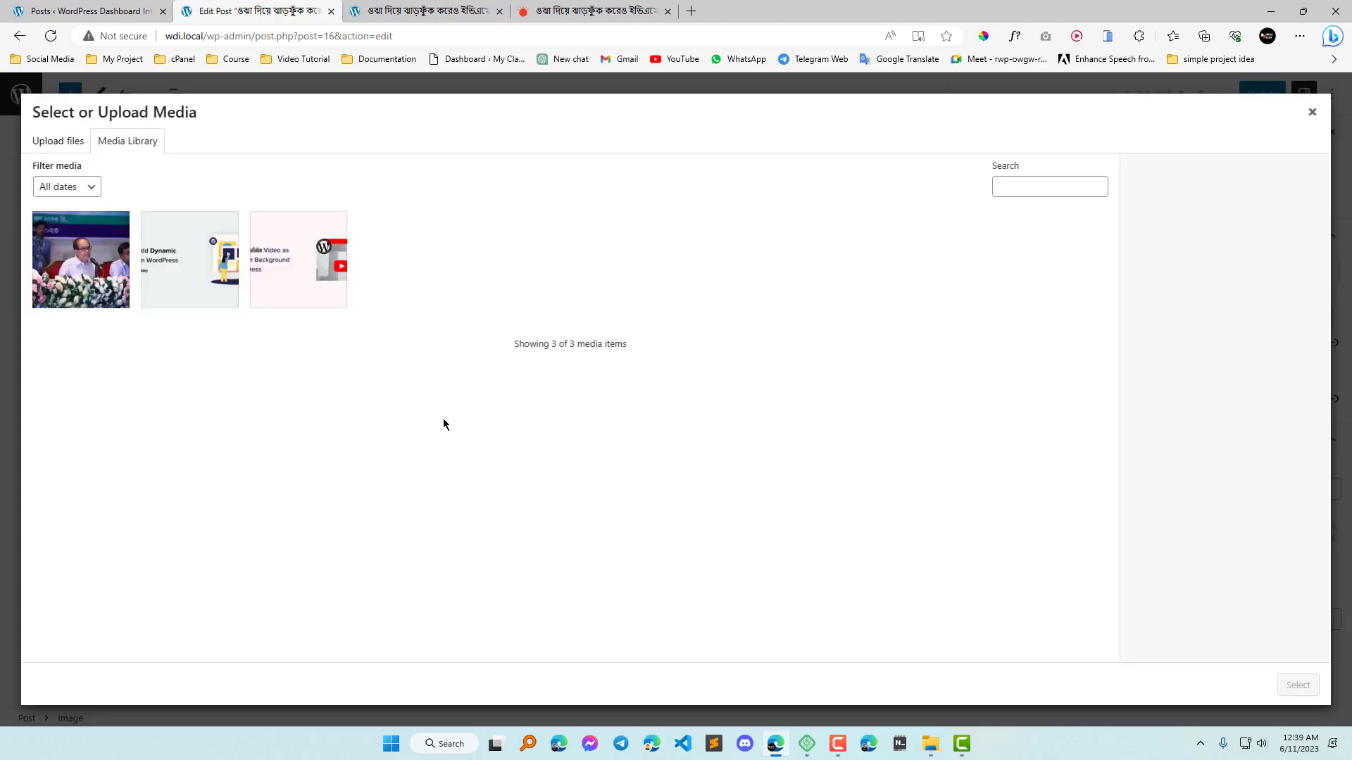
click(85, 255)
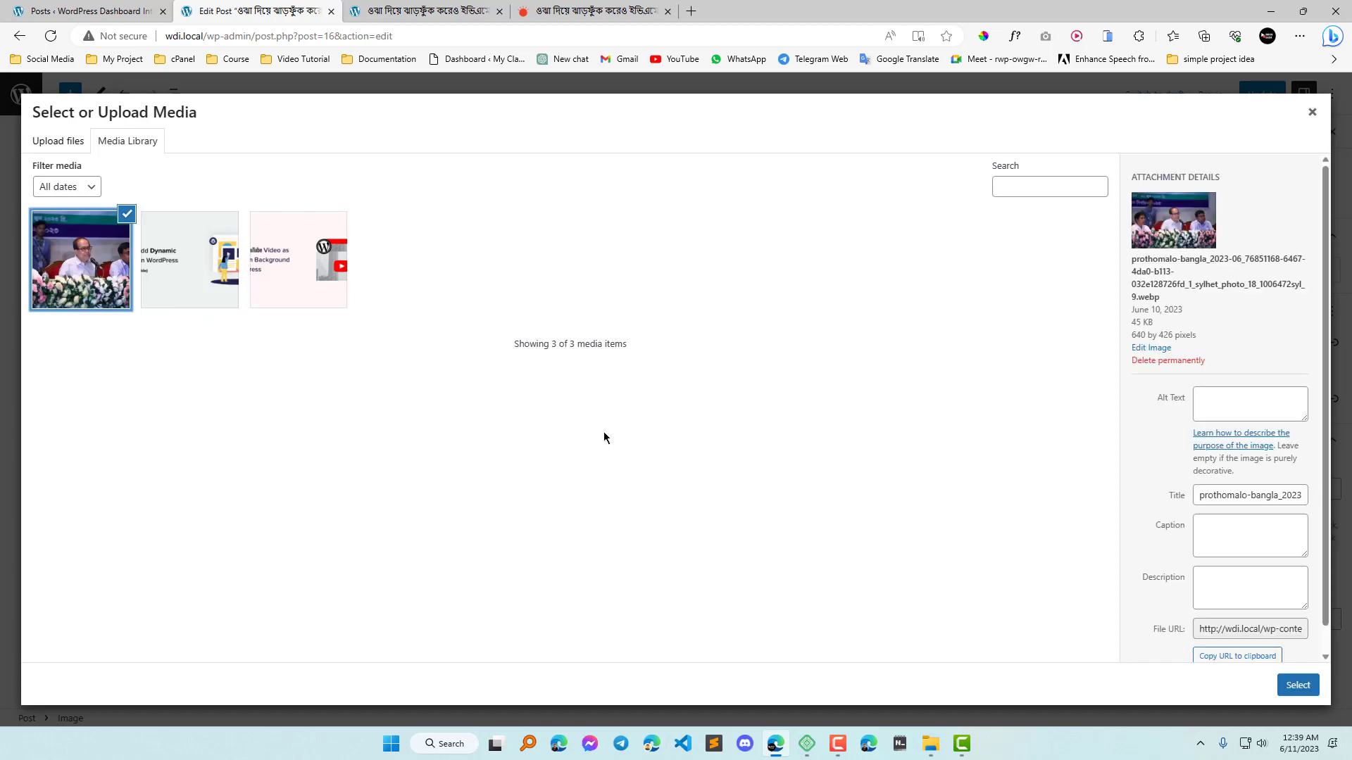
click(1298, 685)
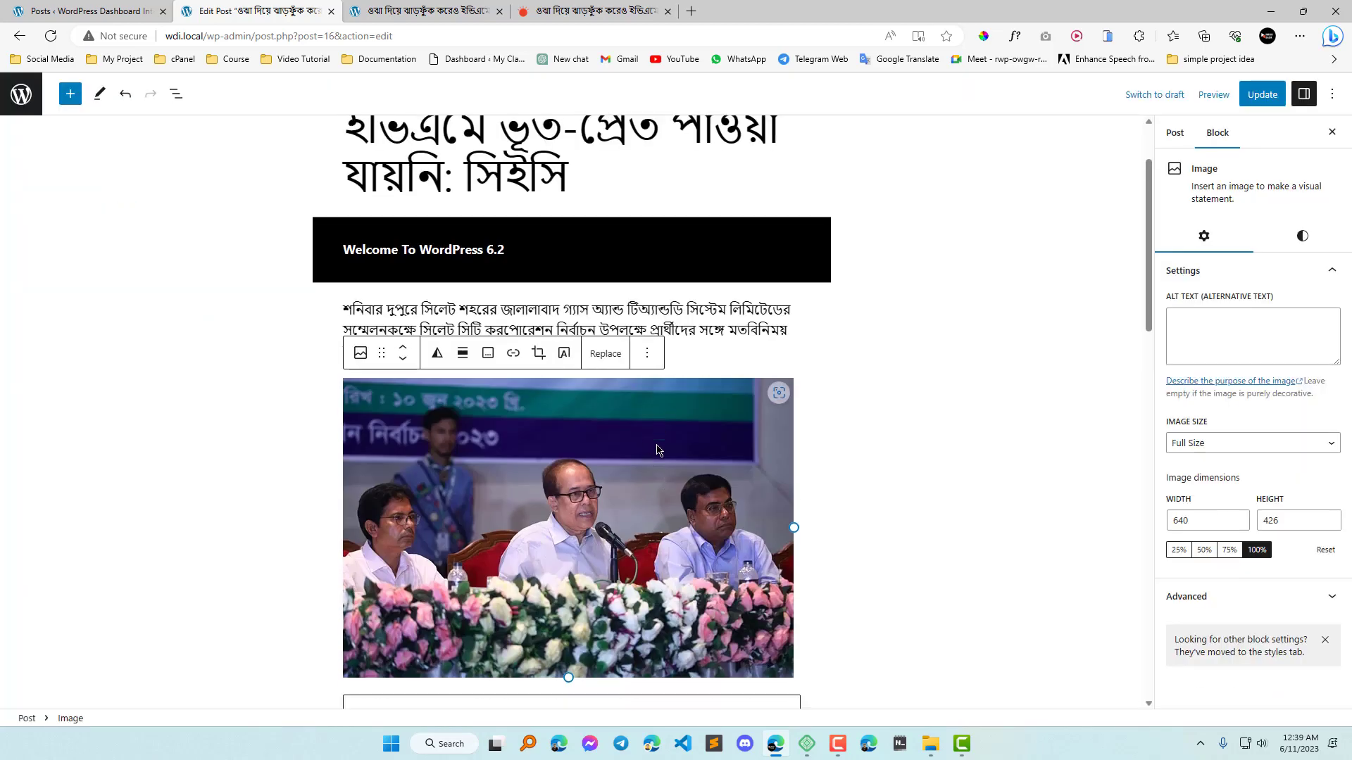
scroll(725, 457, up, 3)
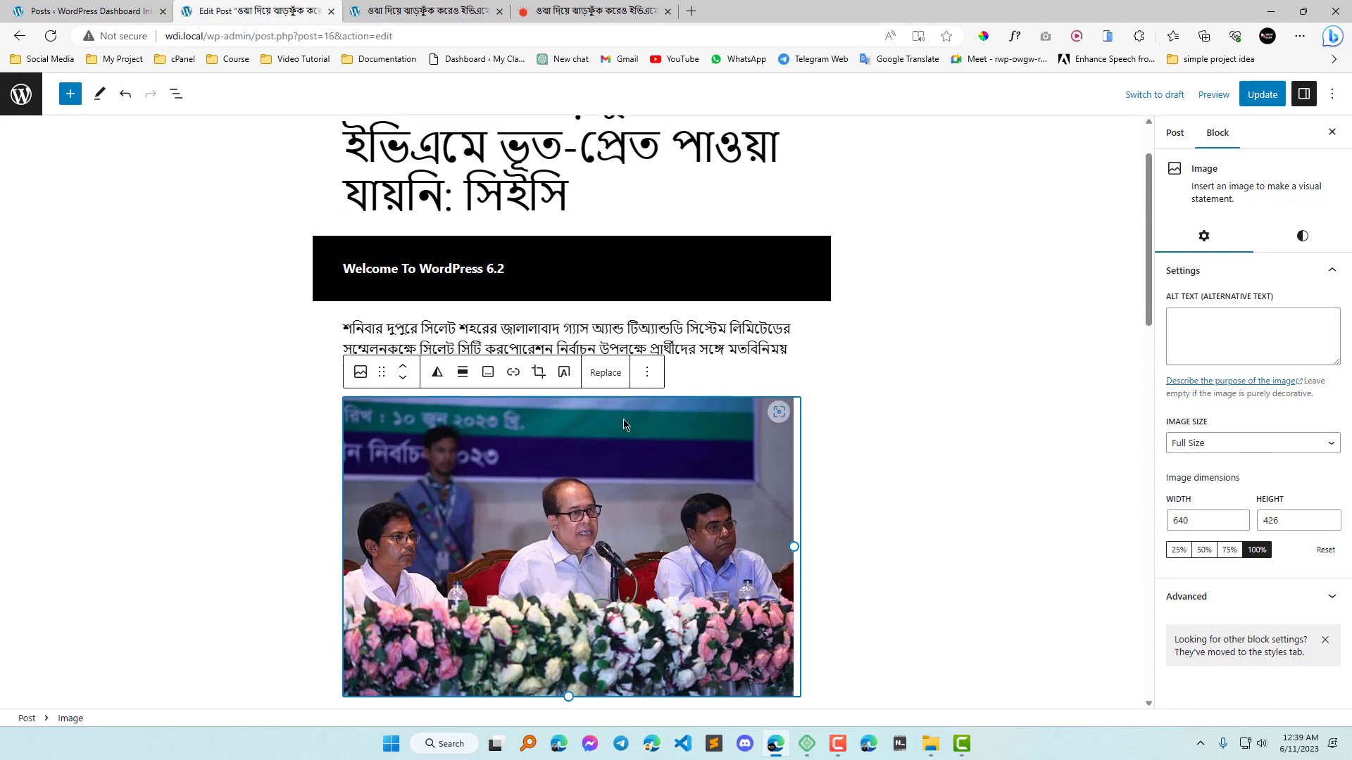
Select the Bengali paragraph above the photo and review its extra text formatting choices and block options.
click(563, 331)
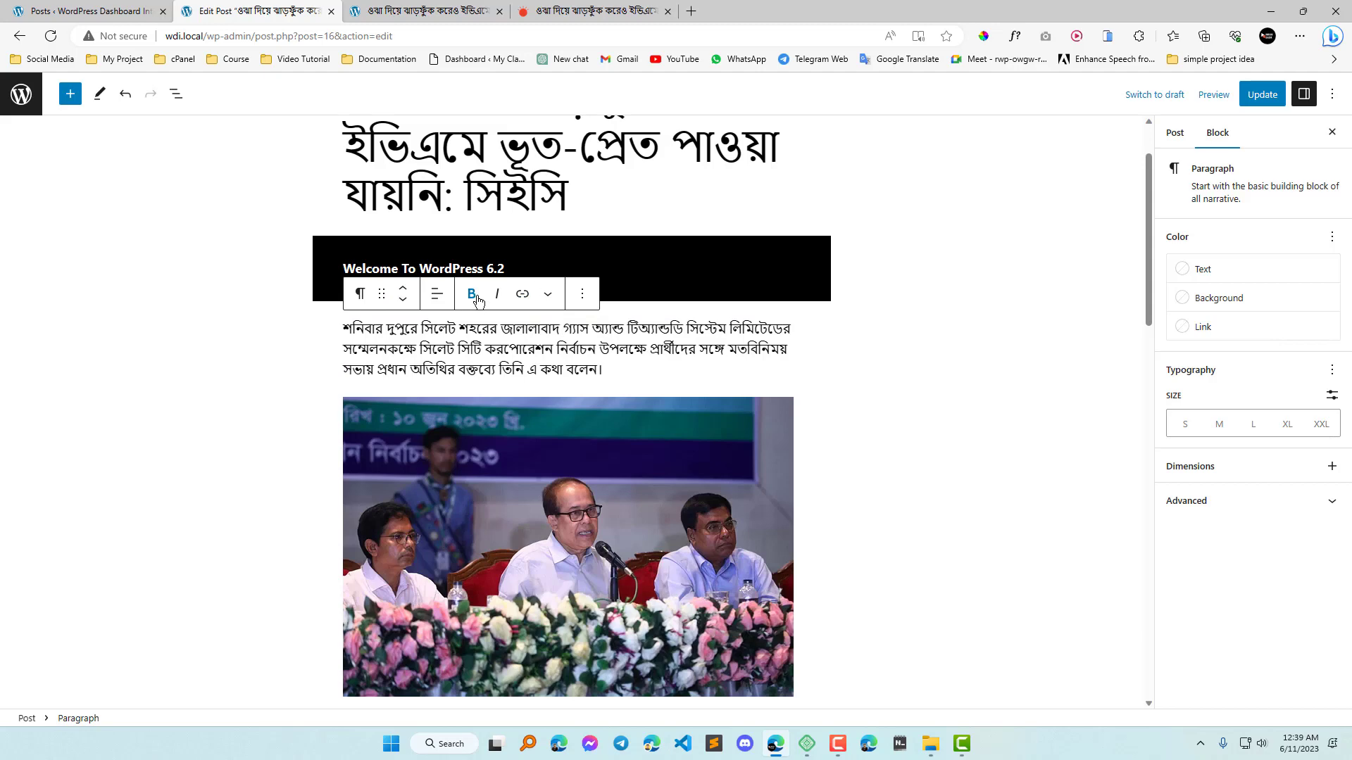
click(551, 302)
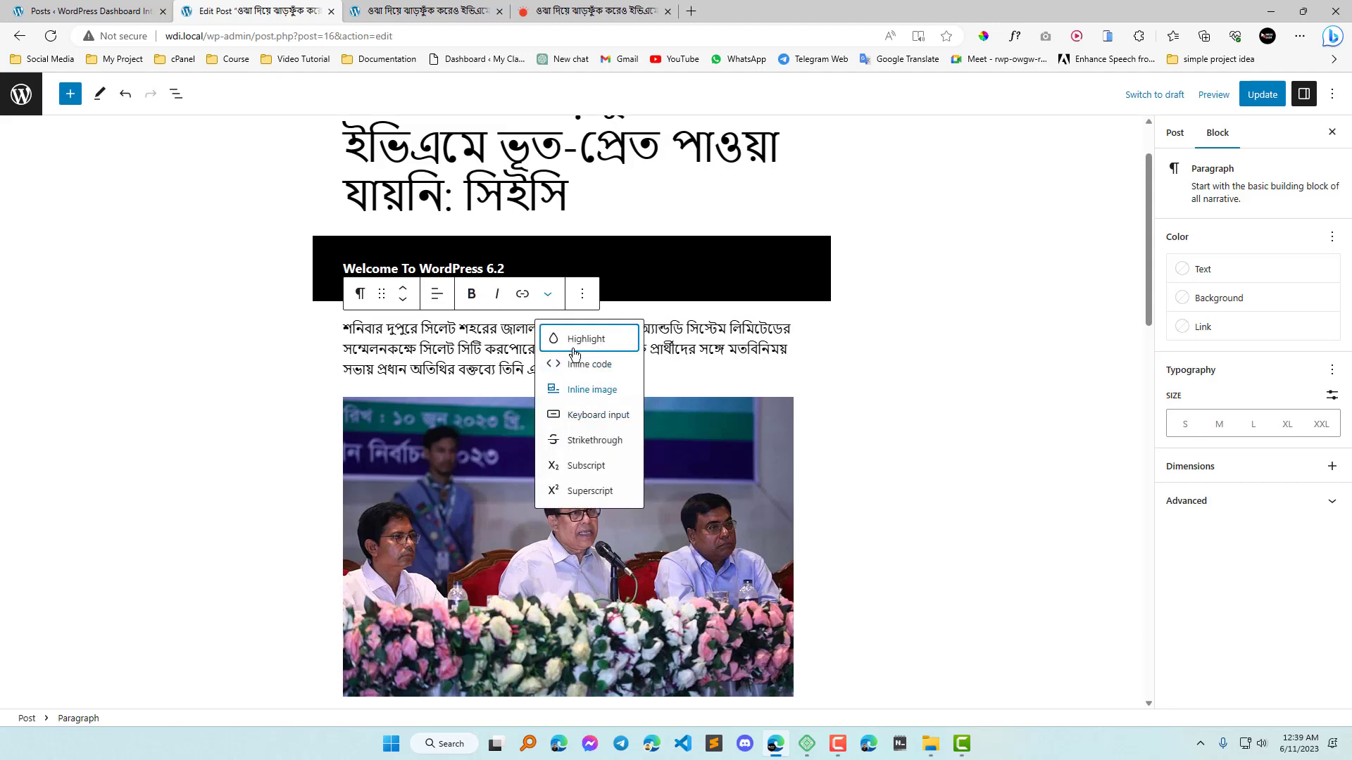
click(584, 301)
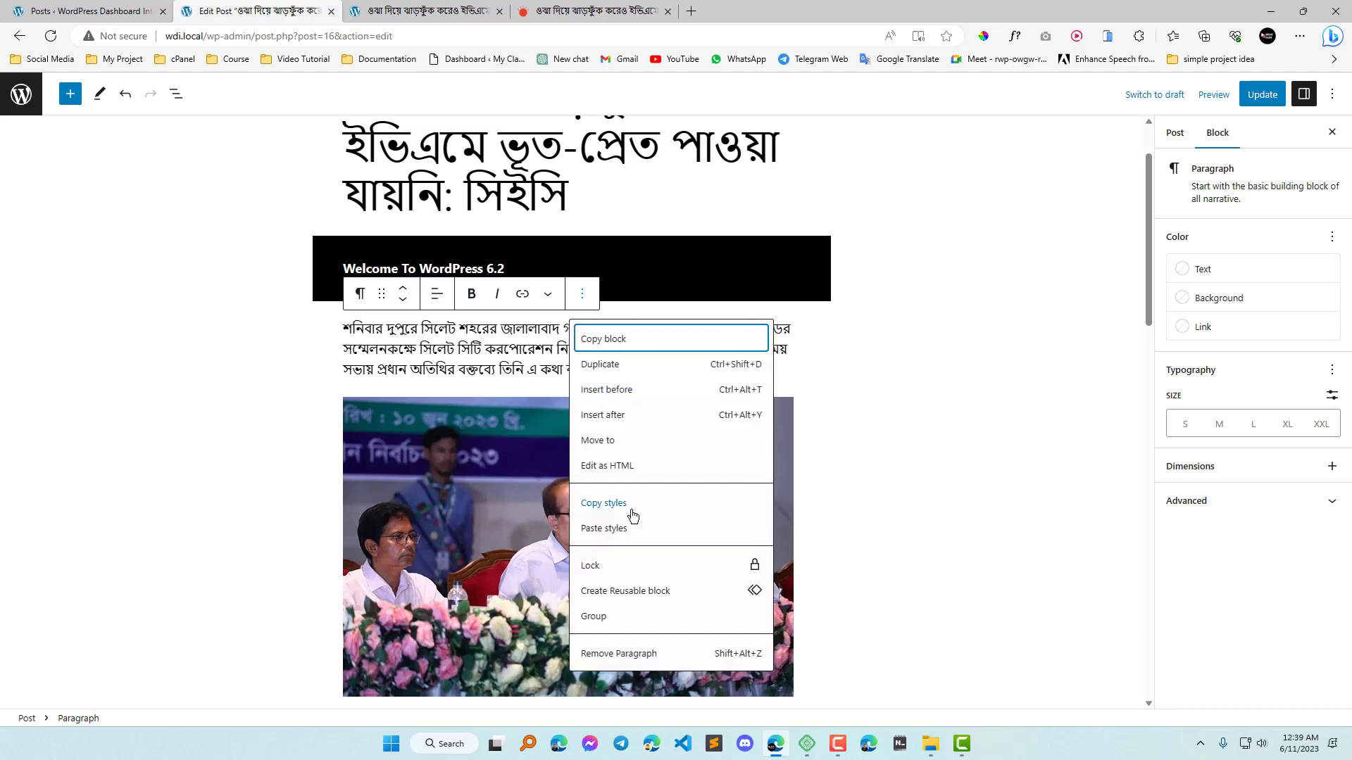
click(430, 356)
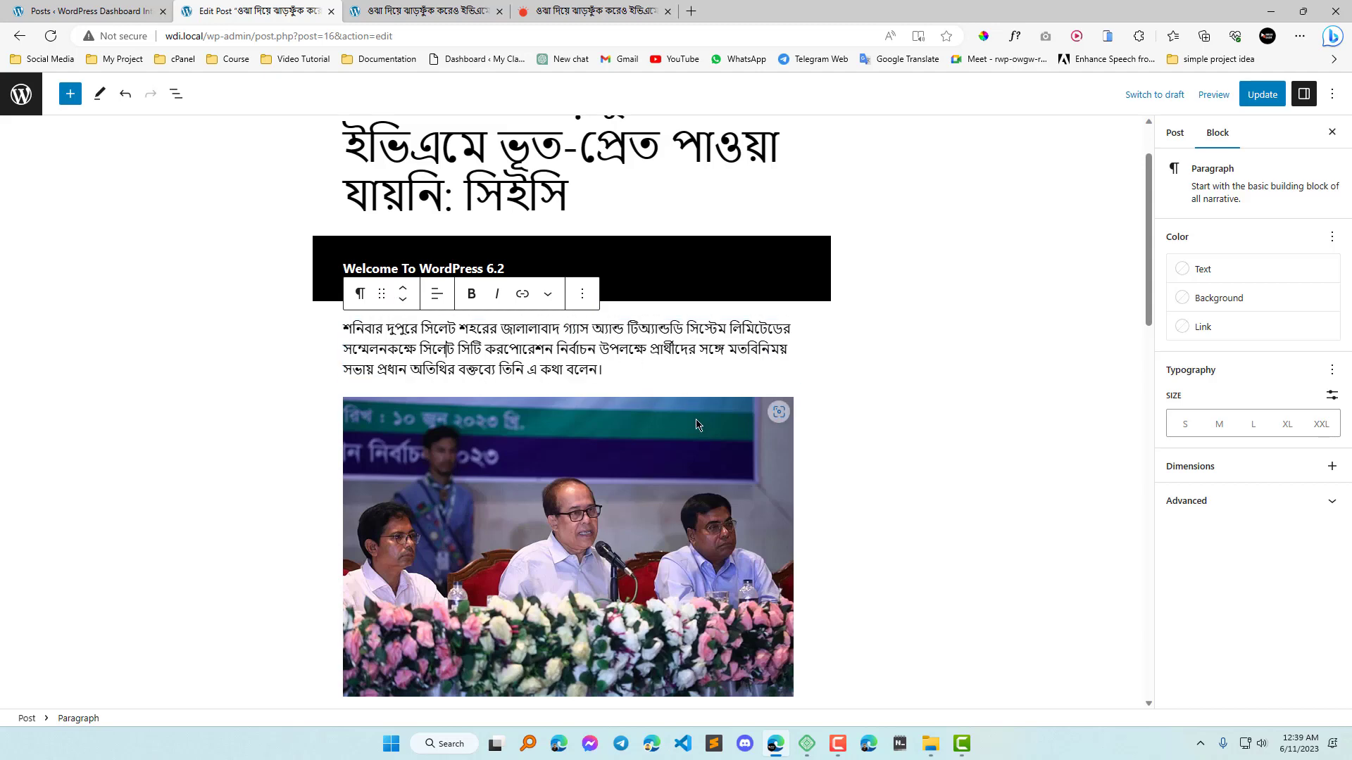
Select the empty Table block below the photo and view its block settings.
scroll(938, 421, down, 3)
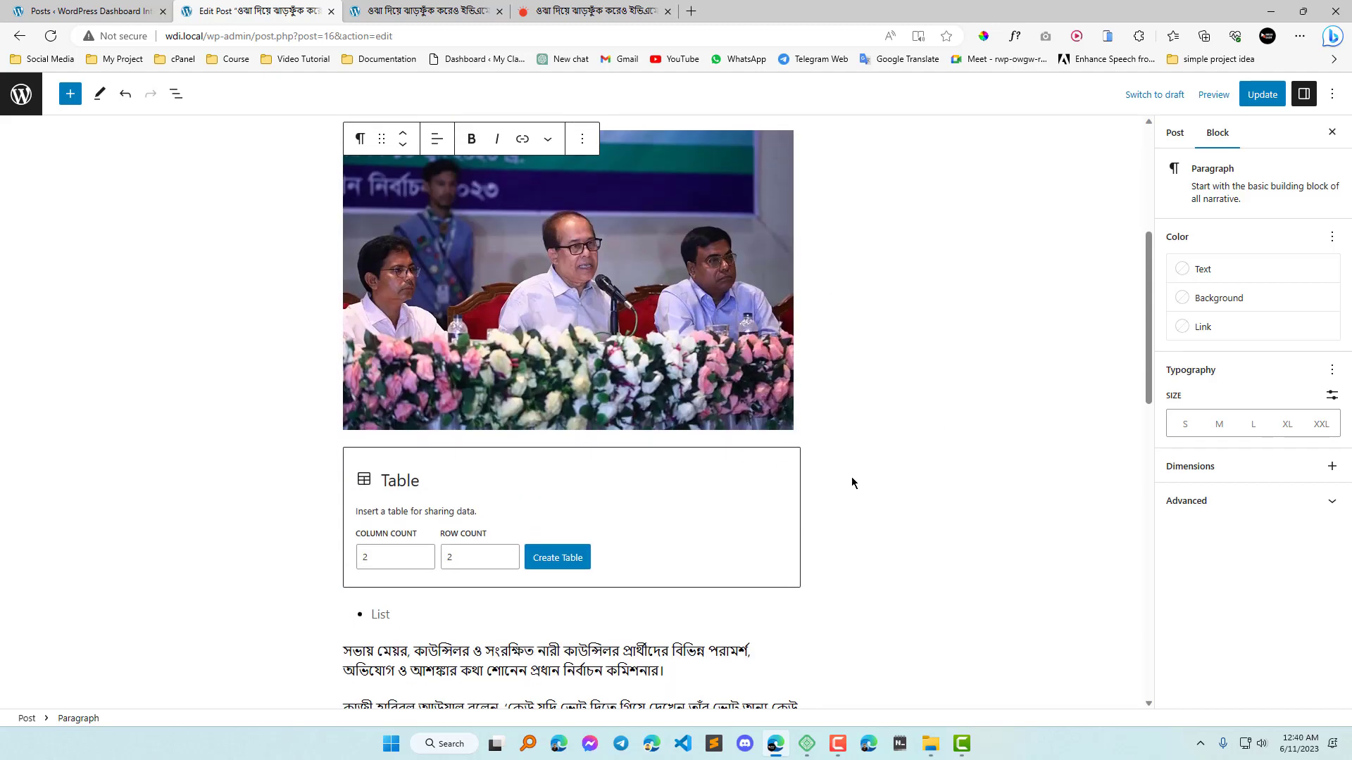
scroll(651, 381, down, 2)
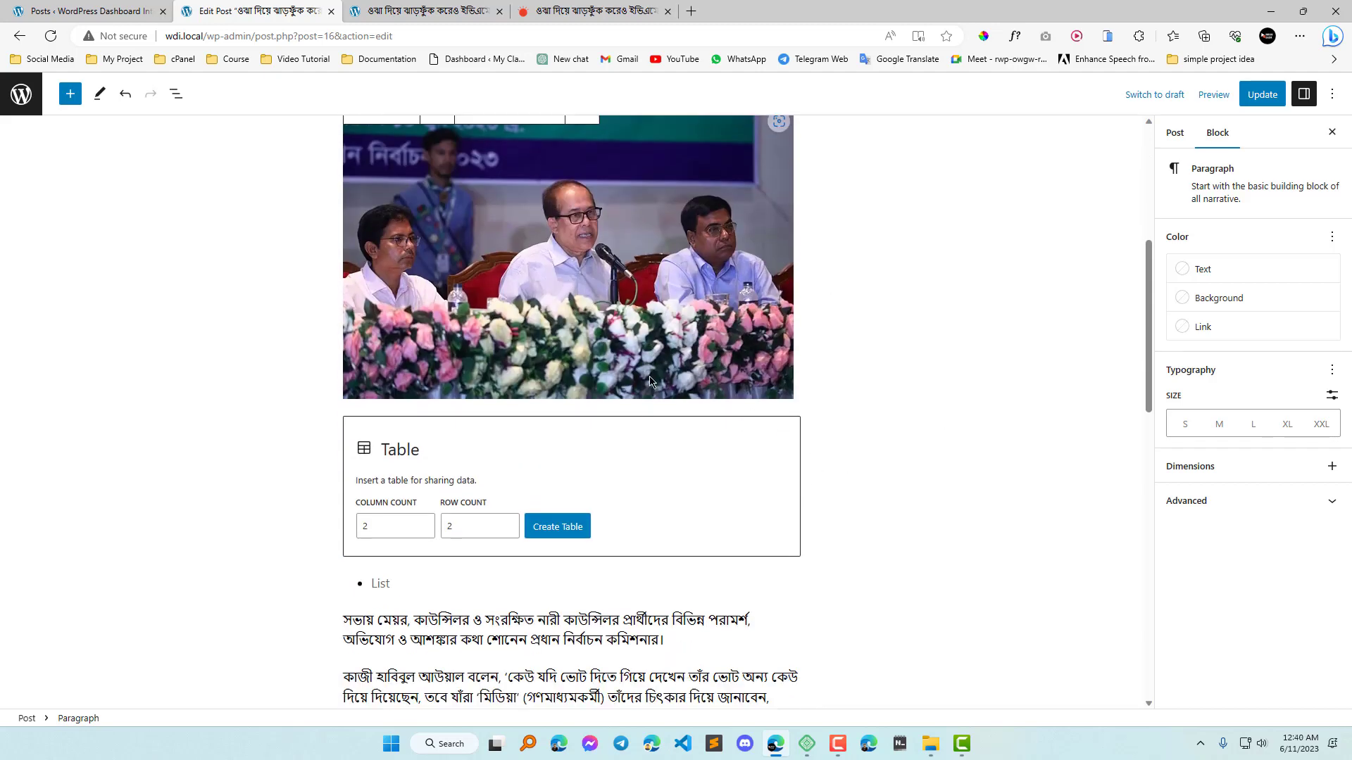
click(673, 296)
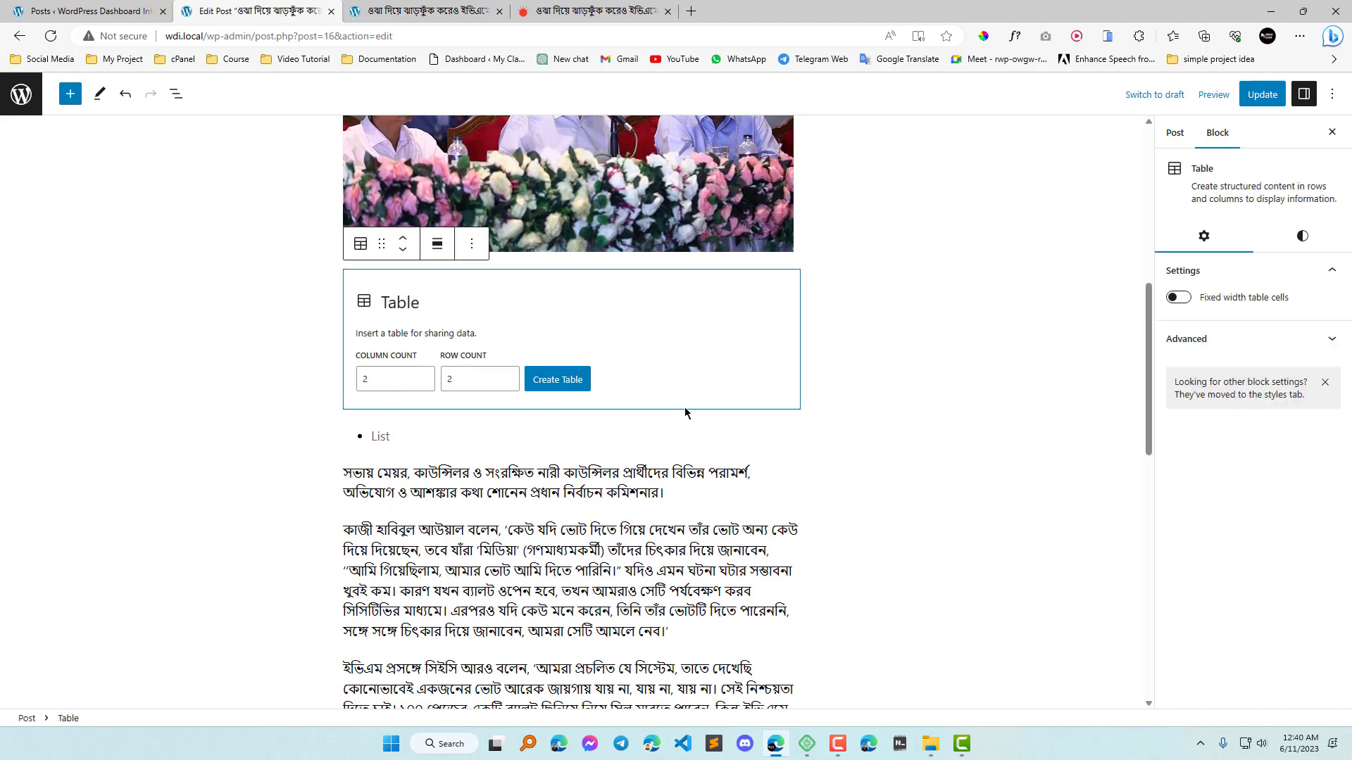
scroll(657, 467, up, 3)
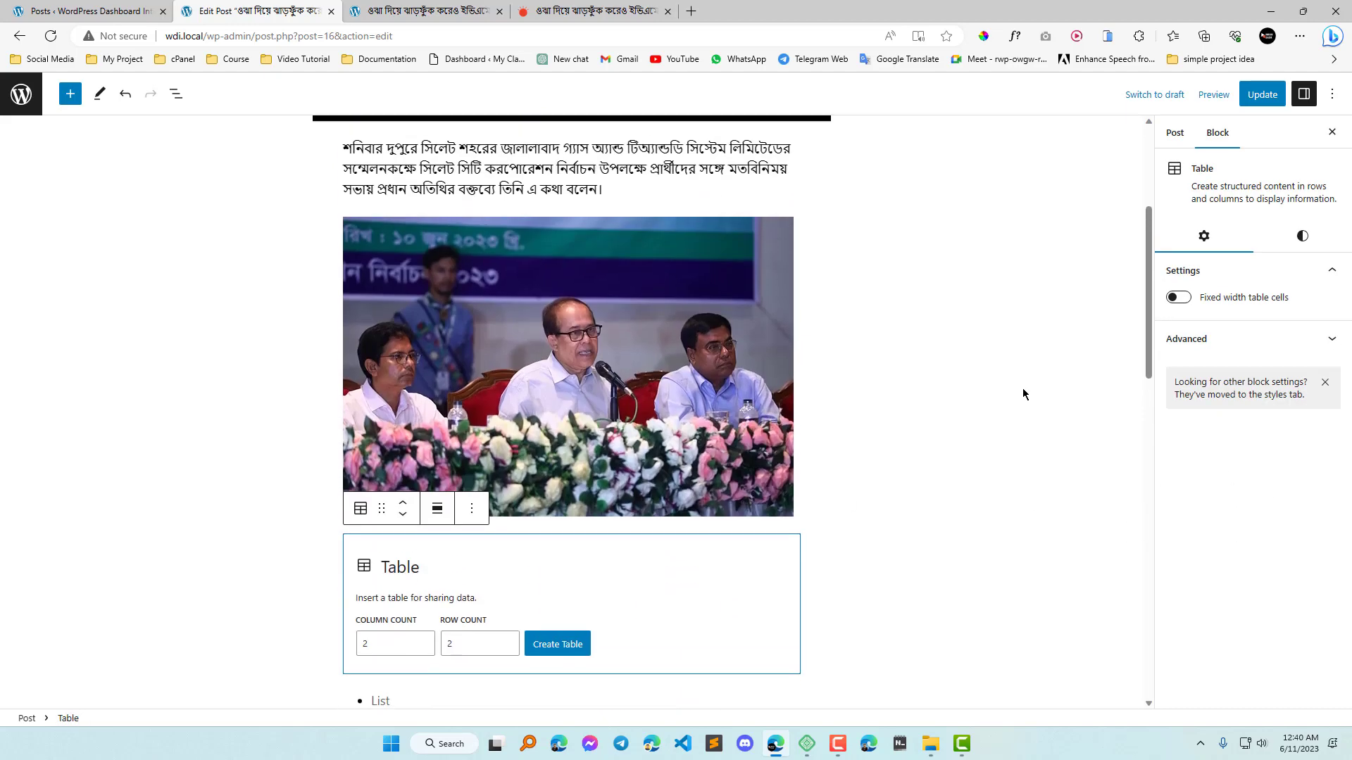
Select the photo below the Bengali paragraph and examine its alternative text setting.
click(472, 348)
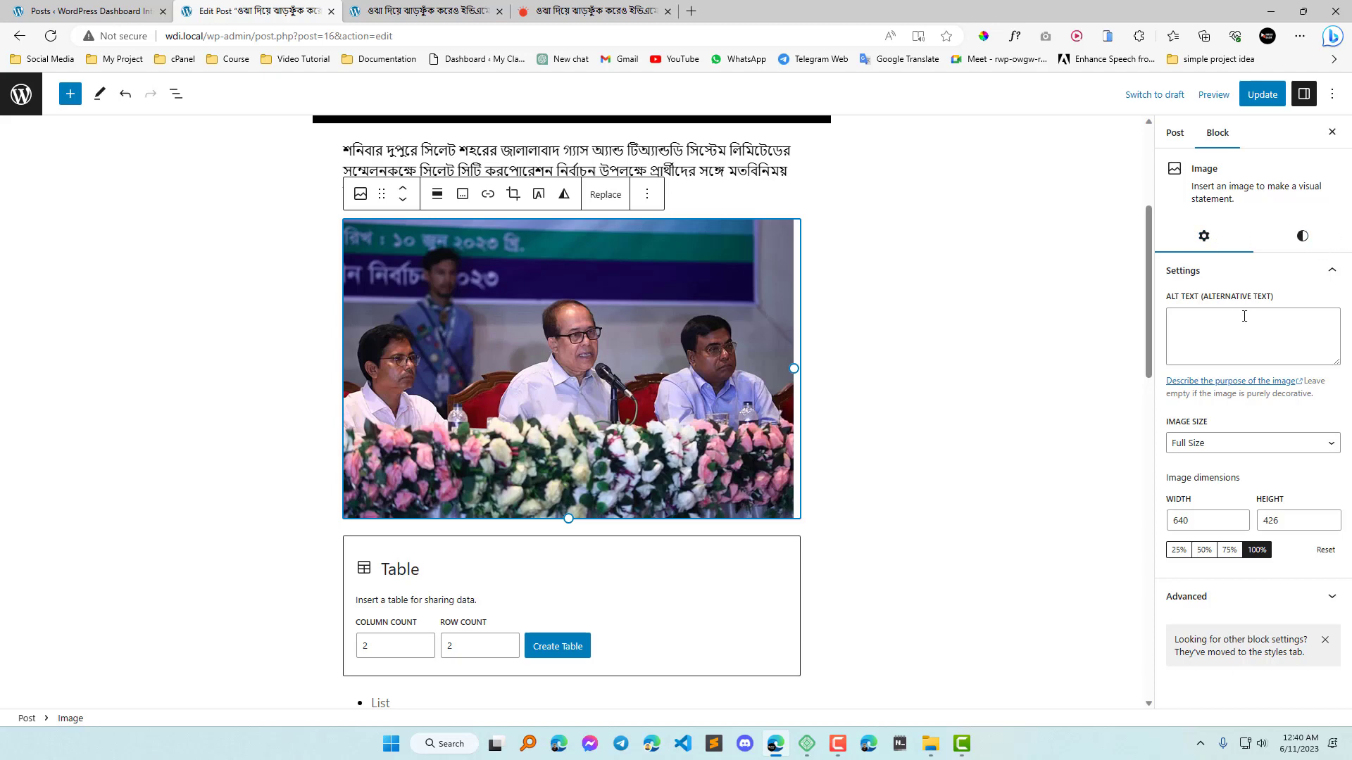
click(1196, 317)
click(637, 342)
click(1237, 336)
Try the Medium and Thumbnail image sizes on the photo, and return it to Full Size.
click(1331, 444)
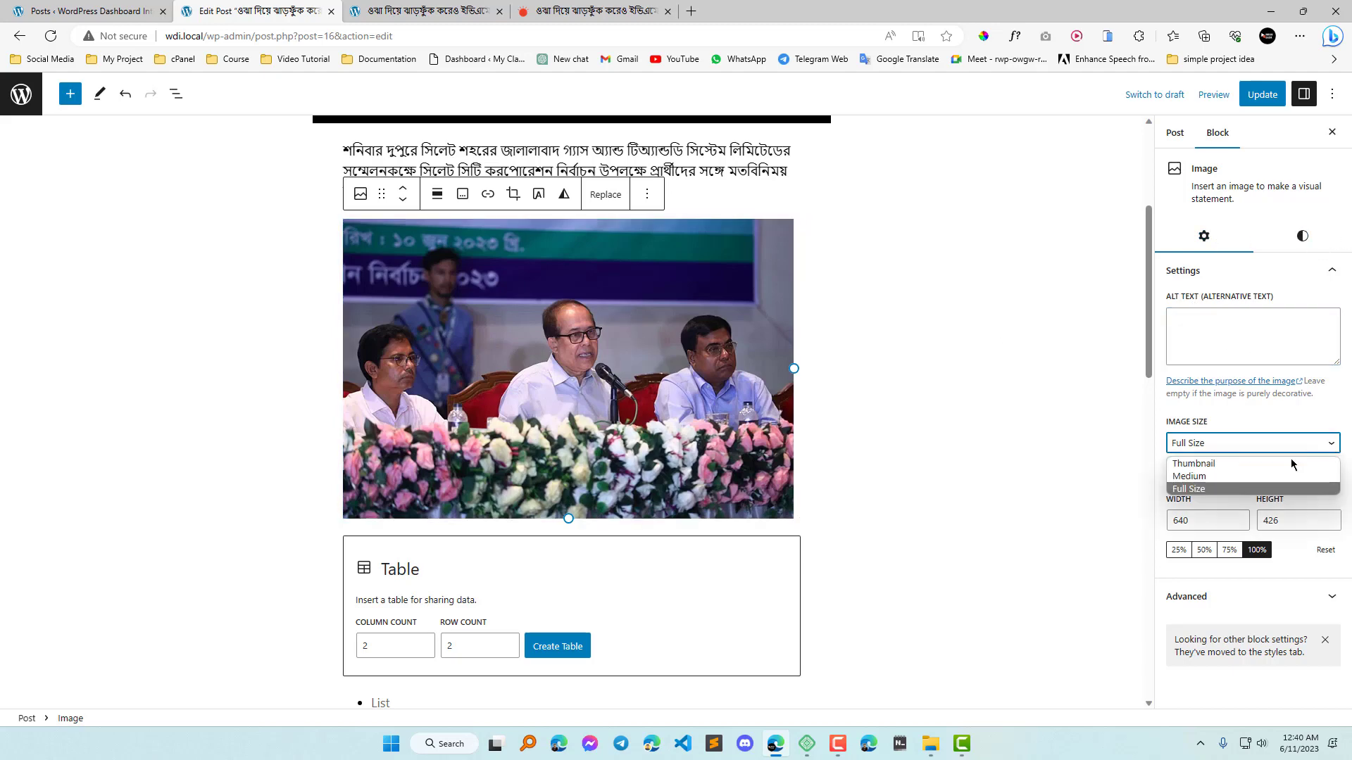
click(1260, 475)
click(1299, 450)
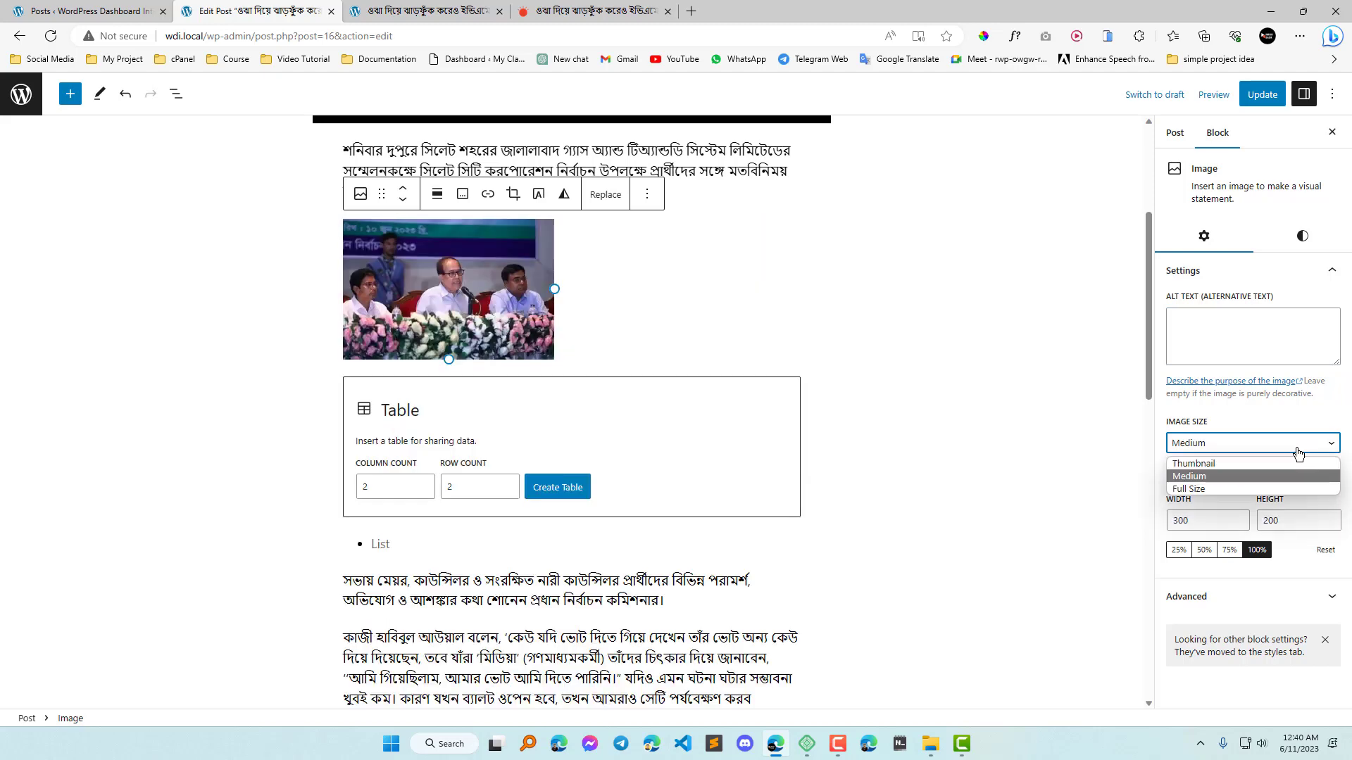
click(1213, 463)
click(1306, 449)
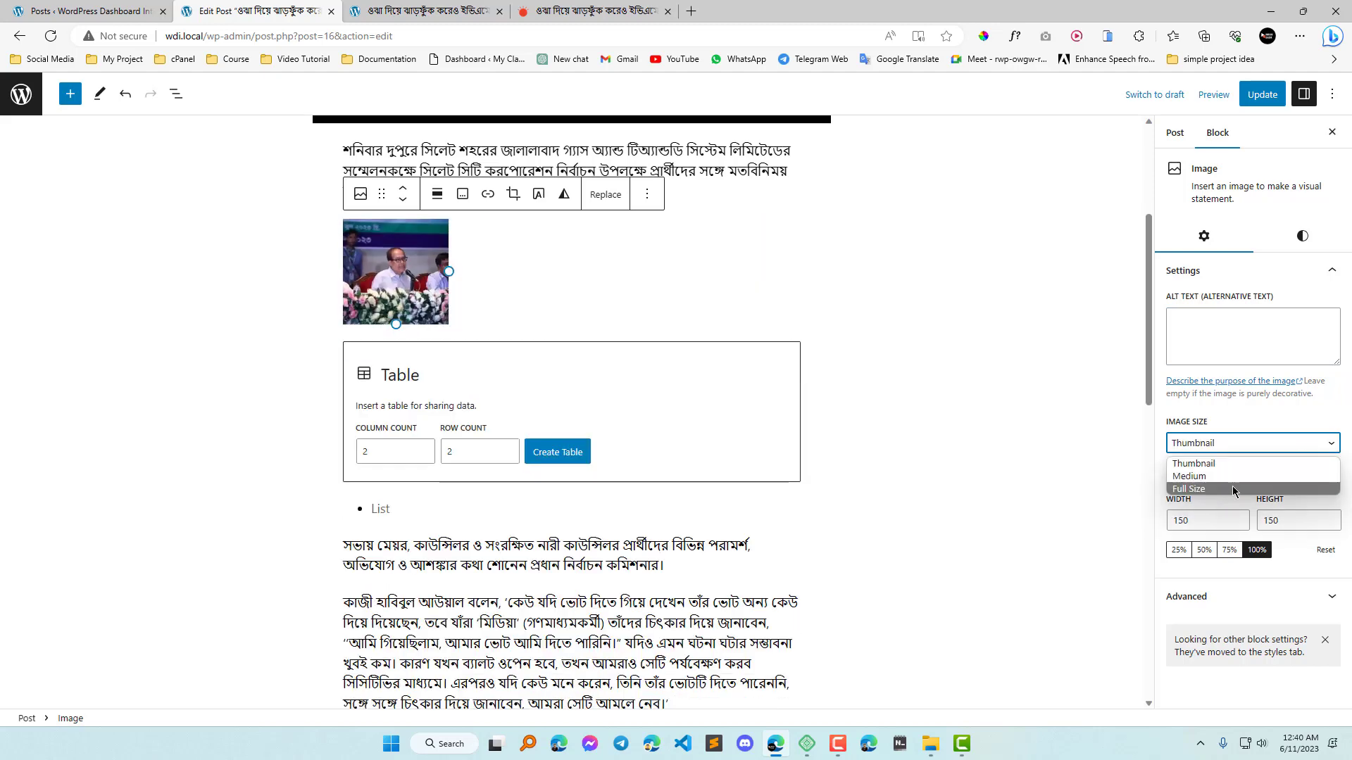
click(1232, 490)
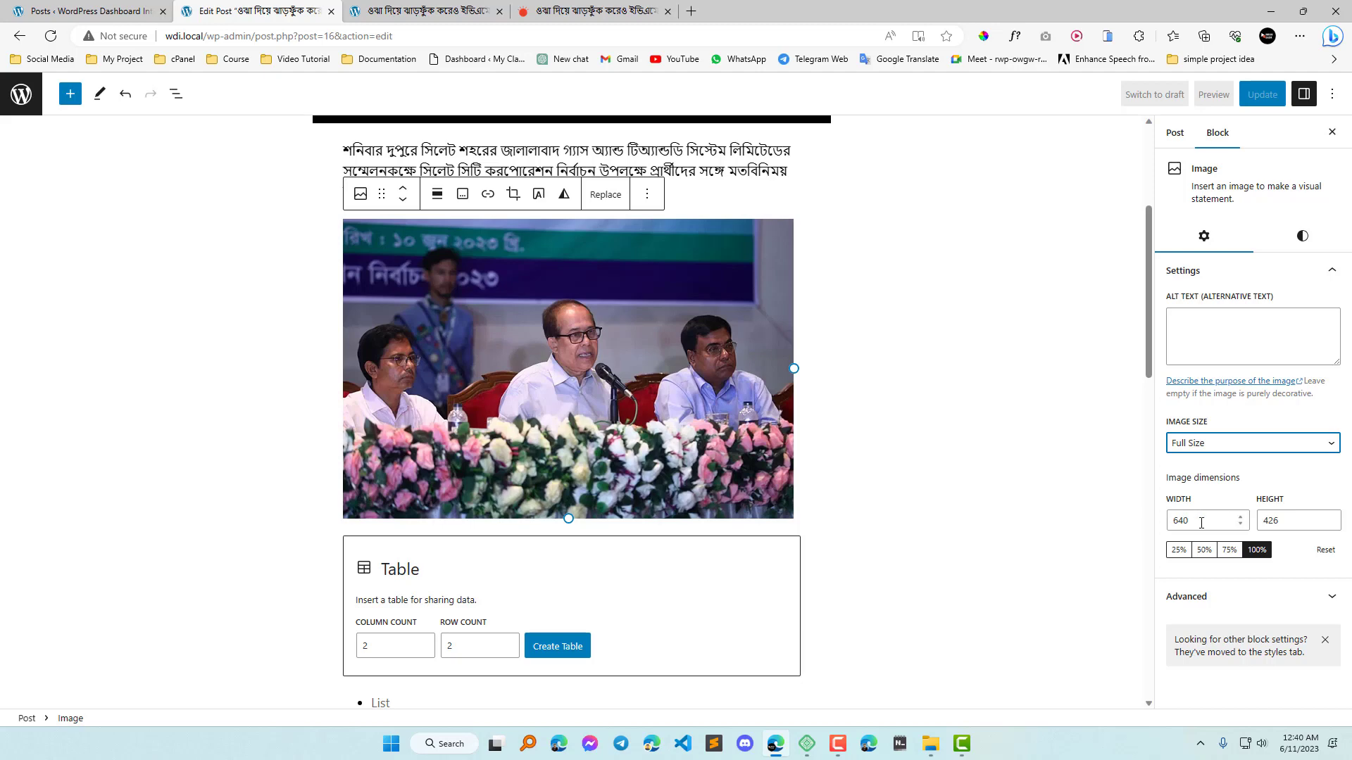
Scale the photo's dimensions to 50%.
click(1204, 550)
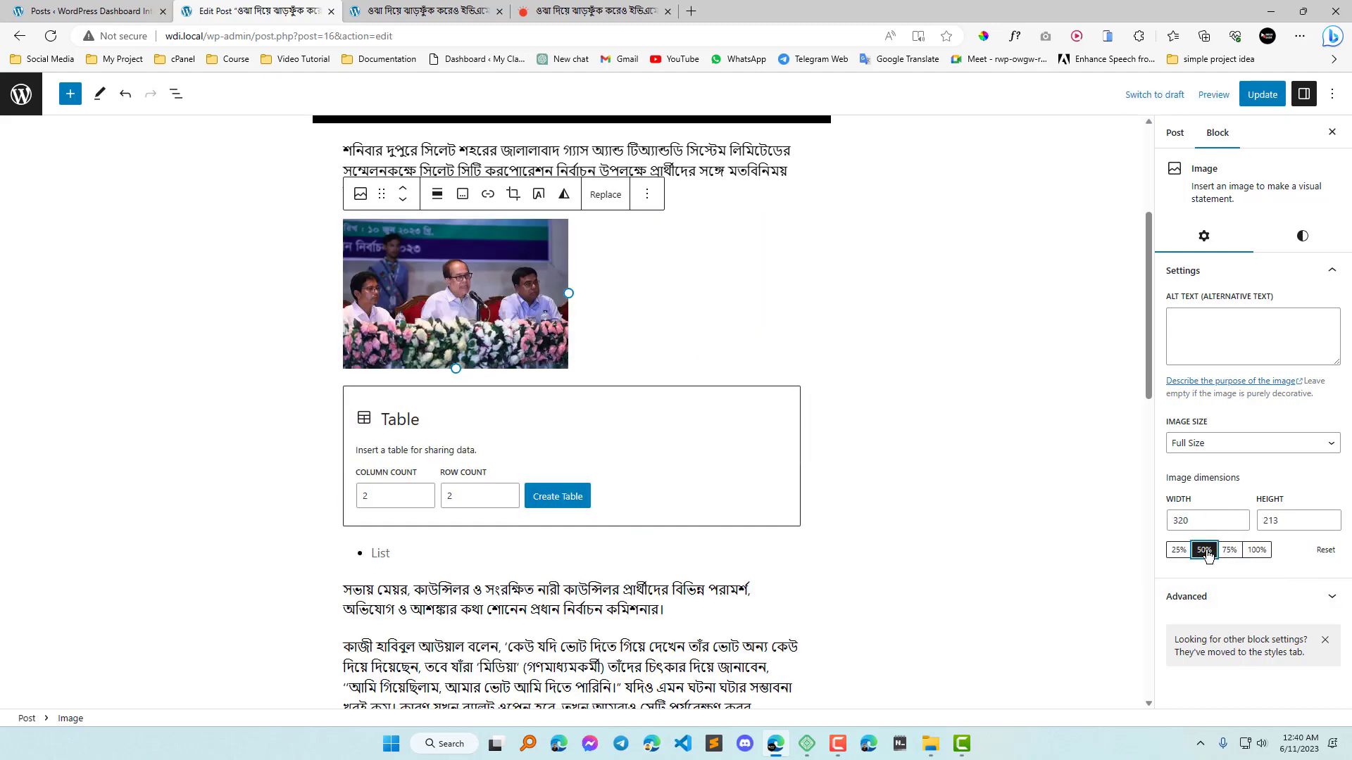